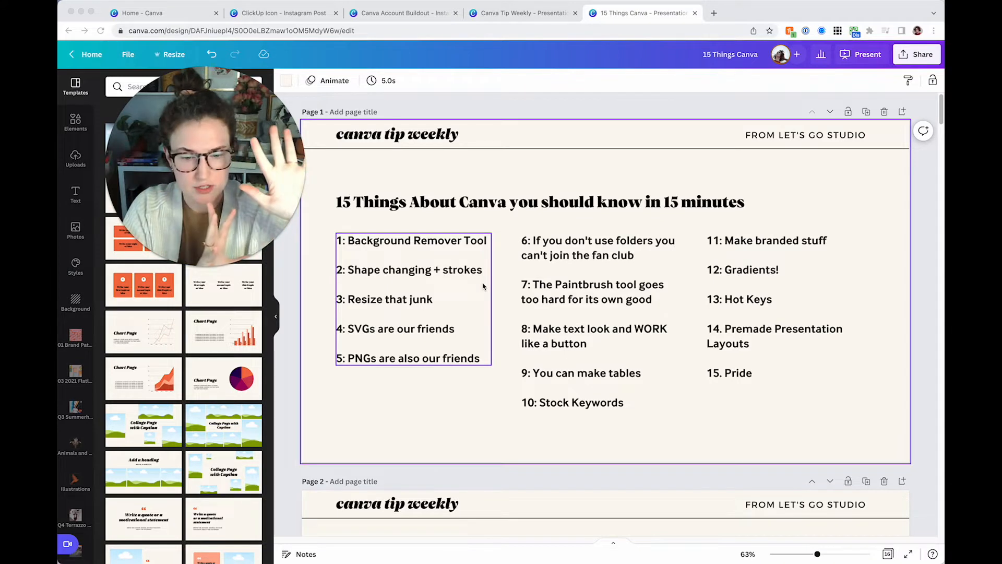
# Step: Remove the background from the yellow paintbrush image on the Background Remover Tool page
pyautogui.click(474, 173)
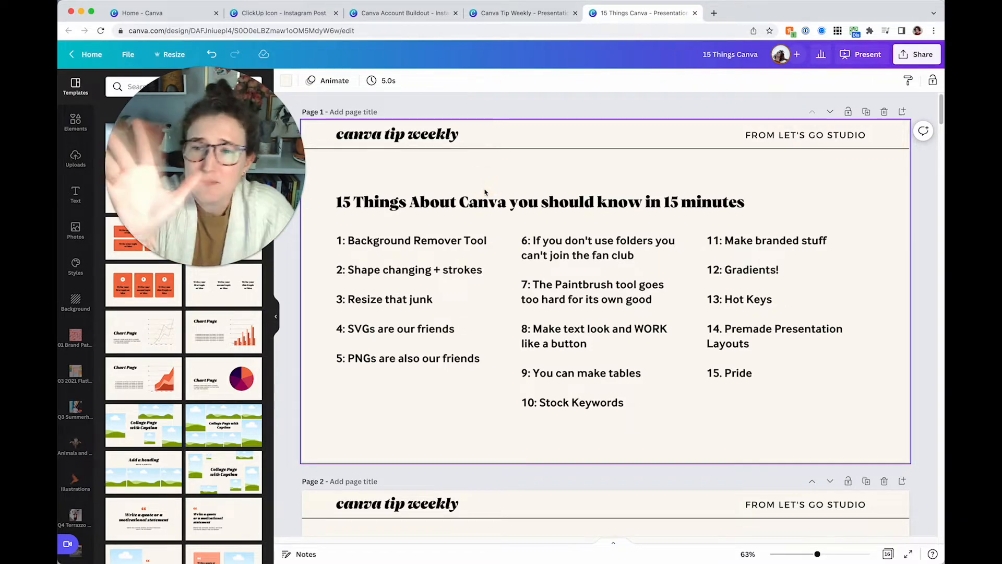
pyautogui.scroll(-10, 490, 191)
pyautogui.scroll(1, 492, 194)
pyautogui.click(483, 249)
pyautogui.moveTo(306, 188)
pyautogui.mouseDown()
pyautogui.moveTo(806, 207)
pyautogui.moveTo(880, 197)
pyautogui.moveTo(835, 179)
pyautogui.mouseUp()
pyautogui.click(464, 265)
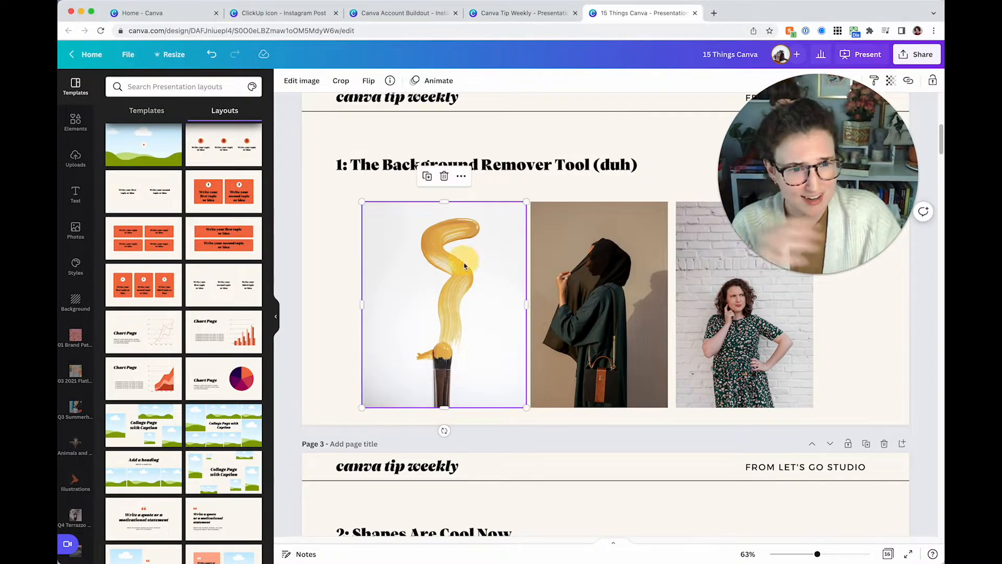
pyautogui.scroll(3, 135, 209)
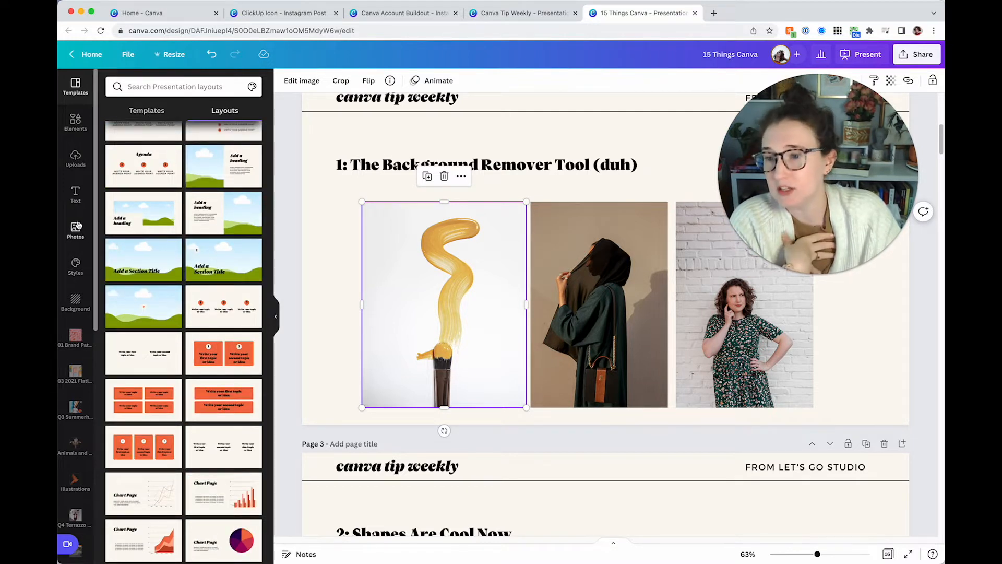
pyautogui.click(312, 84)
pyautogui.moveTo(758, 170); pyautogui.dragTo(769, 149)
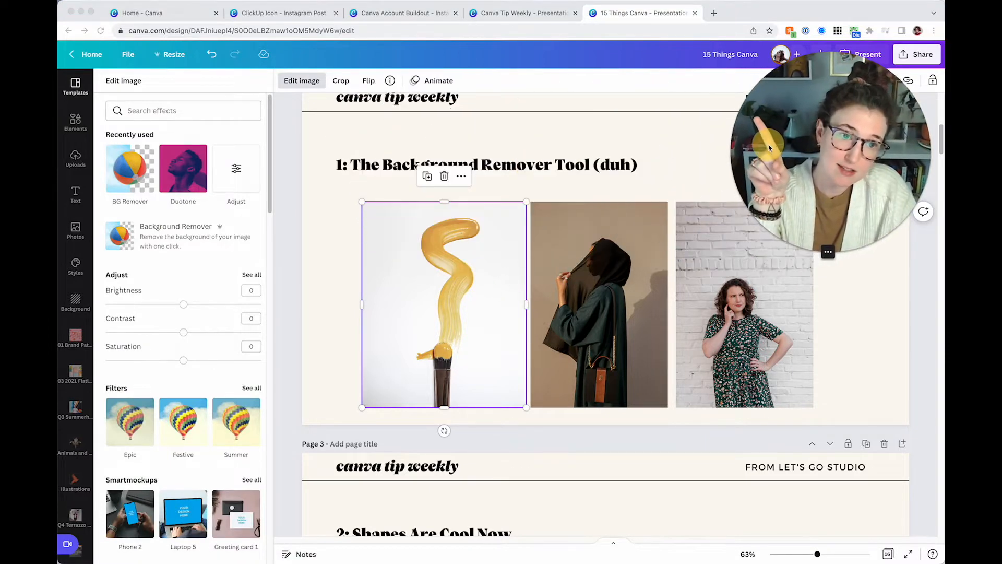
pyautogui.click(130, 224)
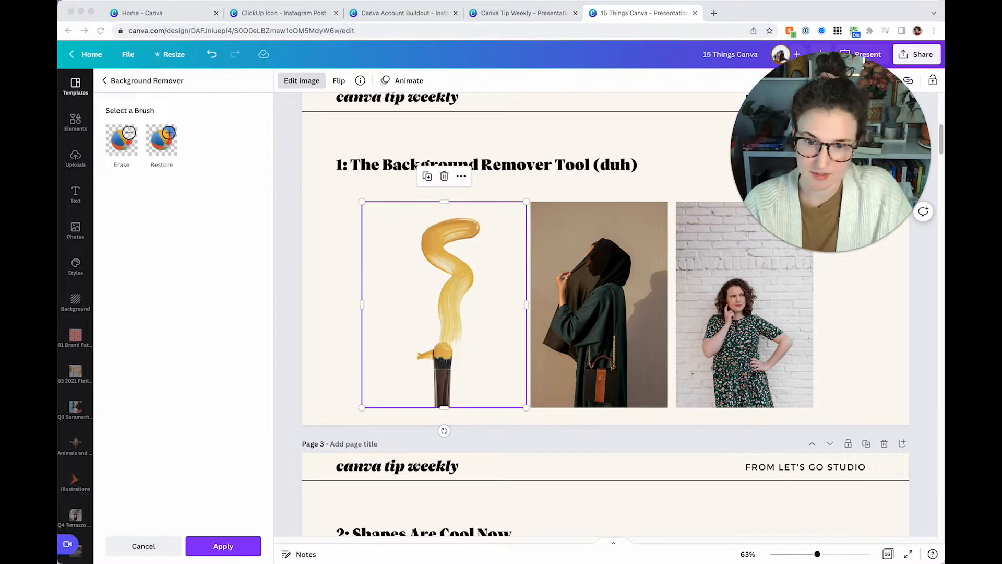
# Step: Remove the backgrounds from the photos of the woman in the dark cloak and the woman in the floral dress
pyautogui.click(600, 305)
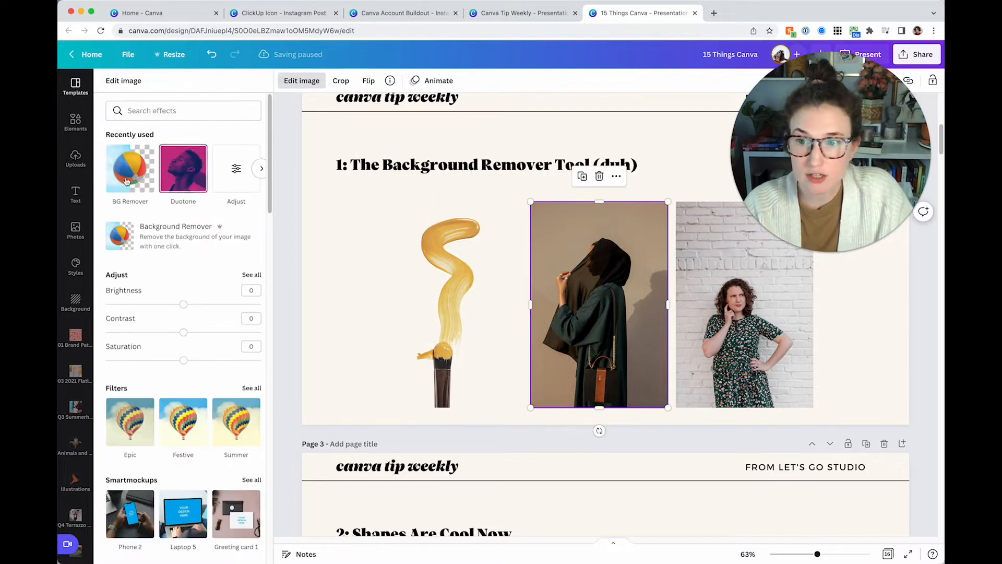
pyautogui.click(129, 188)
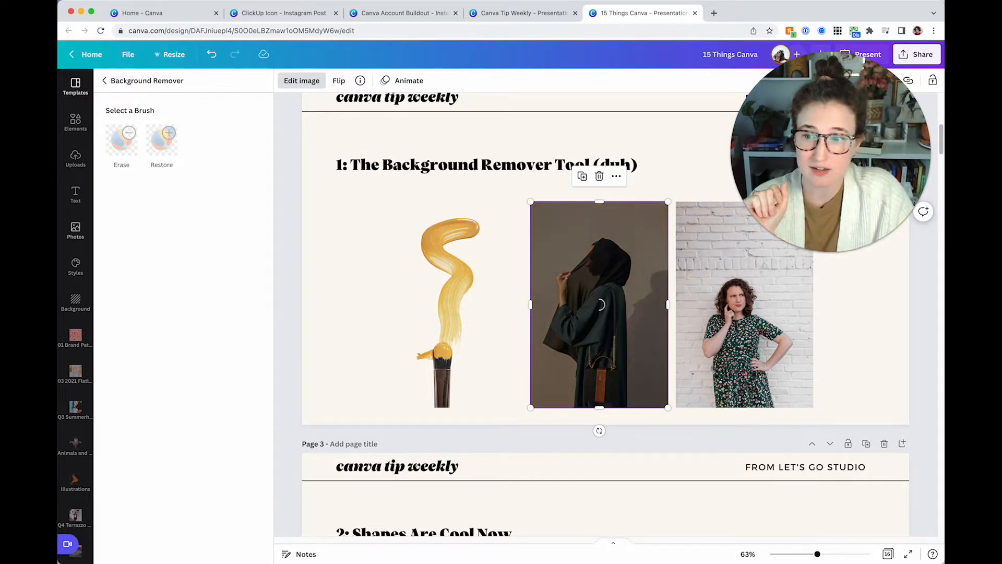
pyautogui.click(684, 314)
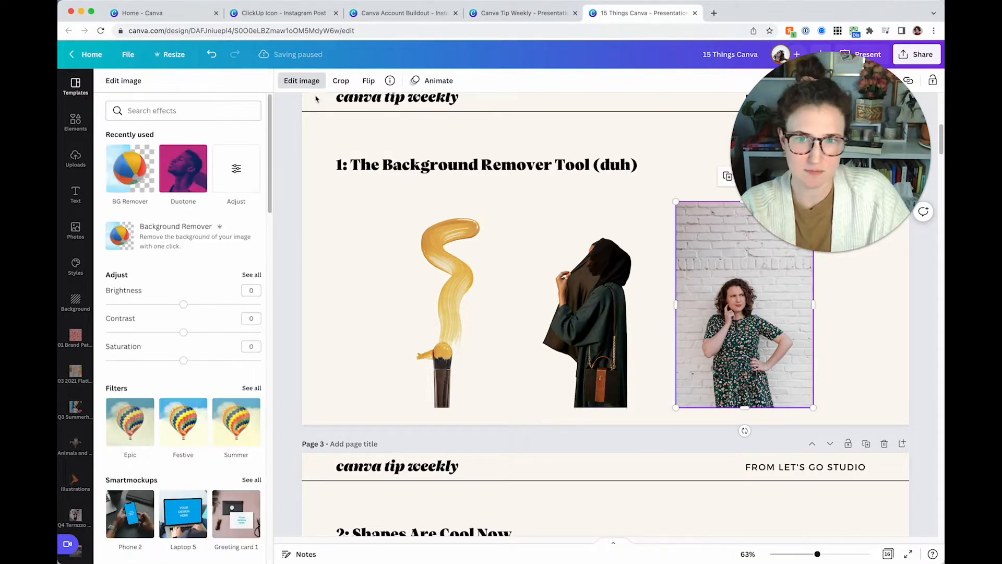
pyautogui.click(145, 181)
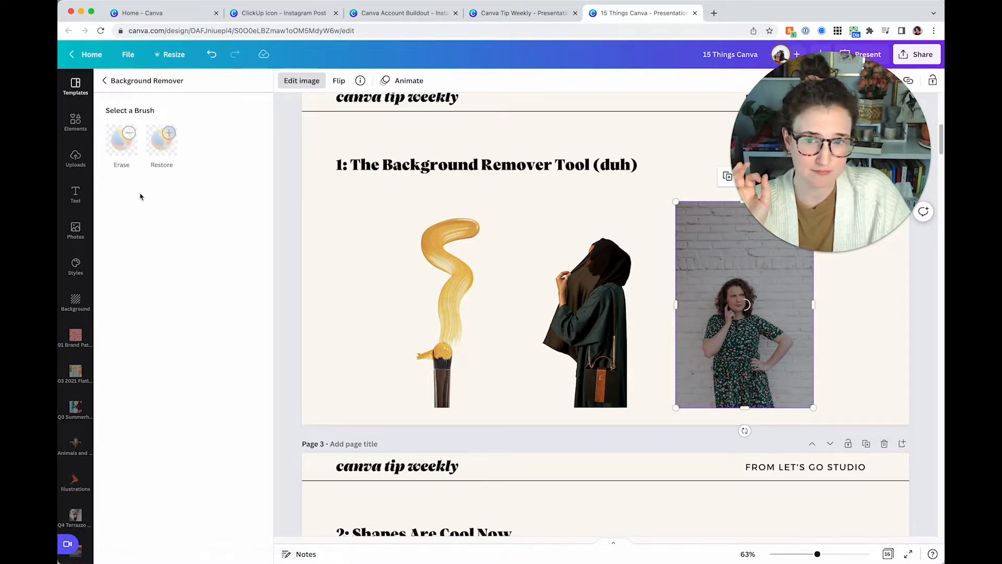
# Step: Insert a square on page 3 below the heading "2: Shapes Are Cool Now"
pyautogui.scroll(-5, 604, 334)
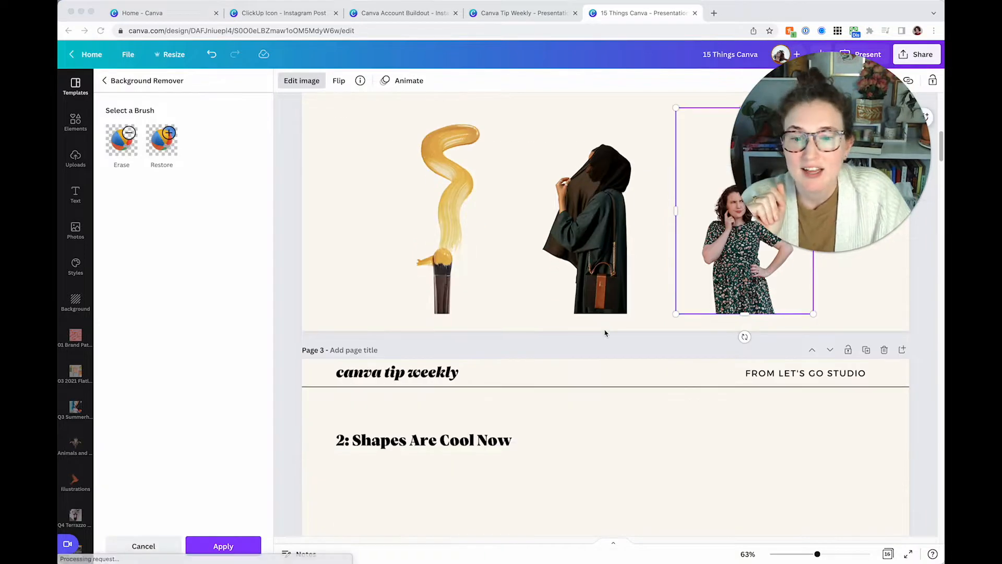
pyautogui.scroll(-2, 604, 339)
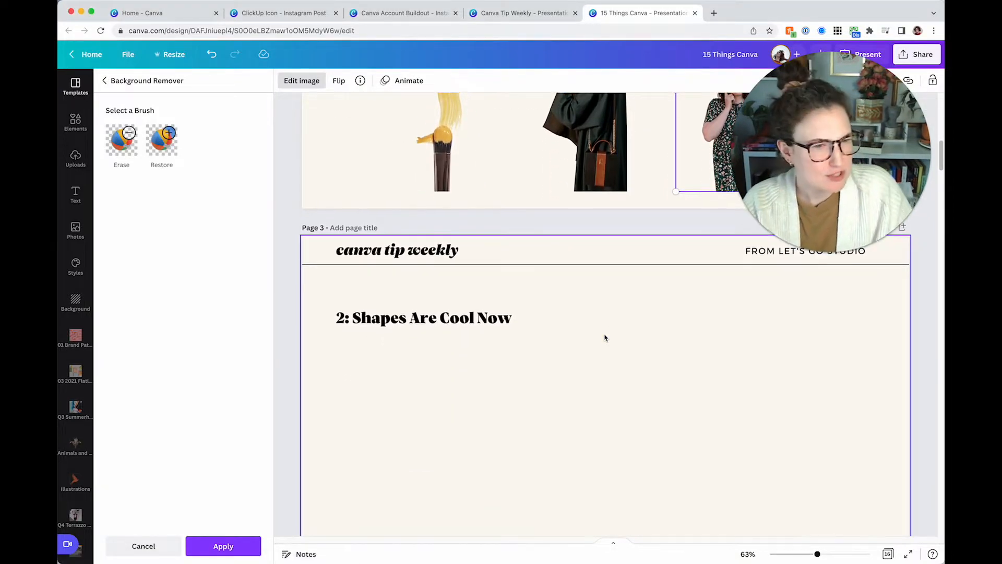
pyautogui.click(603, 345)
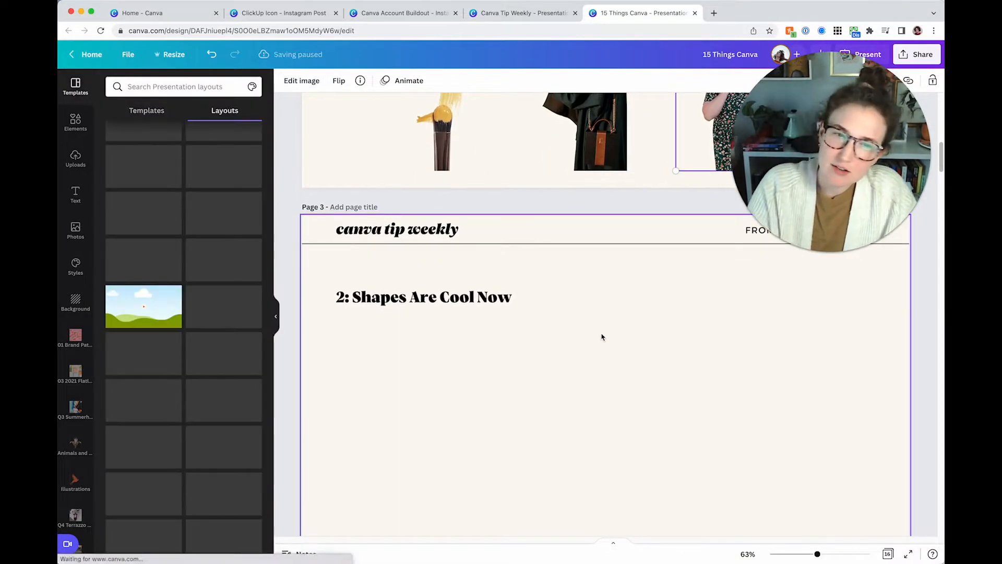
pyautogui.click(75, 121)
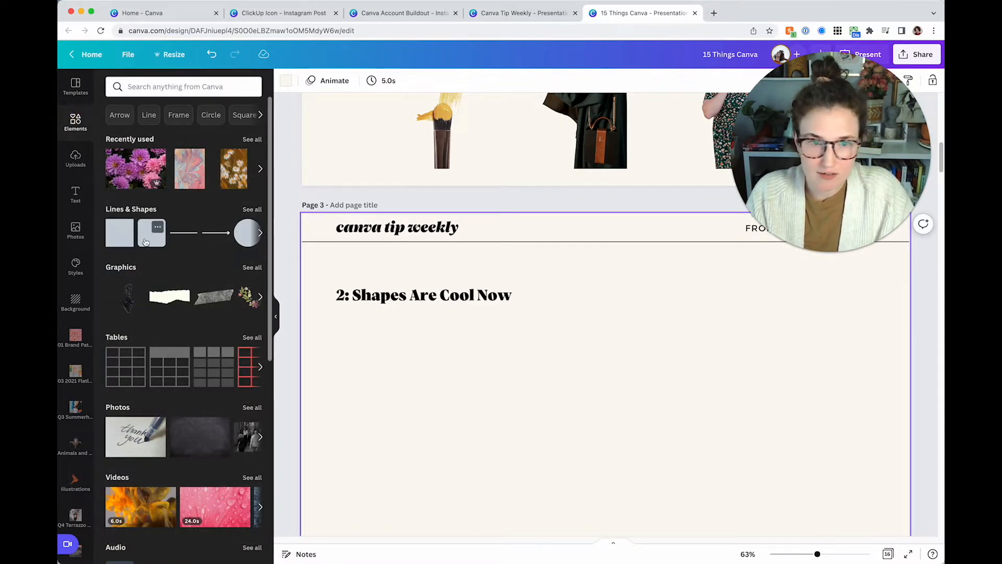
pyautogui.click(115, 243)
pyautogui.click(715, 371)
pyautogui.hotkey('ctrl', 'z')
pyautogui.click(621, 378)
pyautogui.press('r')
pyautogui.scroll(-1, 612, 366)
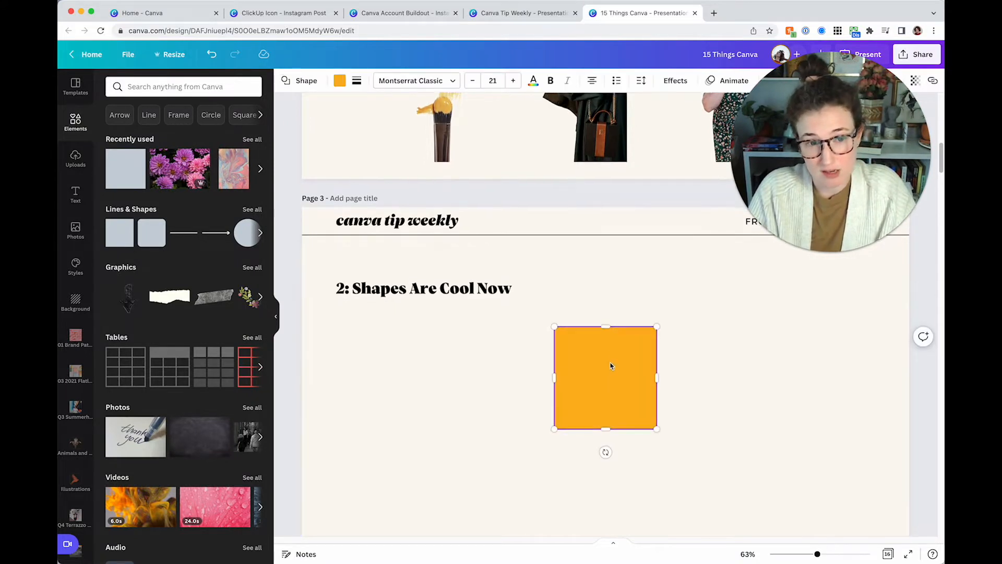
# Step: Add a circle to page 3 and place it to the lower left of the square
pyautogui.click(493, 349)
pyautogui.press('c')
pyautogui.click(517, 370)
pyautogui.moveTo(608, 365); pyautogui.dragTo(481, 409)
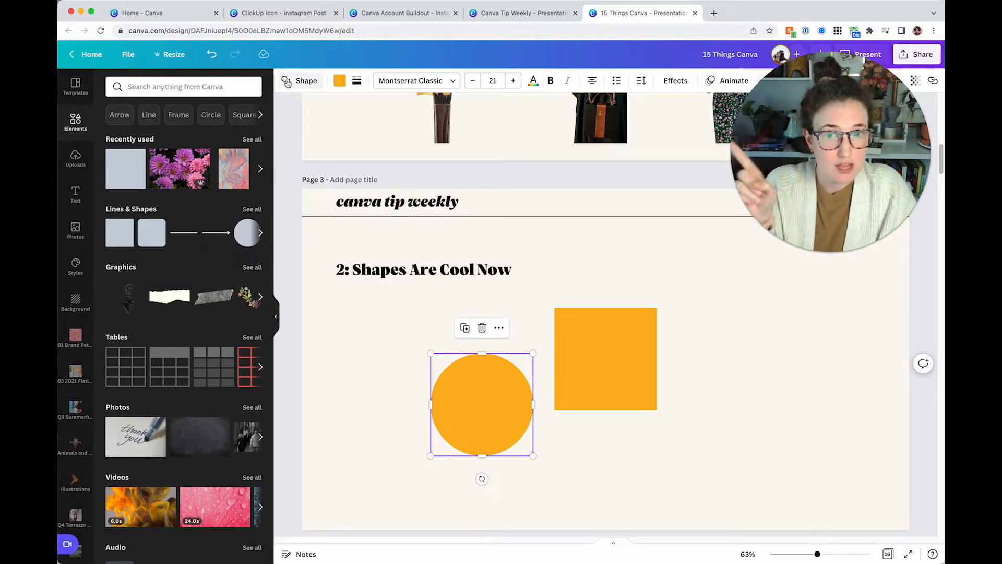
# Step: Give the circle on page 3 a thick solid black border
pyautogui.click(358, 81)
pyautogui.click(404, 111)
pyautogui.moveTo(423, 132); pyautogui.dragTo(443, 138)
# Step: Set the square's corner rounding to about 45
pyautogui.click(587, 313)
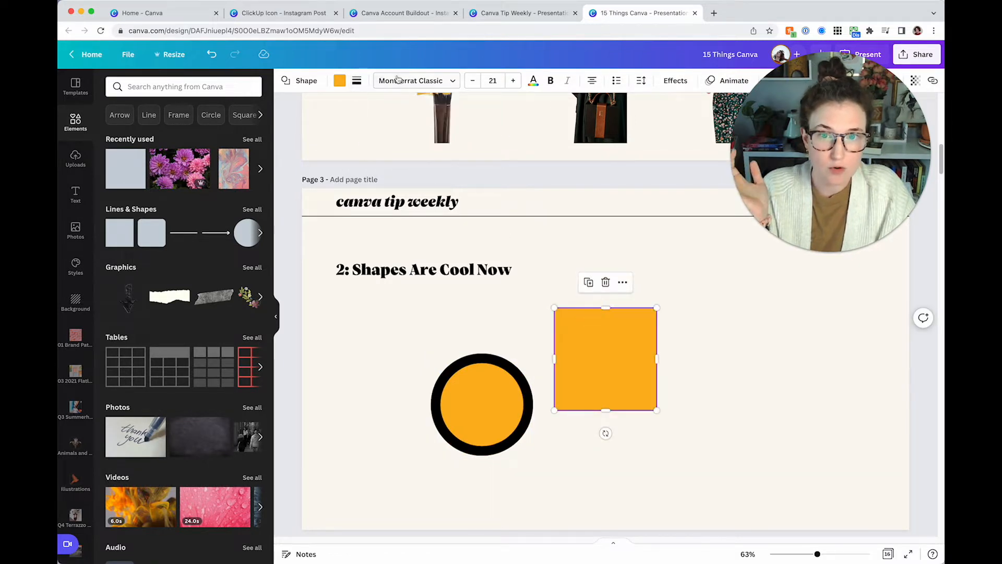
pyautogui.click(357, 81)
pyautogui.moveTo(424, 155)
pyautogui.mouseDown()
pyautogui.moveTo(494, 151)
pyautogui.moveTo(423, 151)
pyautogui.moveTo(437, 156)
pyautogui.mouseUp()
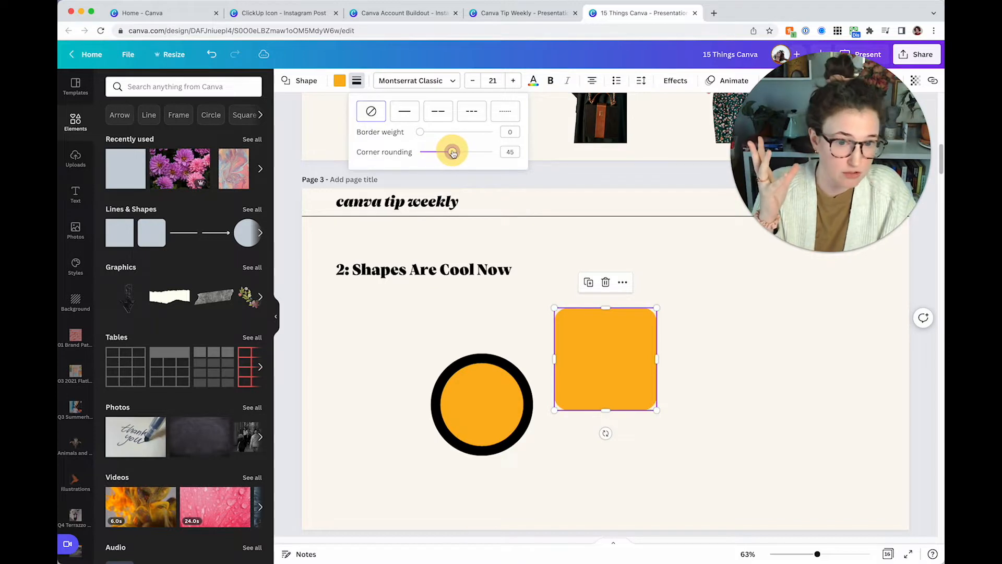
# Step: Switch the square through other shapes, including a six-pointed star and a serrated badge, finishing with the round-topped arch
pyautogui.click(301, 81)
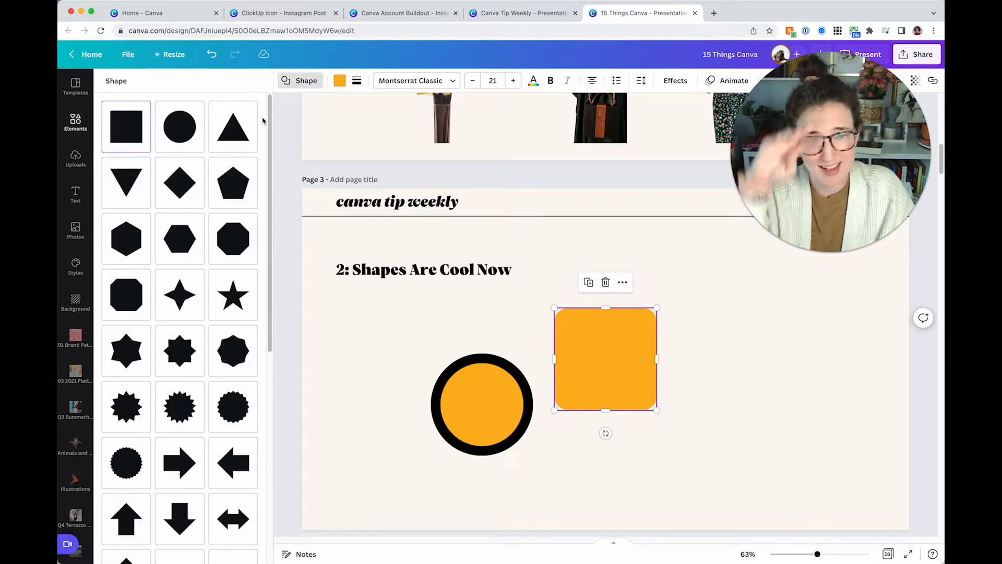
pyautogui.click(135, 340)
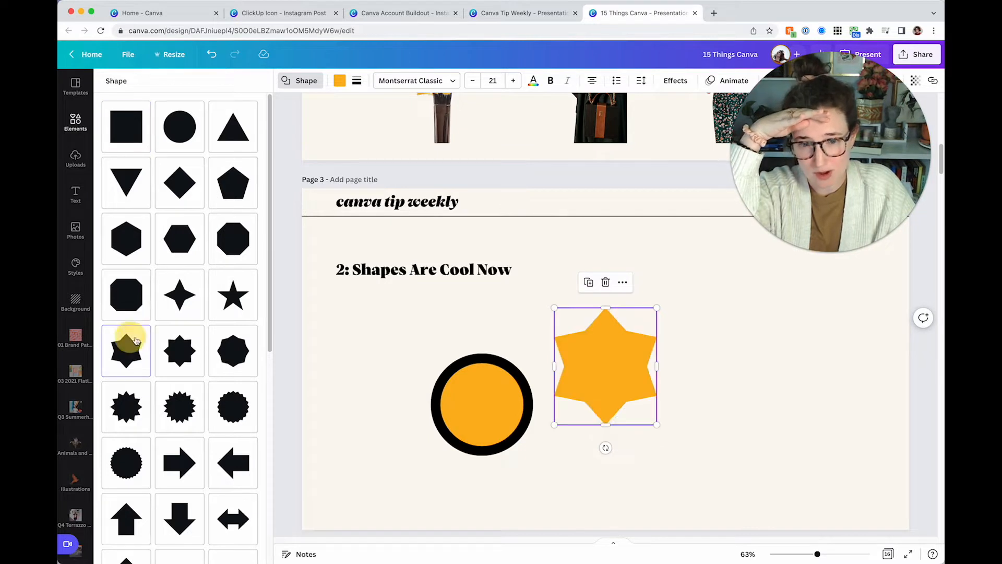
pyautogui.scroll(-1, 370, 367)
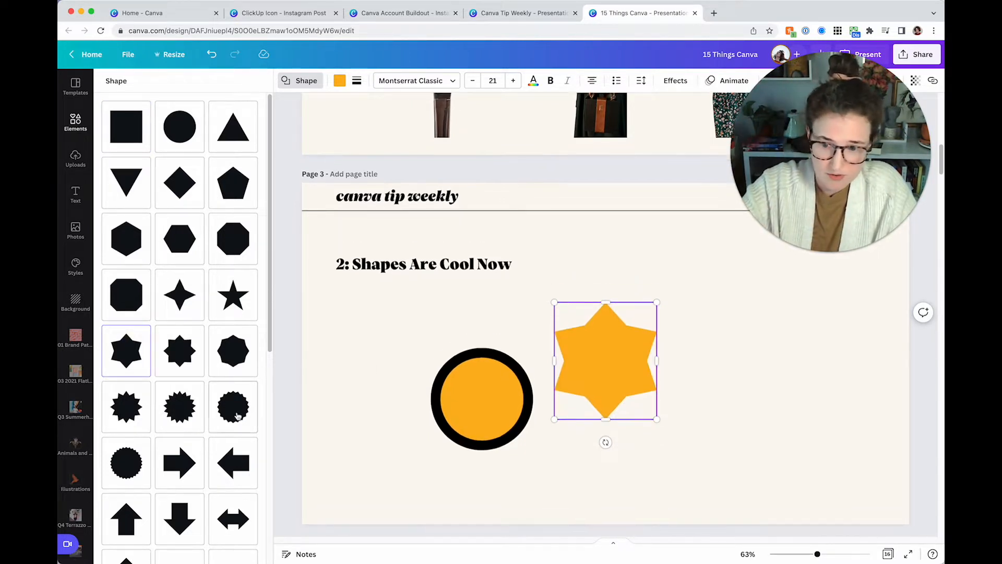
pyautogui.click(126, 463)
pyautogui.scroll(-7, 141, 436)
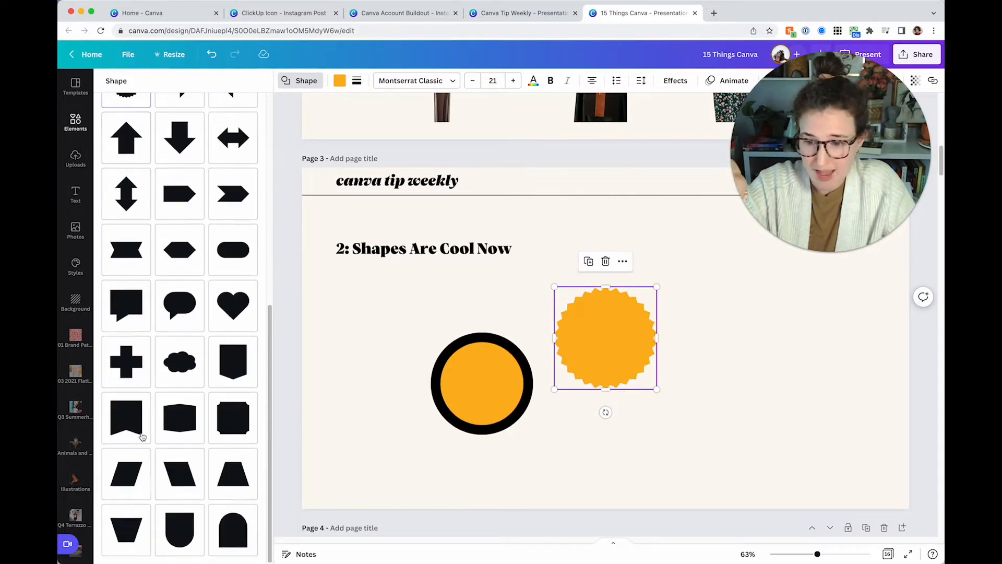
pyautogui.click(165, 472)
pyautogui.click(186, 551)
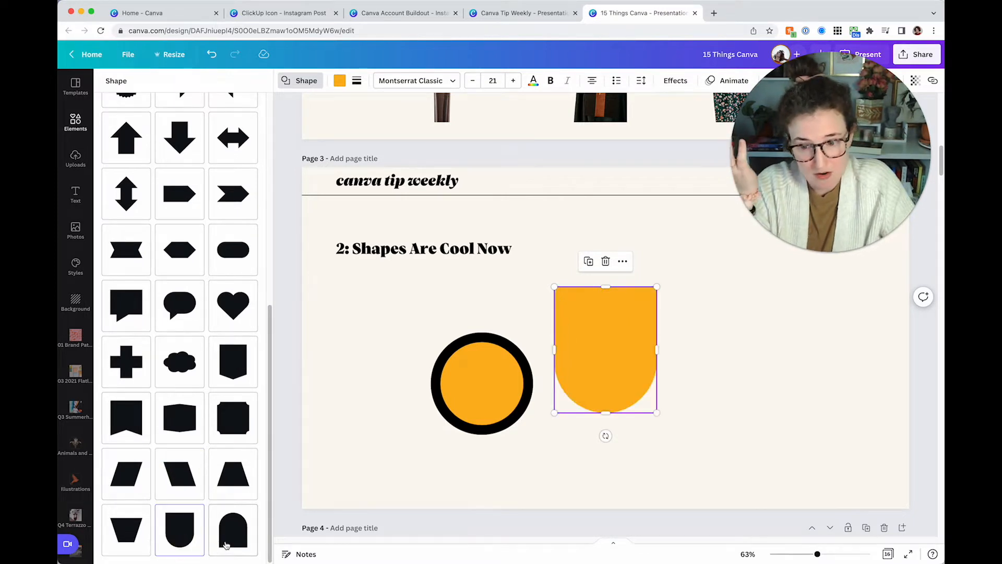
pyautogui.click(230, 543)
pyautogui.click(767, 382)
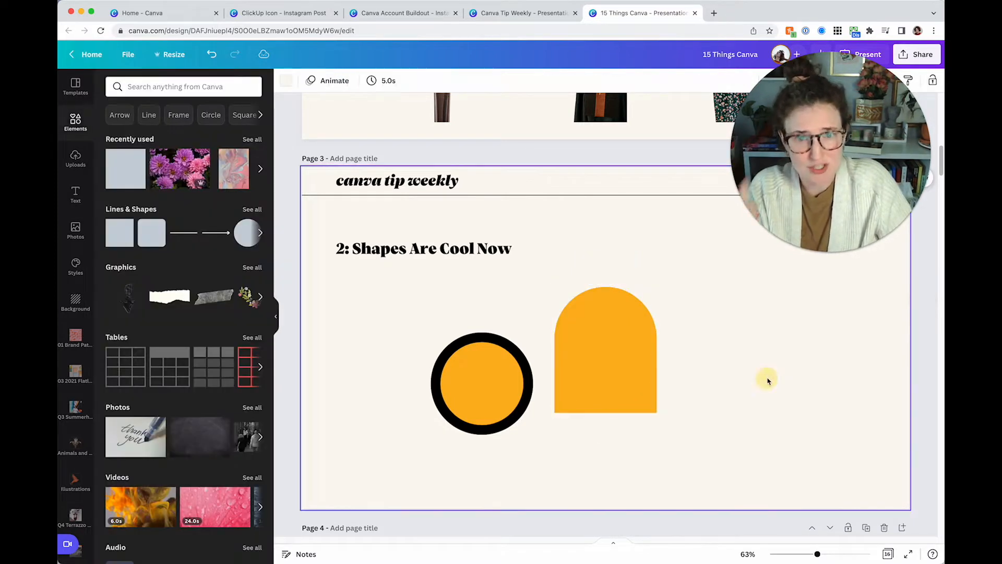
pyautogui.click(615, 358)
pyautogui.click(738, 354)
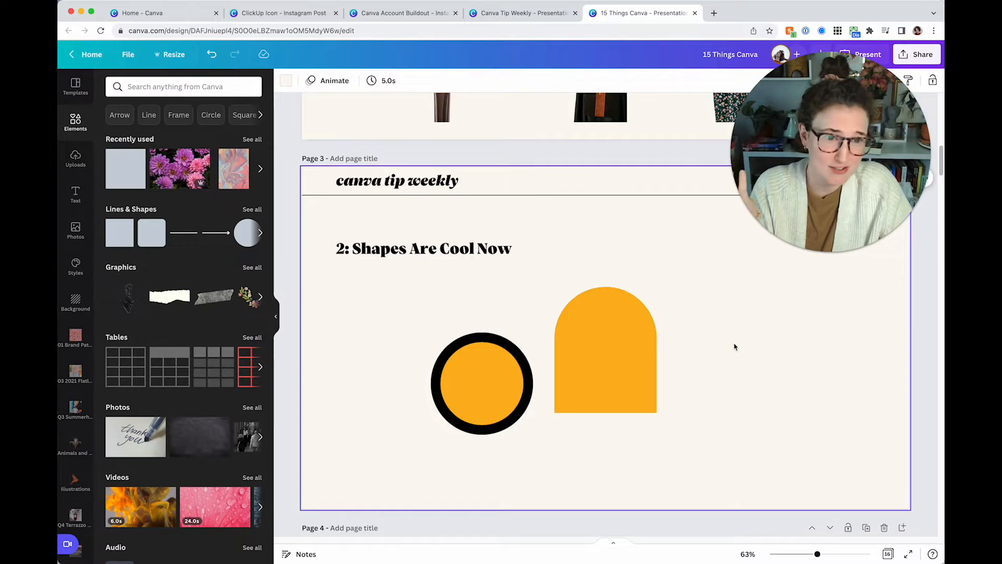
# Step: Look through the other open designs, switch to Canva Account Buildout and zoom out to 25% to show its pages
pyautogui.scroll(-8, 734, 344)
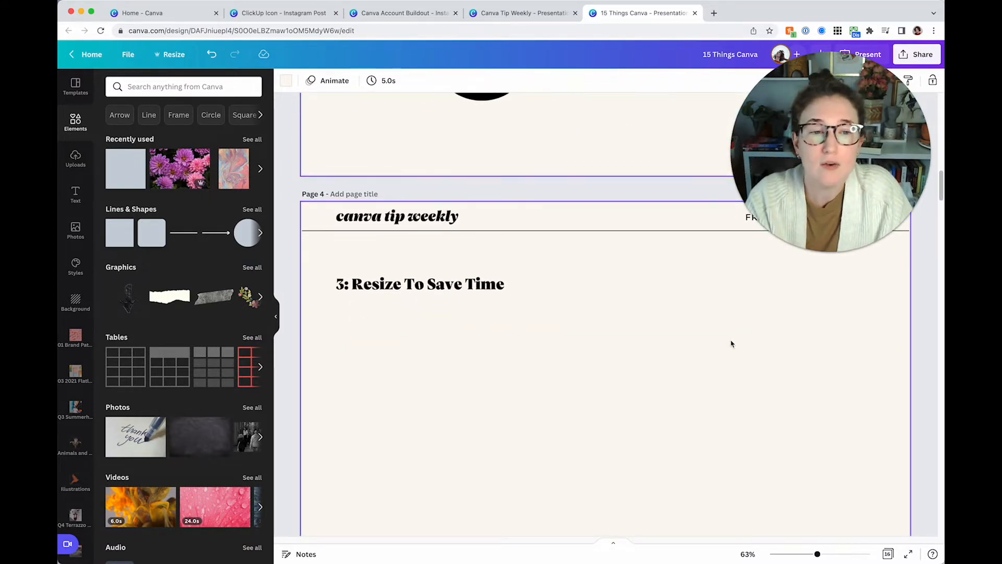
pyautogui.scroll(-1, 724, 333)
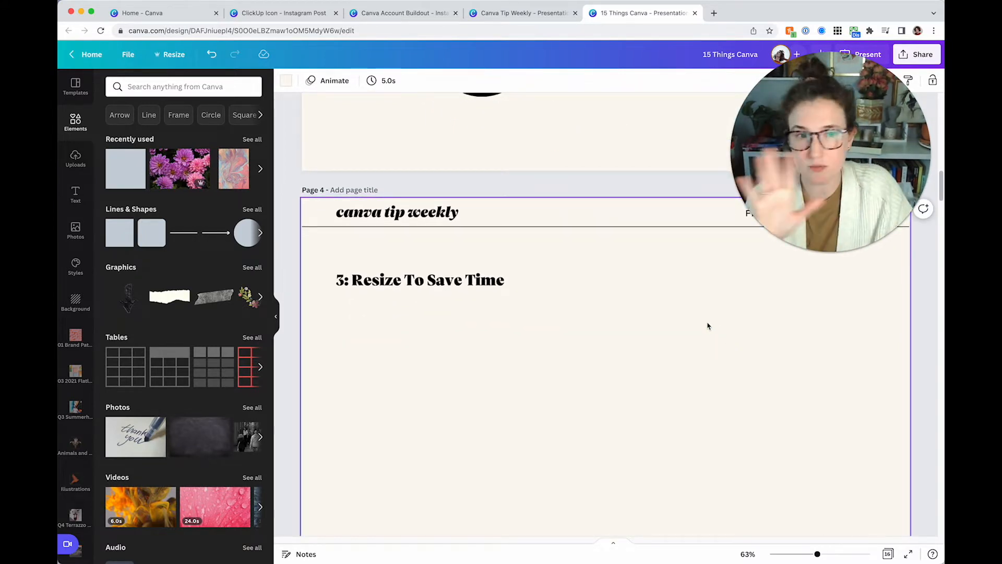
pyautogui.click(285, 13)
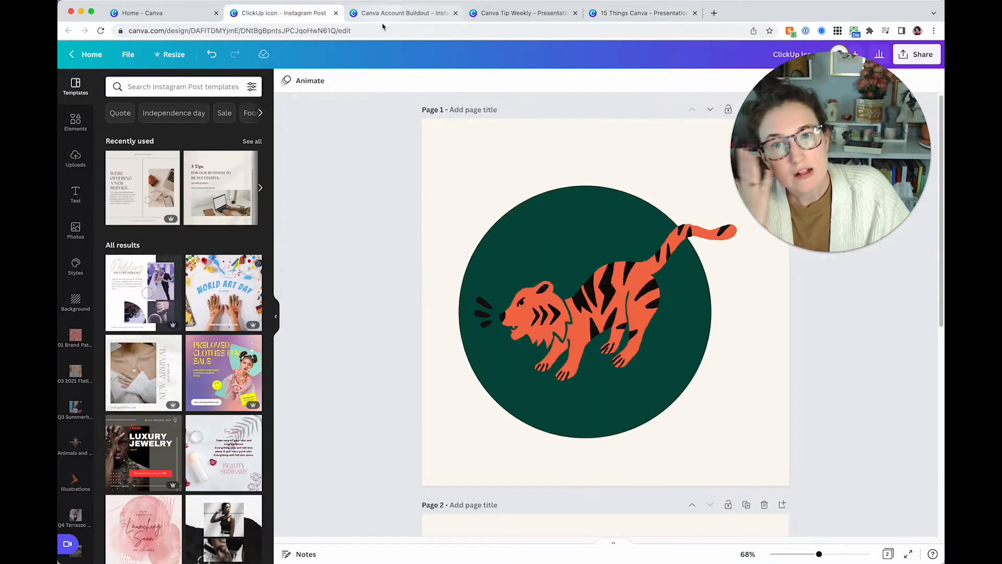
pyautogui.click(154, 13)
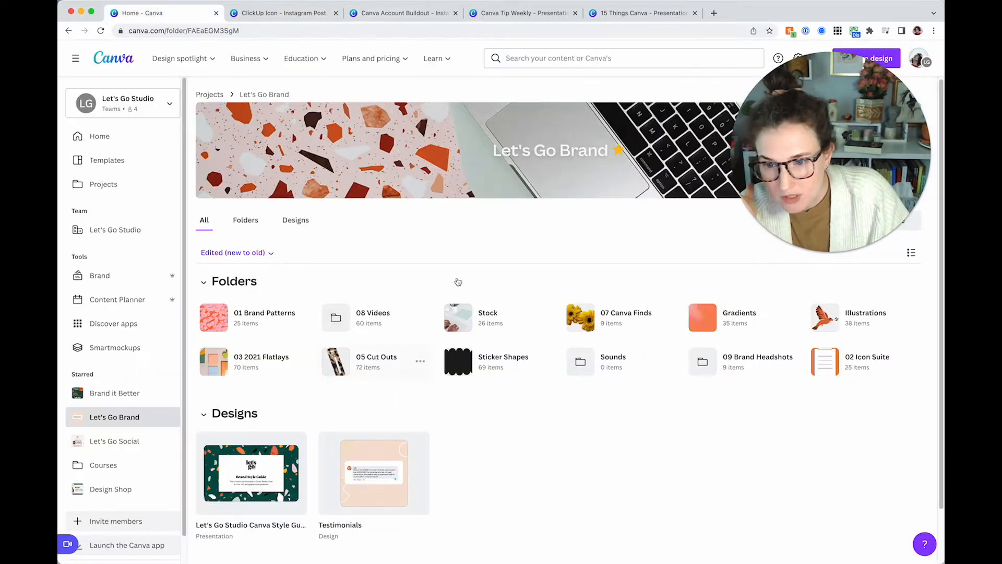
pyautogui.click(519, 13)
pyautogui.click(368, 266)
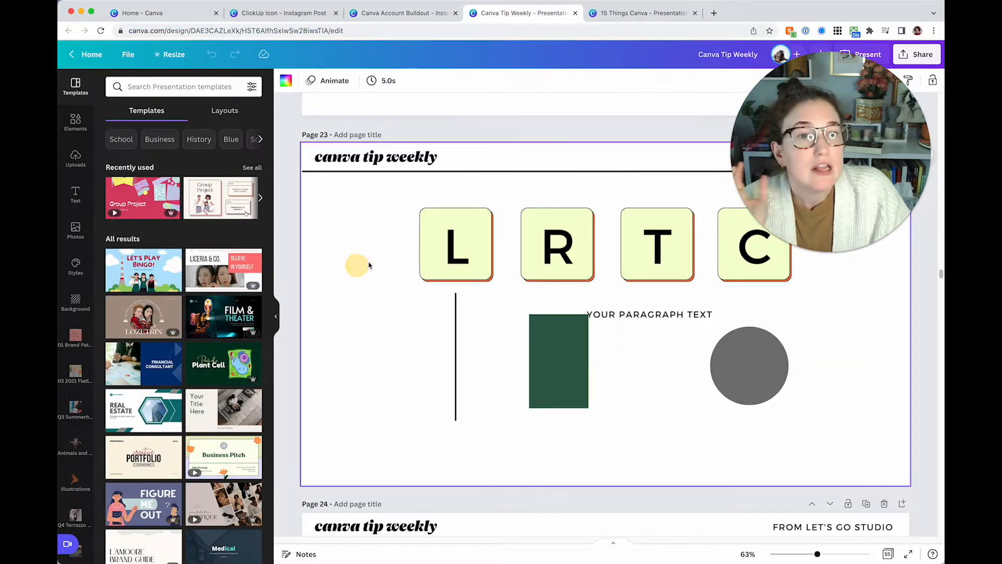
pyautogui.click(406, 13)
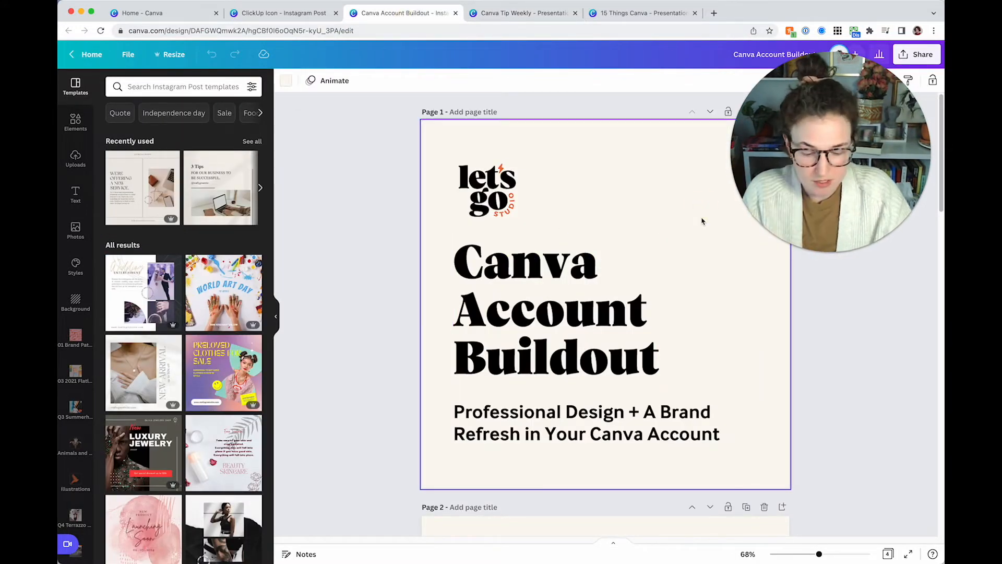
pyautogui.scroll(-5, 702, 221)
pyautogui.scroll(2, 702, 221)
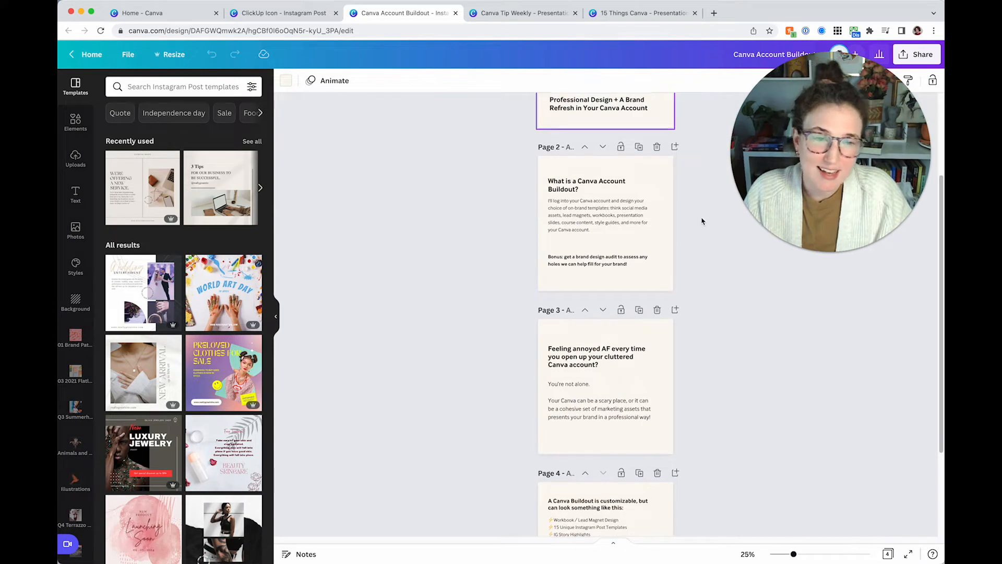
pyautogui.scroll(3, 702, 221)
pyautogui.moveTo(822, 229); pyautogui.dragTo(364, 255)
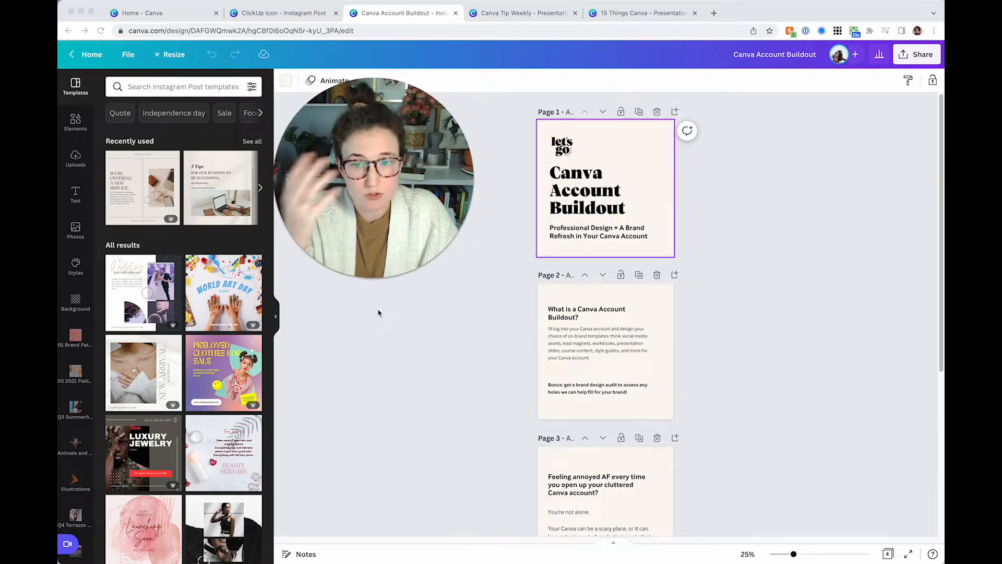
pyautogui.click(794, 157)
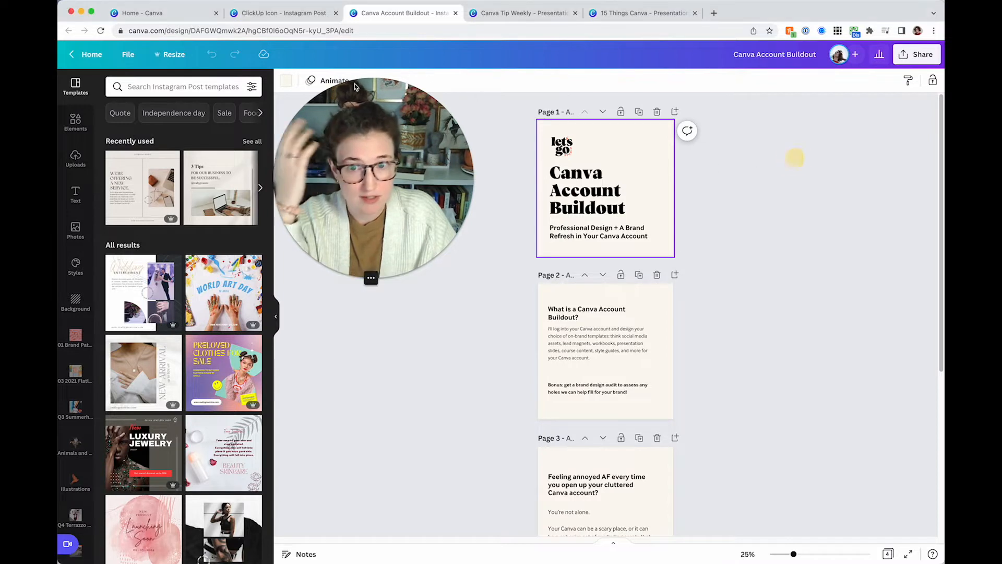
# Step: Browse the available resize sizes for Canva Account Buildout, expand the recent sizes and search for "portrait"
pyautogui.moveTo(370, 171); pyautogui.dragTo(437, 168)
pyautogui.click(160, 68)
pyautogui.click(164, 56)
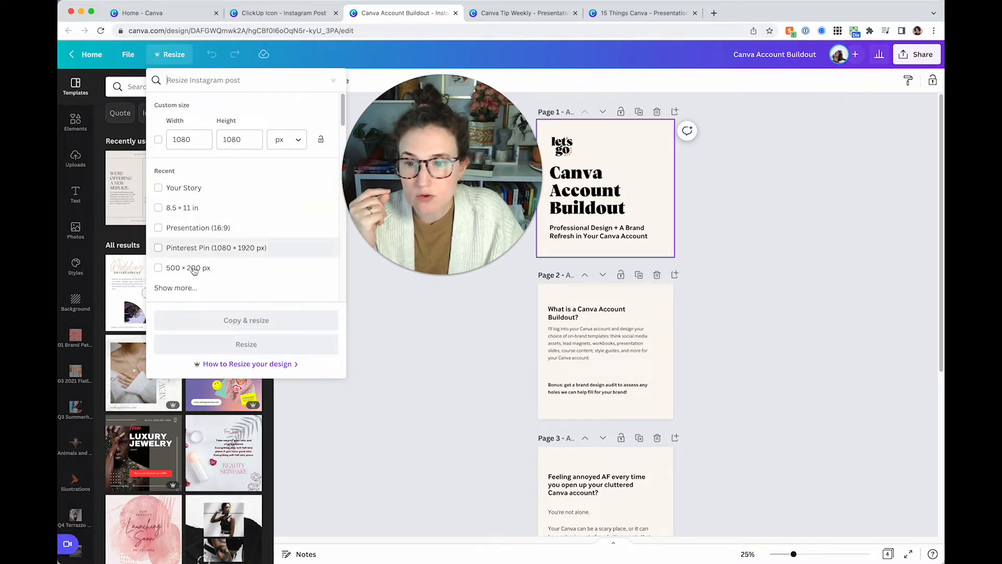
pyautogui.click(187, 287)
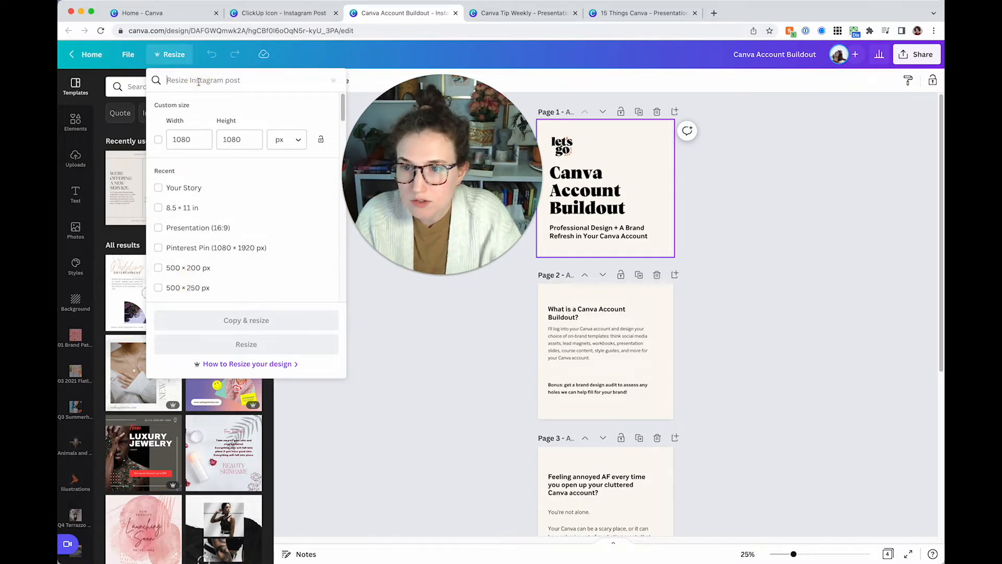
pyautogui.write('portrait')
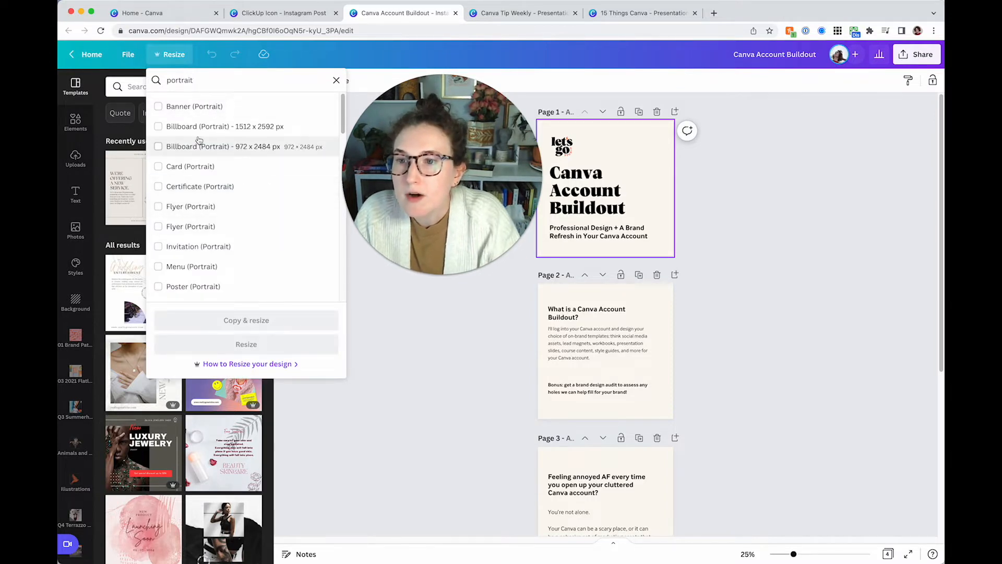
# Step: Search the sizes for "instag", resize the original design to Instagram Post (Portrait), and check its resized pages
pyautogui.press('super+a')
pyautogui.write('instag')
pyautogui.press('BackSpace')
pyautogui.press('BackSpace')
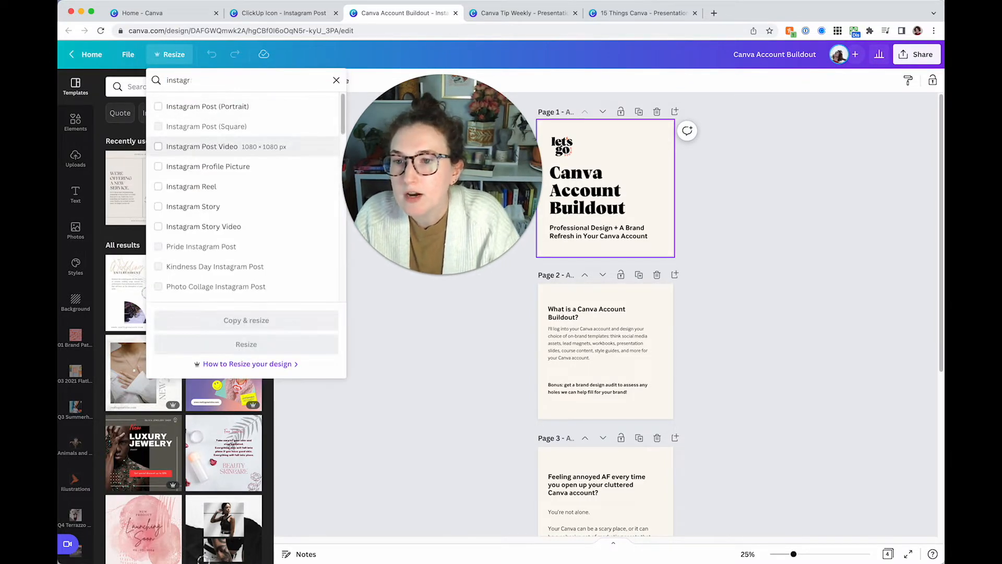
pyautogui.click(199, 109)
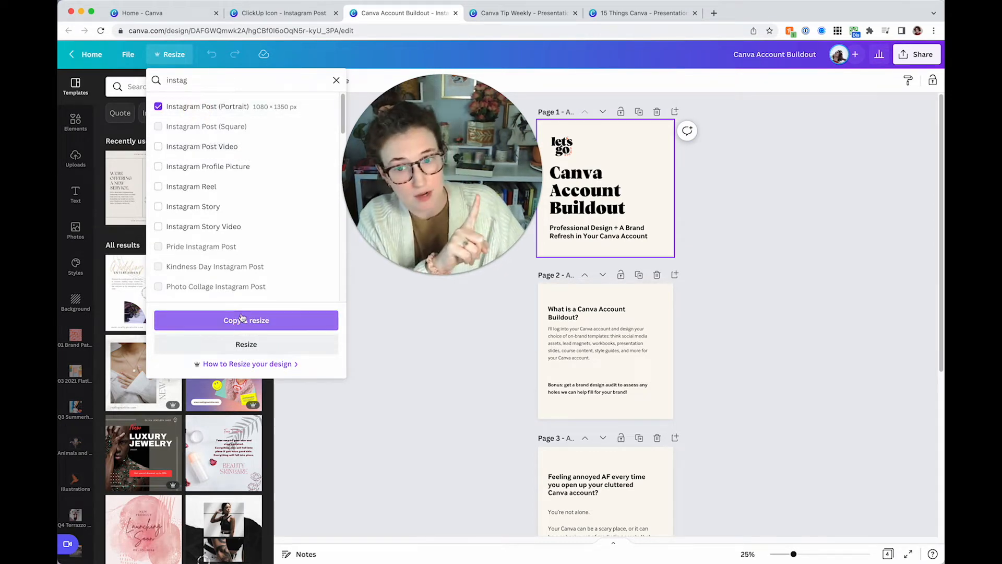
pyautogui.click(257, 352)
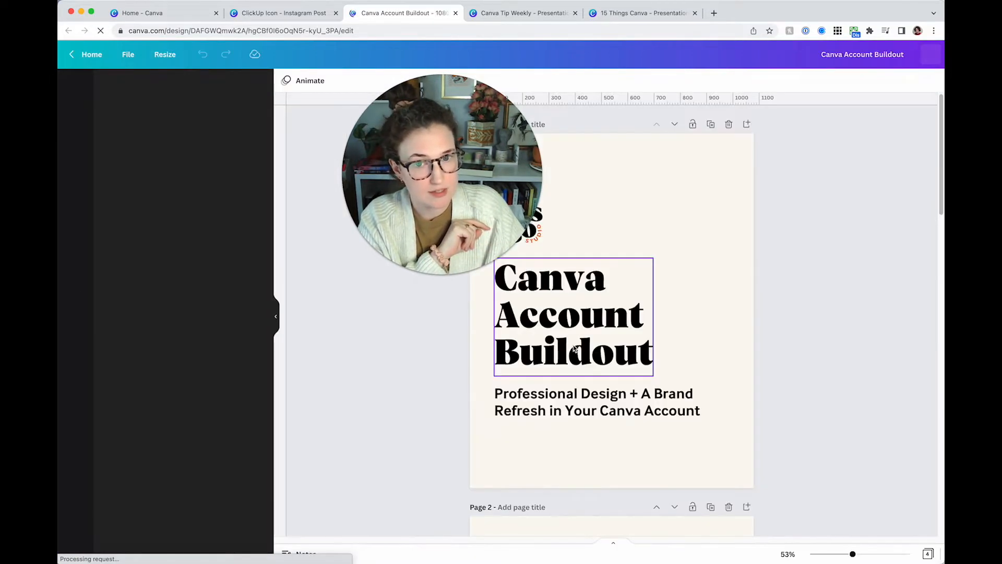
pyautogui.scroll(-5, 731, 332)
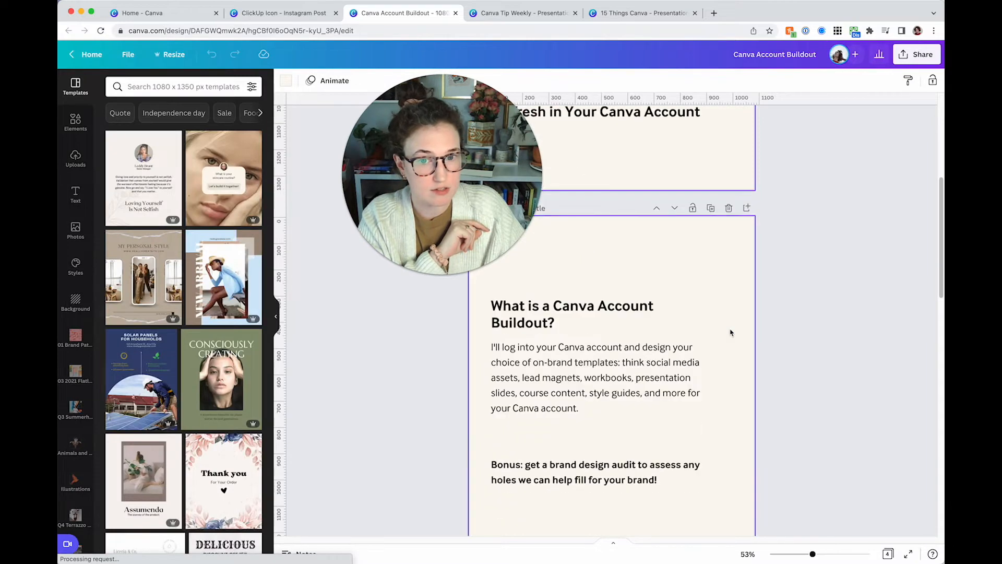
pyautogui.scroll(-5, 731, 332)
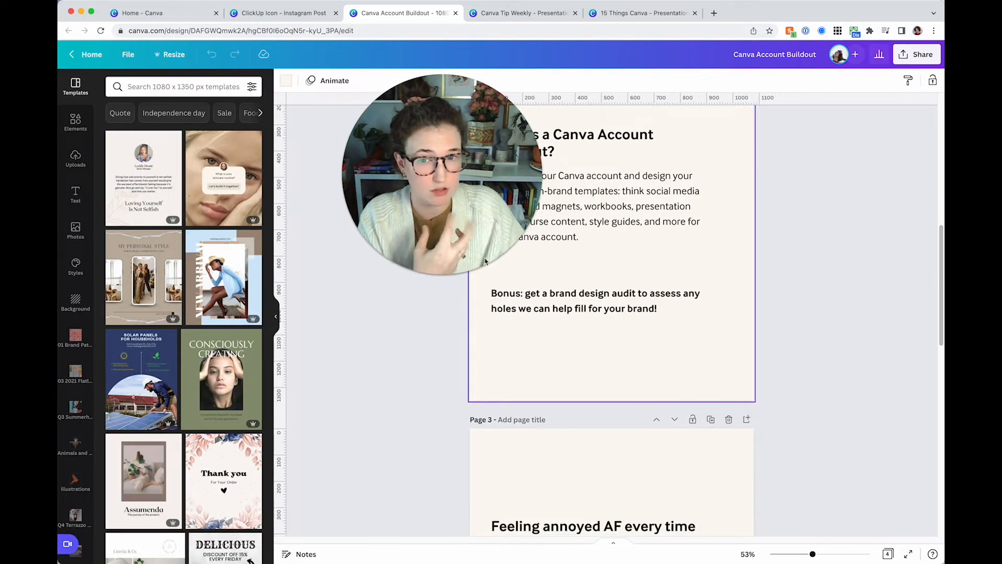
# Step: Search the resize sizes for "instagram" and create a resized copy of the design as an Instagram Story
pyautogui.click(170, 54)
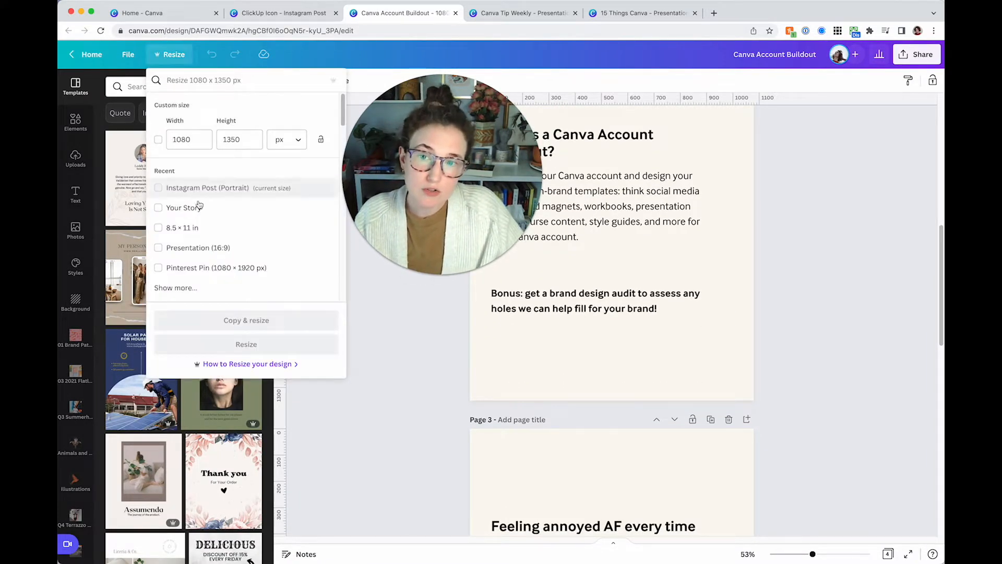
pyautogui.click(180, 288)
pyautogui.scroll(-3, 226, 237)
pyautogui.click(179, 80)
pyautogui.write('instagram')
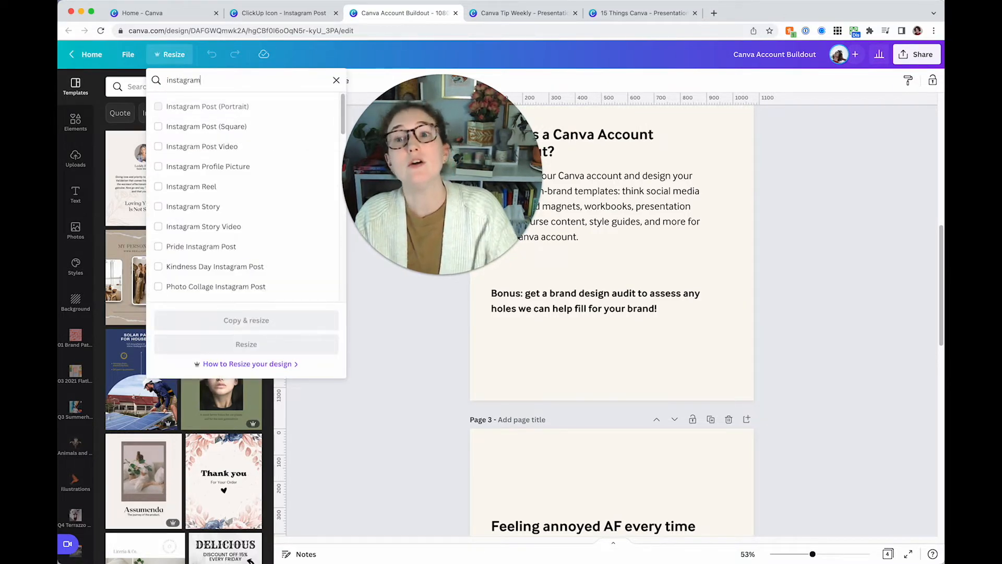
pyautogui.click(234, 207)
pyautogui.click(254, 321)
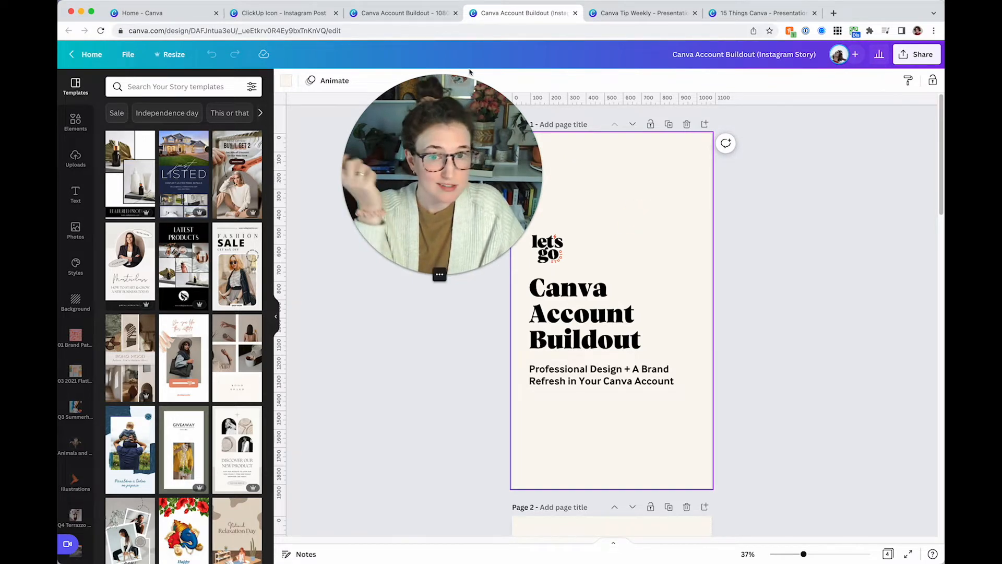
# Step: Switch back to the 15 Things Canva presentation and go to page 5, "4: SVG Assets Are Color Changeable"
pyautogui.click(426, 29)
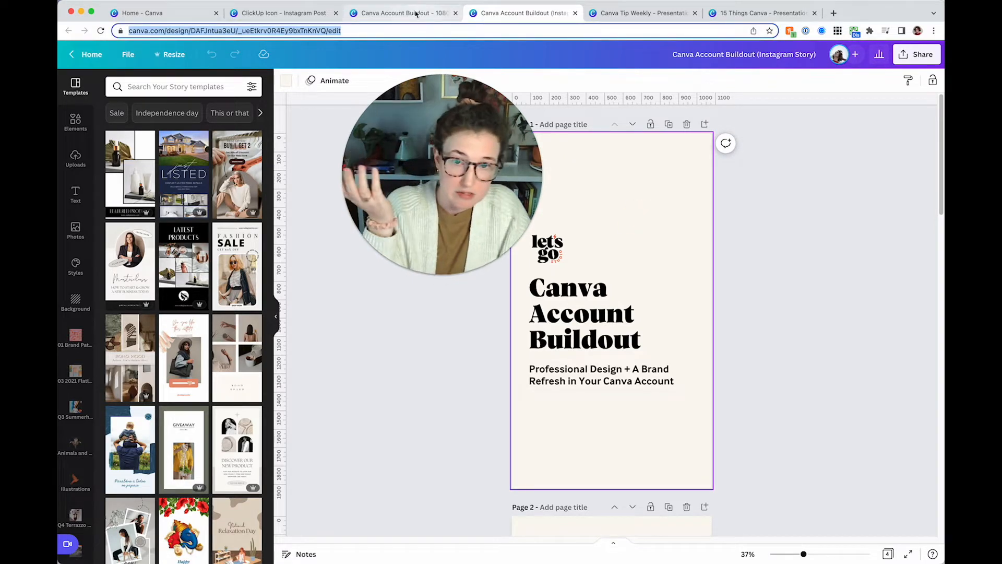
pyautogui.click(417, 14)
pyautogui.click(744, 13)
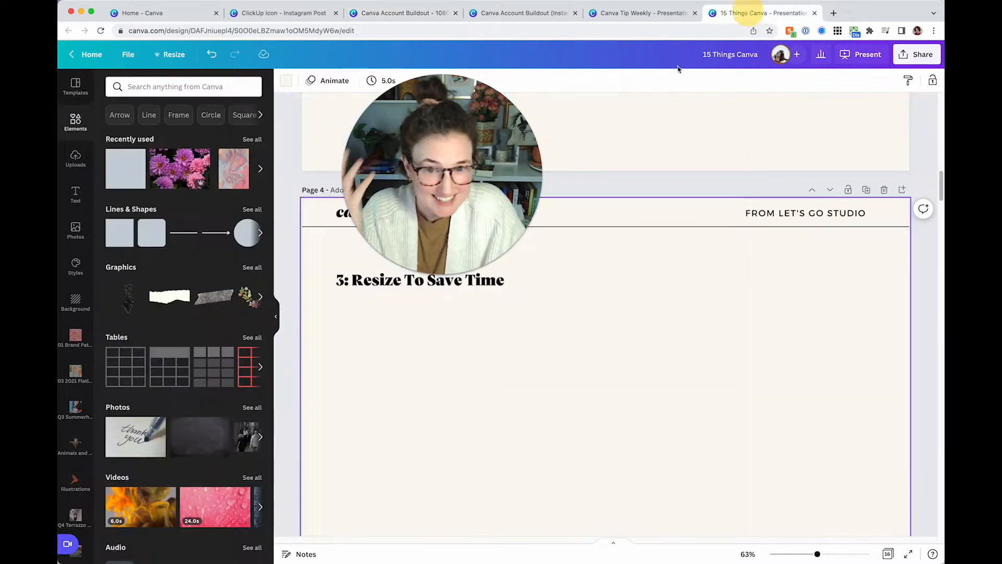
pyautogui.scroll(-5, 625, 264)
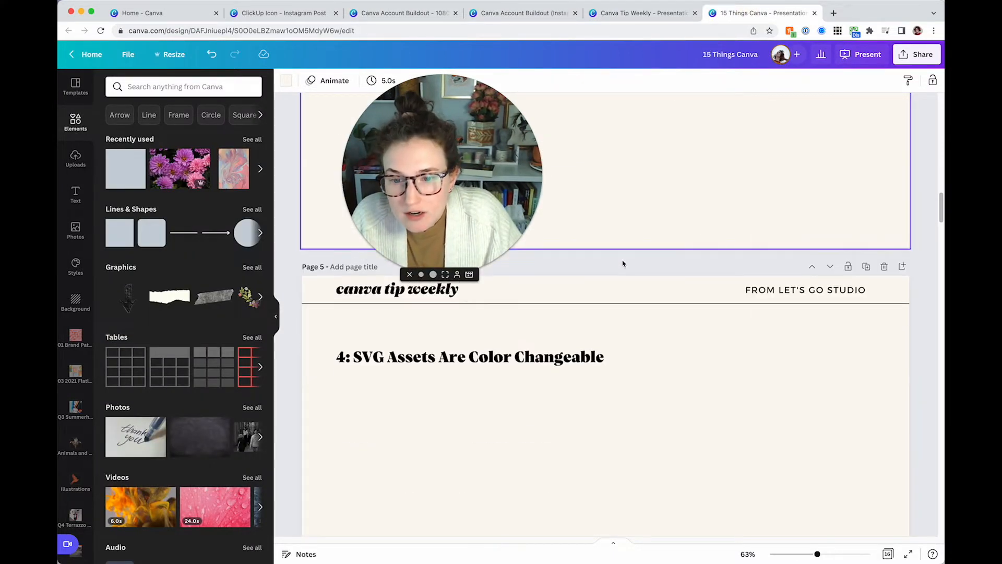
pyautogui.scroll(-4, 530, 346)
pyautogui.moveTo(754, 343); pyautogui.dragTo(772, 228)
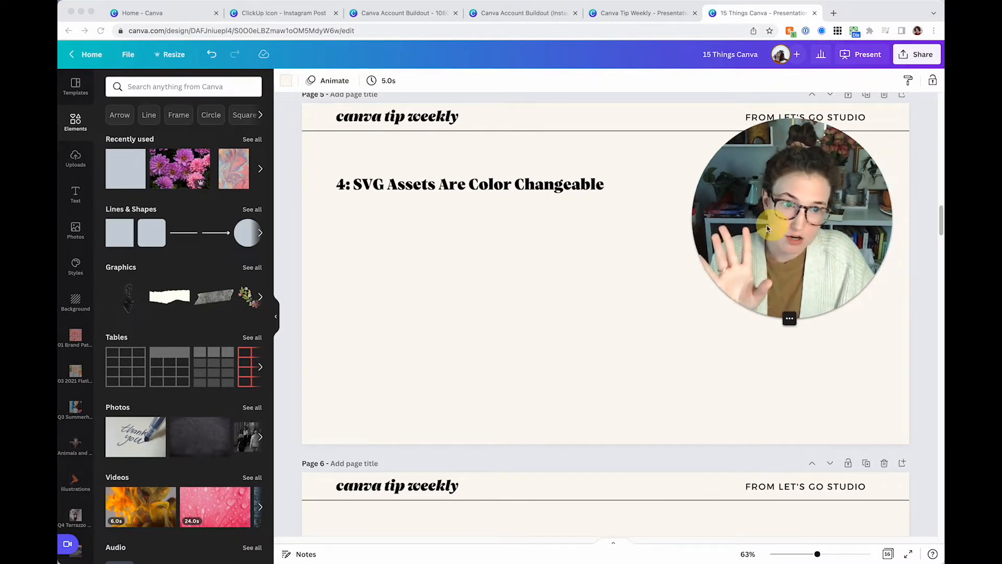
# Step: Add the stacked black and orange Let's Go Studio logo from the brand kit to page 5
pyautogui.scroll(-5, 84, 414)
pyautogui.scroll(-3, 84, 414)
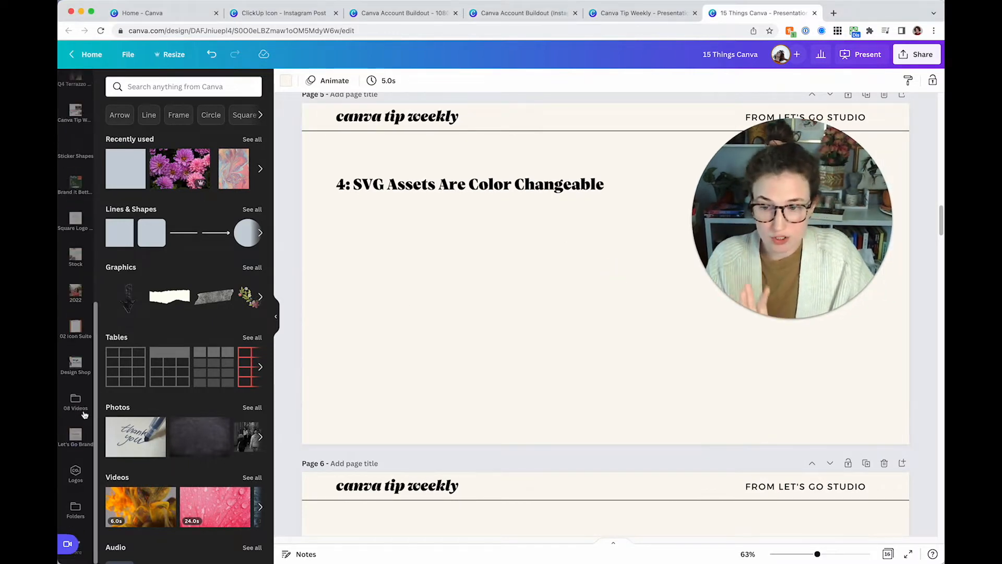
pyautogui.click(75, 473)
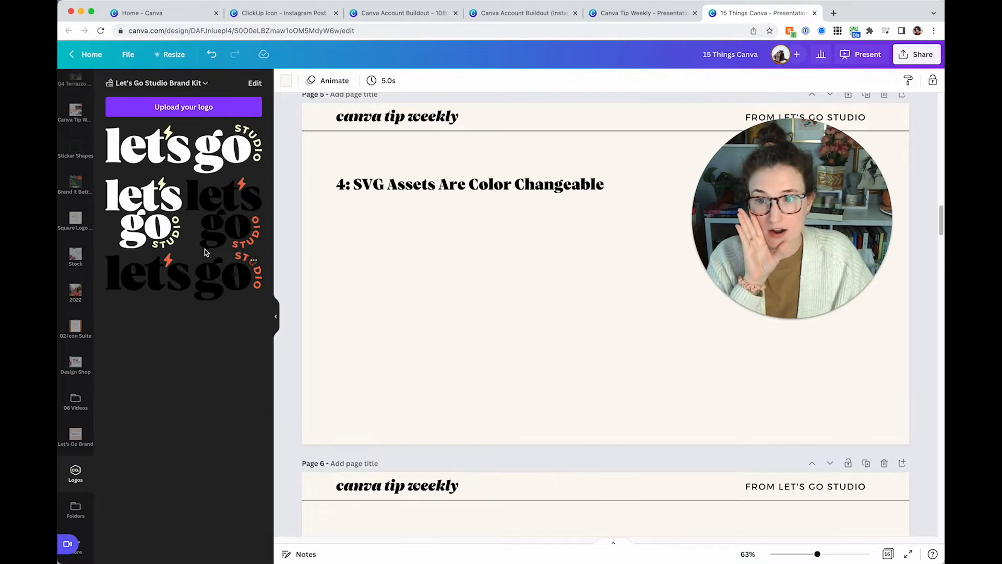
pyautogui.click(210, 208)
# Step: Recolor the logo's black lettering pink and then dark green, and enlarge and place the logo below the page 5 heading
pyautogui.click(286, 81)
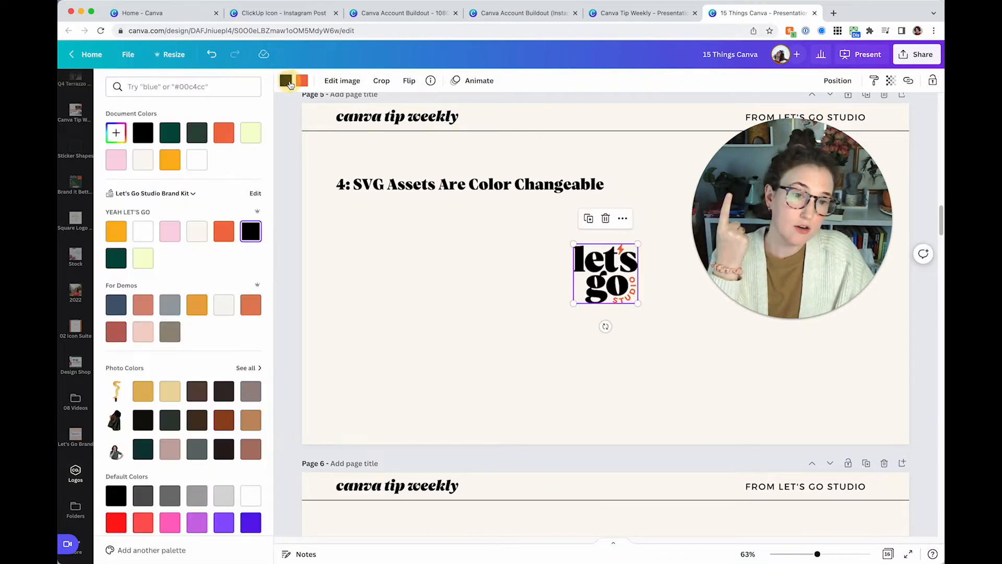
pyautogui.click(164, 226)
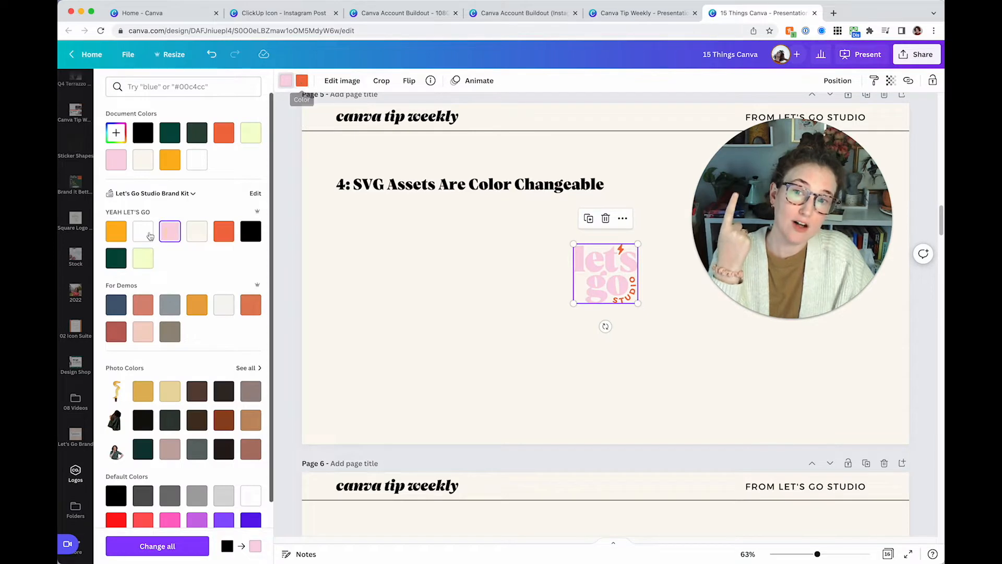
pyautogui.click(116, 258)
pyautogui.moveTo(574, 303); pyautogui.dragTo(458, 410)
pyautogui.moveTo(497, 354); pyautogui.dragTo(381, 340)
# Step: Try pink, orange and black brand colors on the logo's lettering, finishing with the yellow-orange one
pyautogui.click(170, 231)
pyautogui.click(223, 232)
pyautogui.click(251, 231)
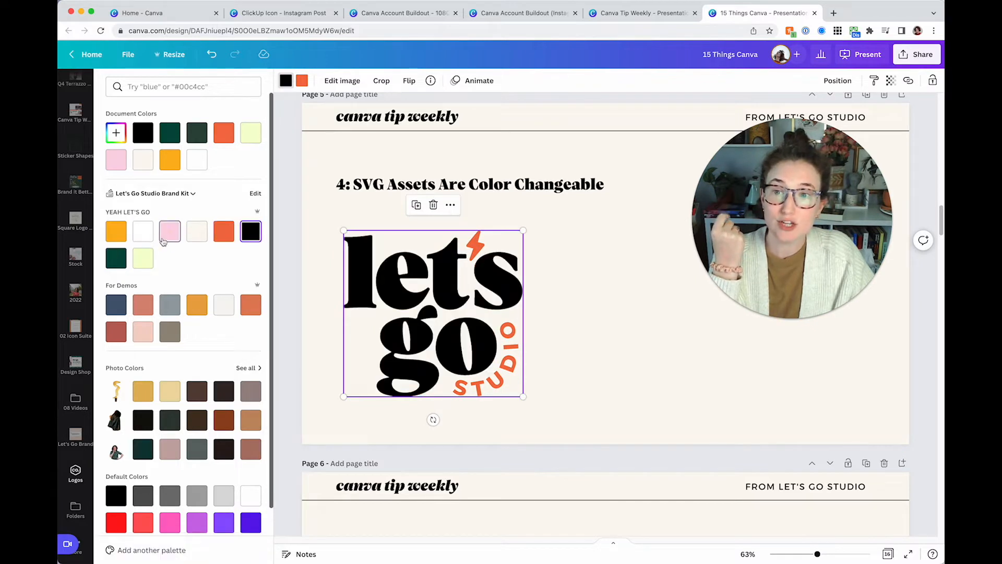
pyautogui.click(169, 233)
pyautogui.click(116, 232)
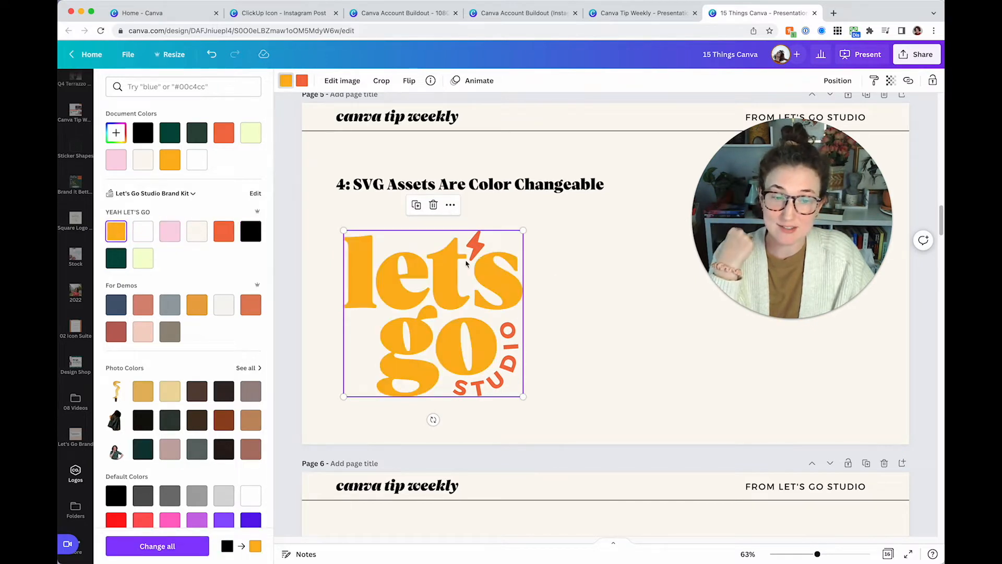
# Step: Delete the recolored logo from page 5
pyautogui.click(624, 312)
pyautogui.click(490, 307)
pyautogui.press('Delete')
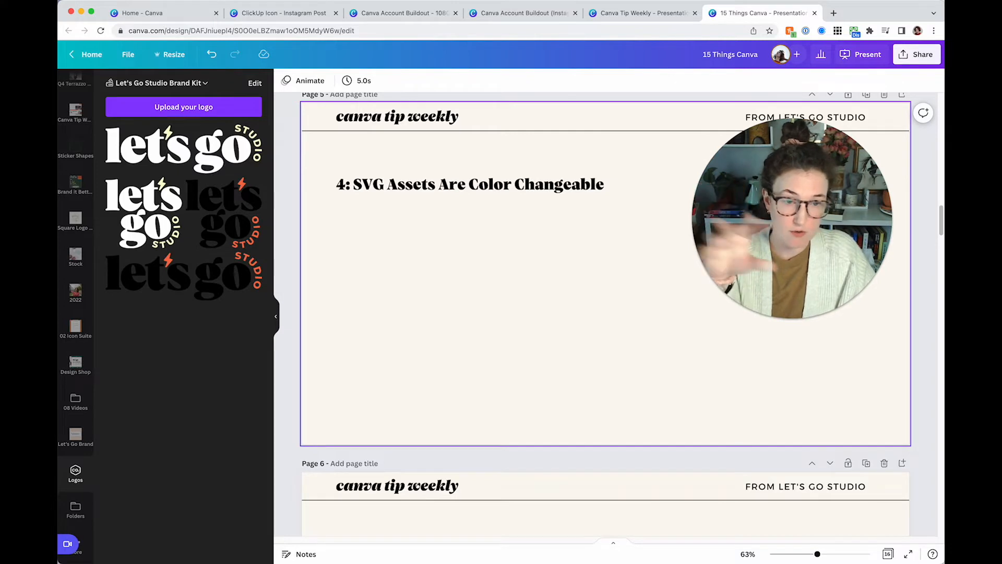
pyautogui.click(502, 288)
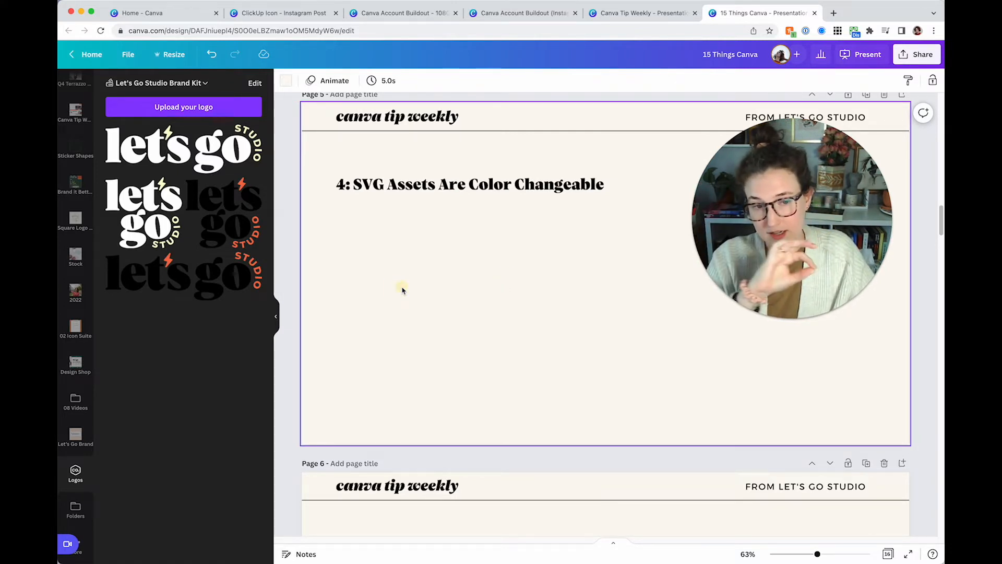
# Step: Add the candle jar graphic from the Illustrations folder to page 5 and move it below the heading
pyautogui.scroll(5, 83, 203)
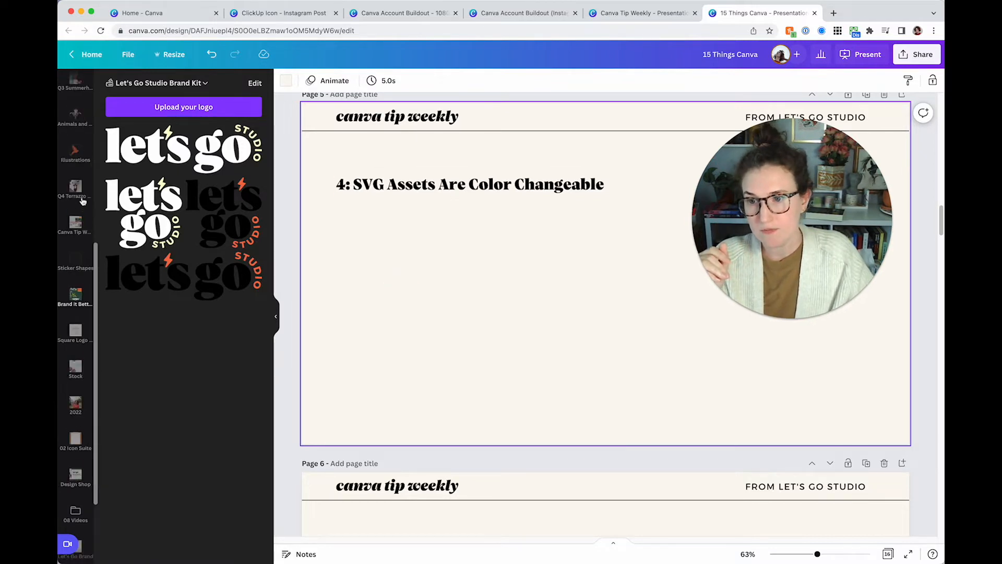
pyautogui.click(86, 202)
pyautogui.click(149, 274)
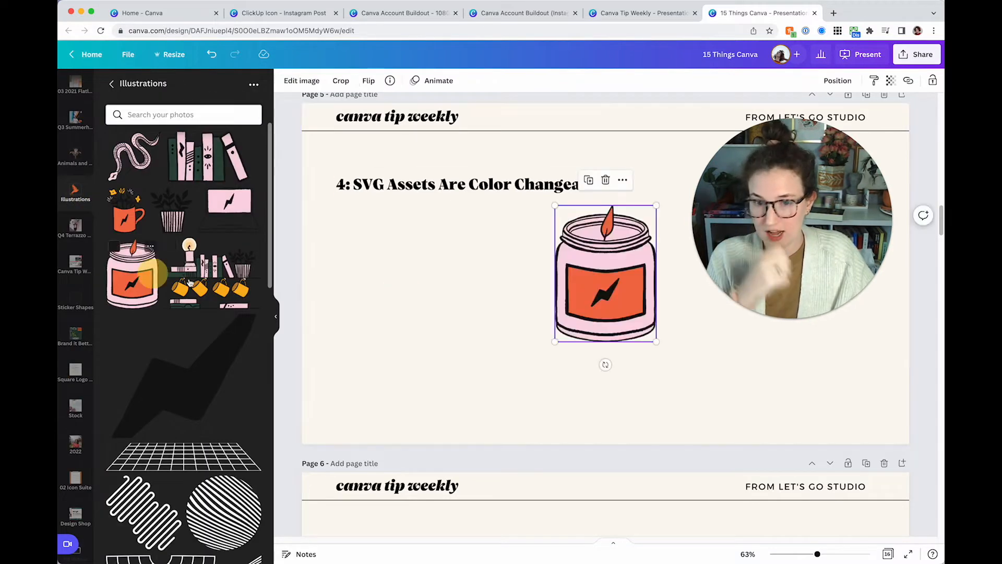
pyautogui.moveTo(602, 282); pyautogui.dragTo(466, 313)
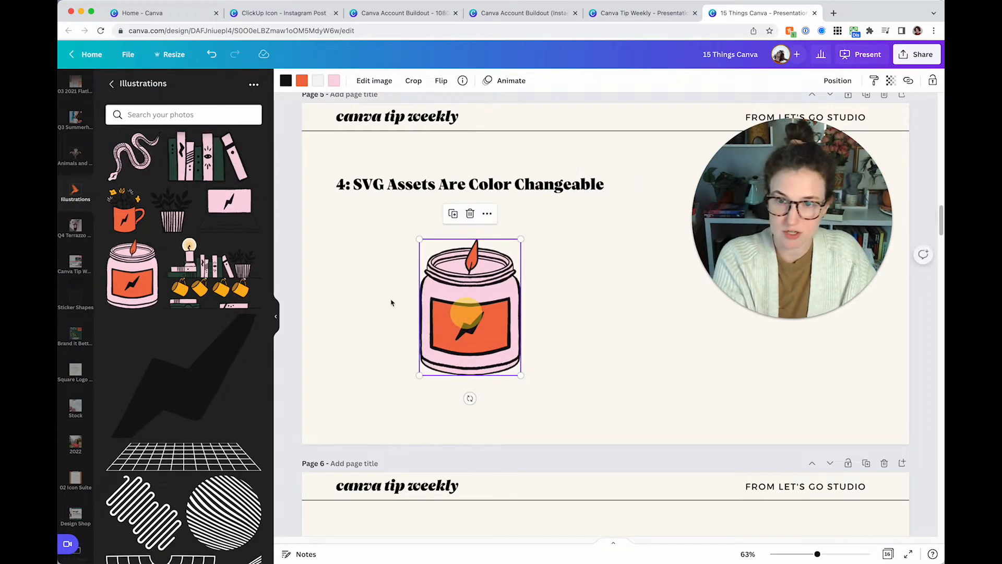
# Step: Recolor the candle jar's orange parts with the brand yellow-orange, then delete the candle from page 5
pyautogui.click(302, 81)
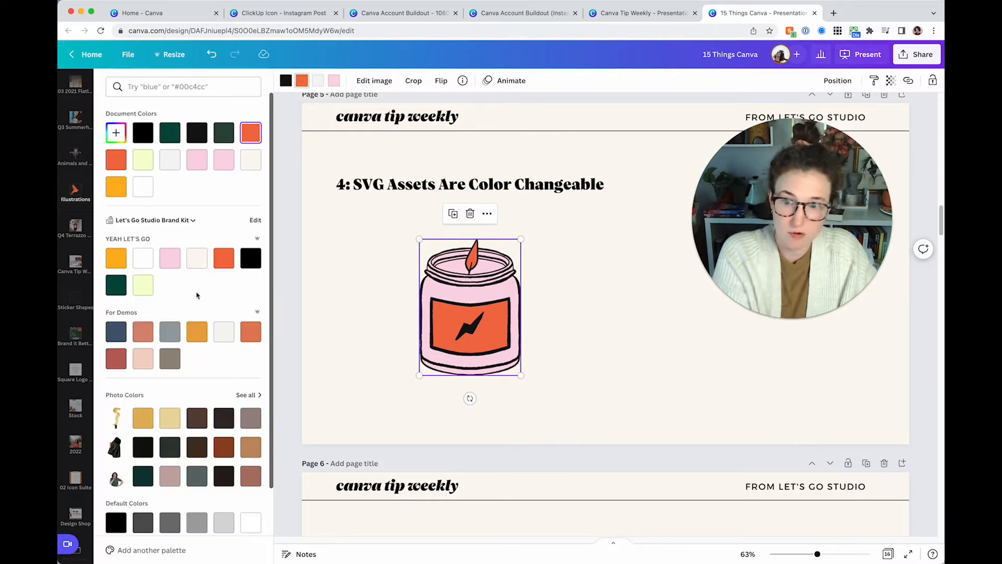
pyautogui.click(123, 267)
pyautogui.click(558, 343)
pyautogui.click(492, 330)
pyautogui.press('Delete')
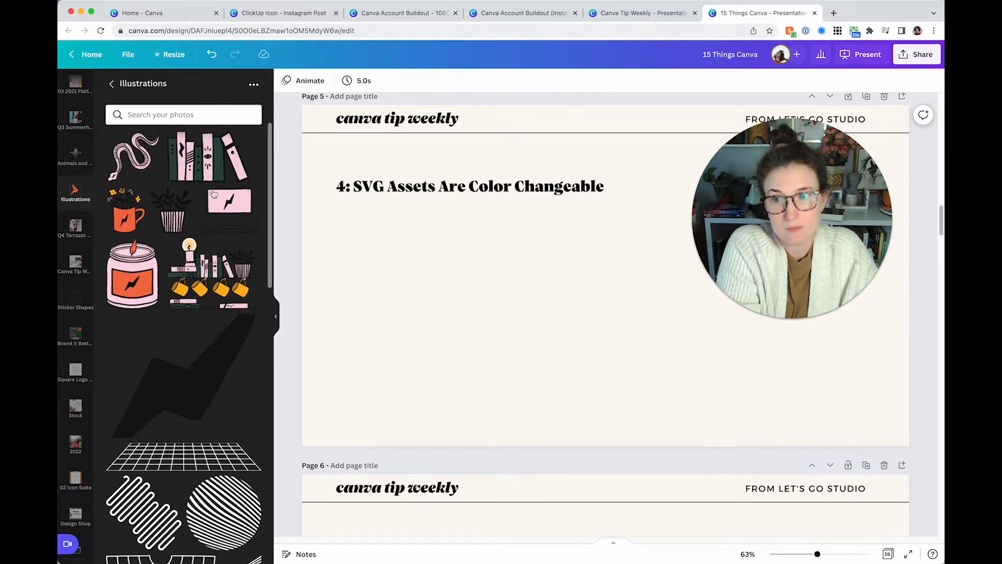
# Step: Add the "All For One, One For All" graphic from the Lined Geometric Friendship collection in Elements to page 5
pyautogui.scroll(5, 76, 209)
pyautogui.click(76, 121)
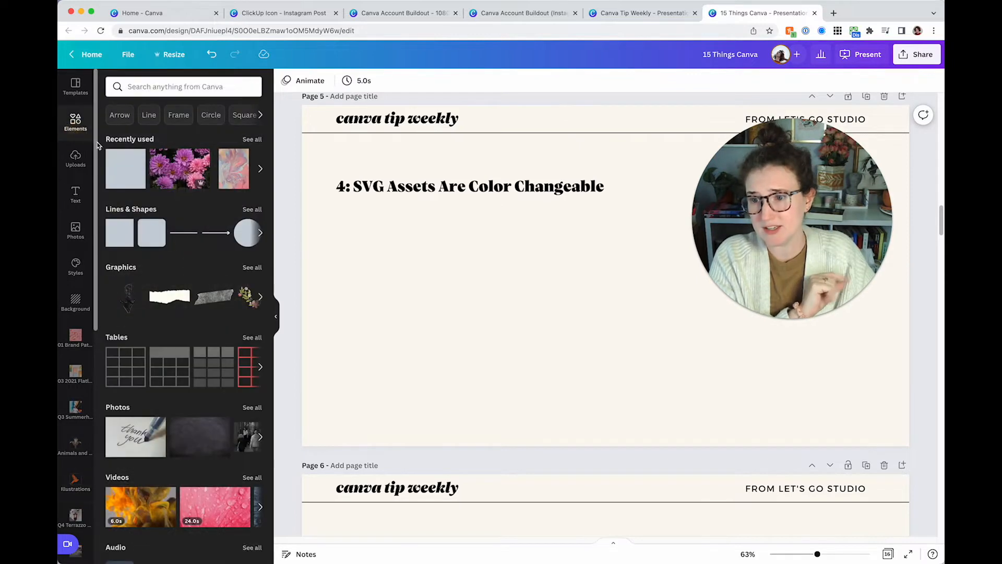
pyautogui.scroll(-3, 203, 250)
pyautogui.scroll(3, 203, 249)
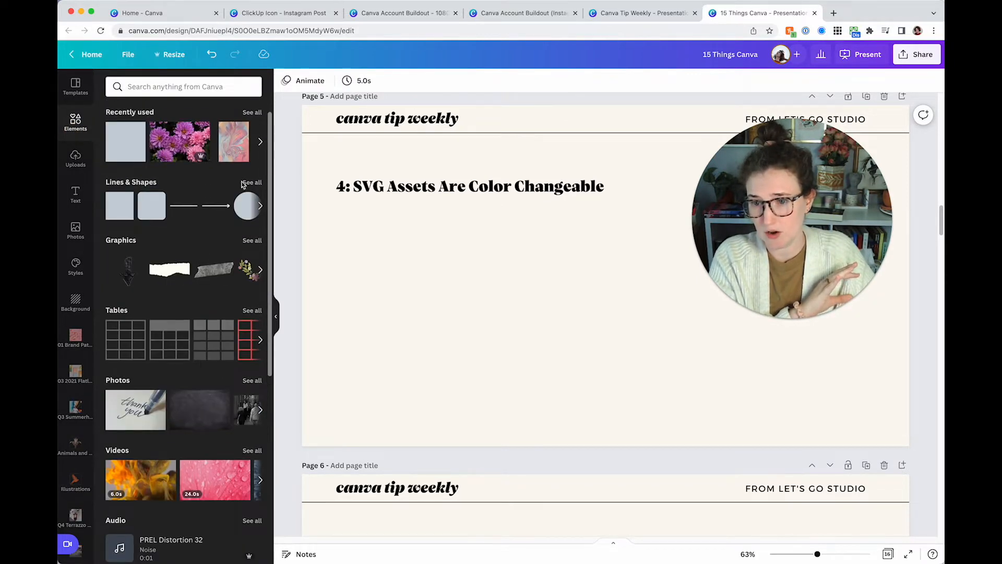
pyautogui.scroll(-10, 227, 246)
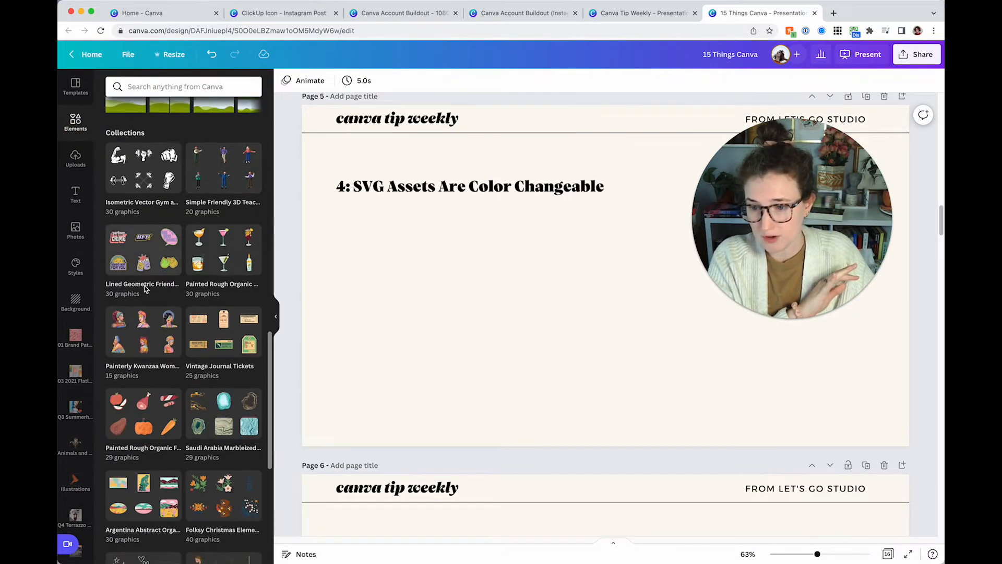
pyautogui.click(117, 286)
pyautogui.click(140, 252)
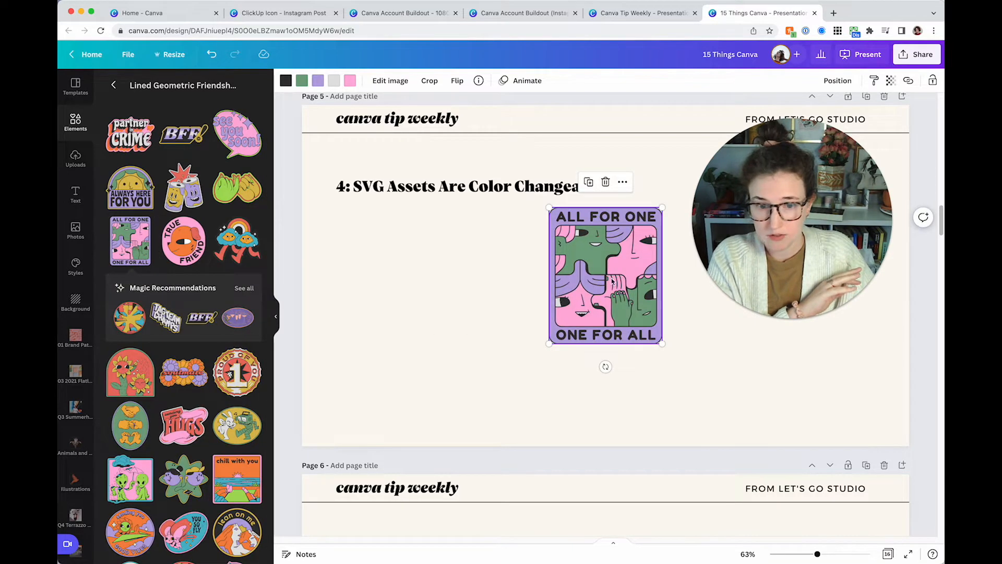
# Step: Change the graphic's purple areas to the brand orange and place it below the page 5 heading
pyautogui.click(317, 80)
pyautogui.click(222, 258)
pyautogui.click(381, 326)
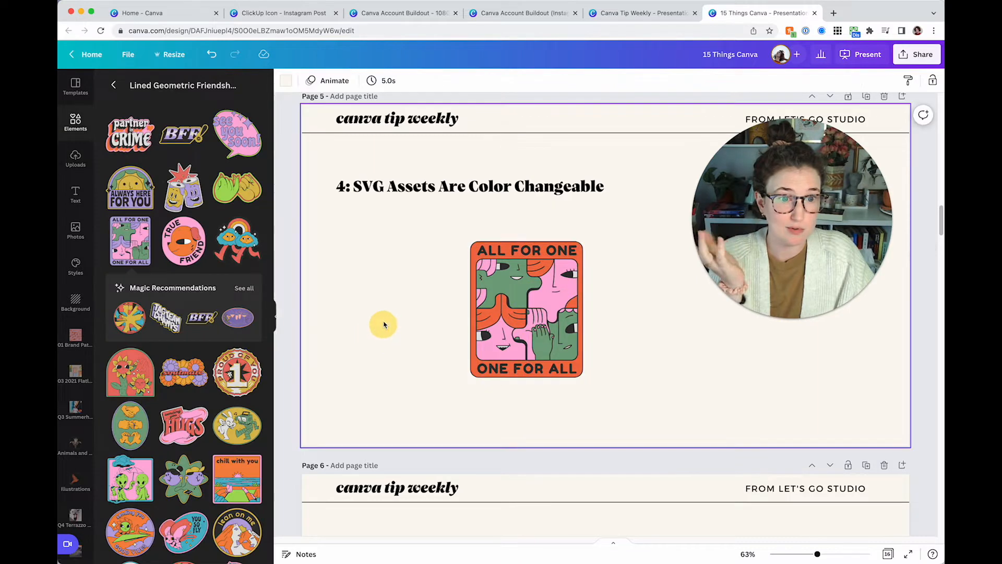
# Step: Go to page 6, "5: PNG Means Transparent and High Quality"
pyautogui.scroll(-5, 384, 325)
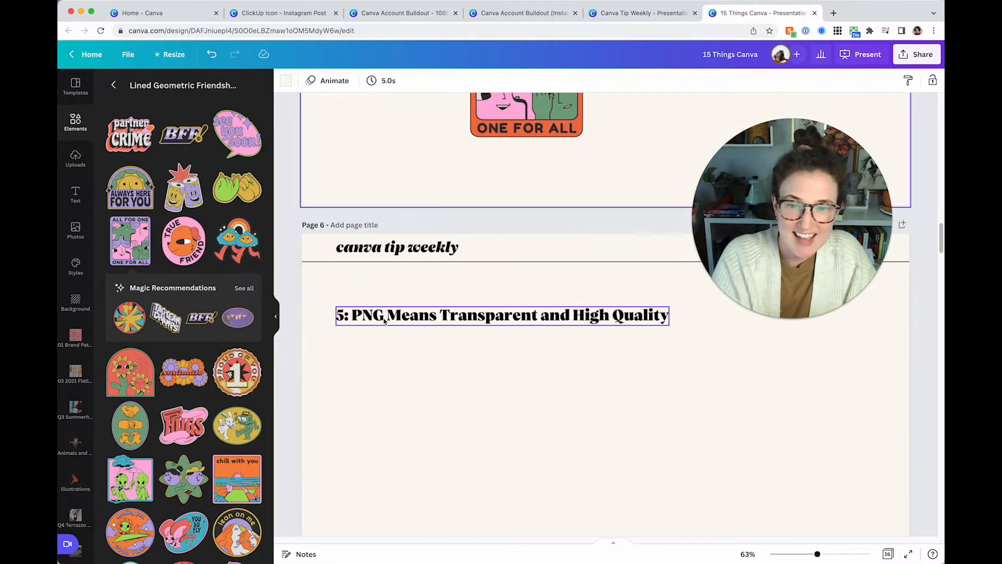
pyautogui.scroll(-2, 385, 320)
pyautogui.moveTo(741, 227); pyautogui.dragTo(742, 305)
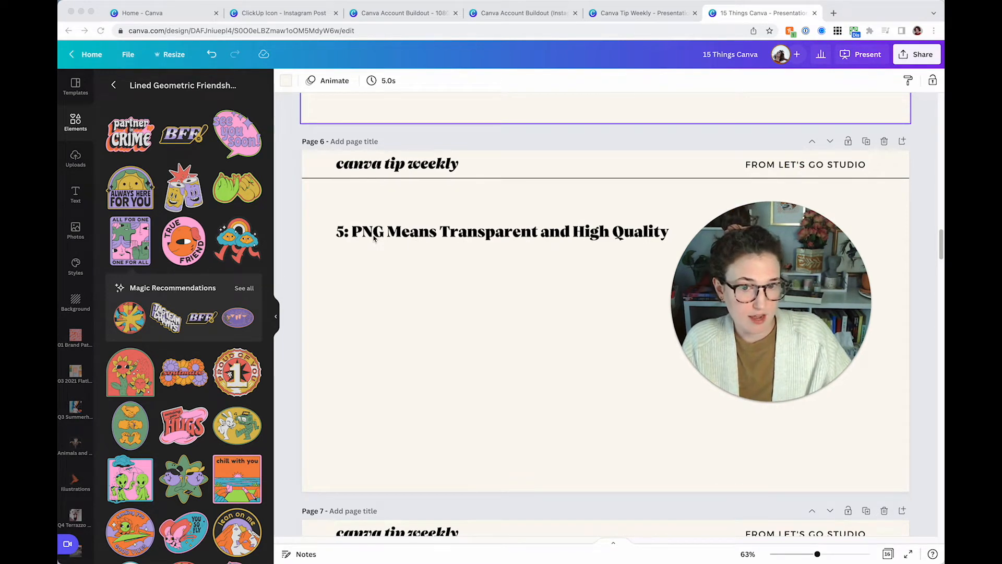
# Step: Switch to the ClickUp Icon Instagram post design
pyautogui.click(445, 324)
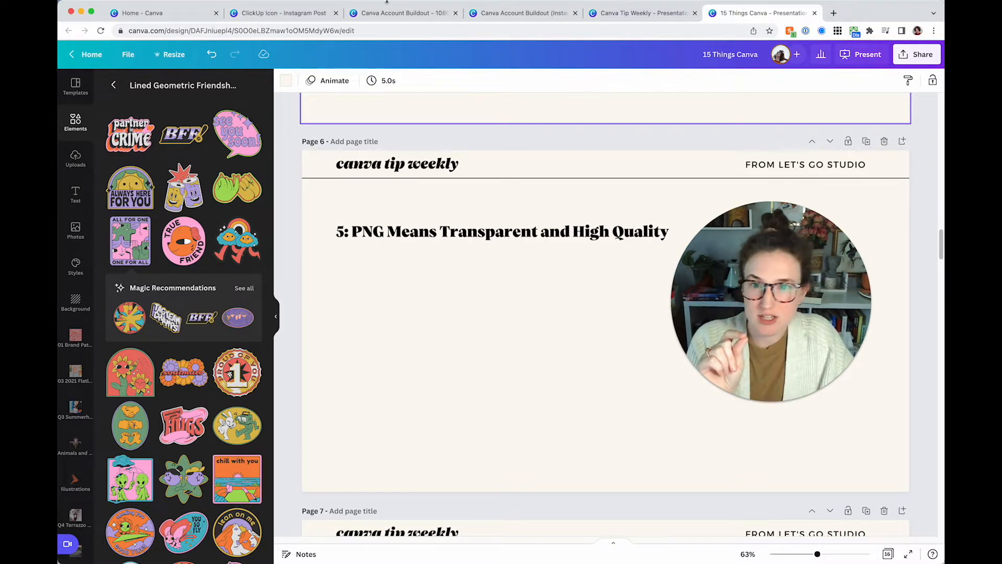
pyautogui.click(277, 13)
pyautogui.moveTo(501, 248); pyautogui.dragTo(447, 231)
pyautogui.moveTo(364, 201); pyautogui.dragTo(492, 306)
pyautogui.moveTo(496, 306); pyautogui.dragTo(513, 309)
pyautogui.click(388, 294)
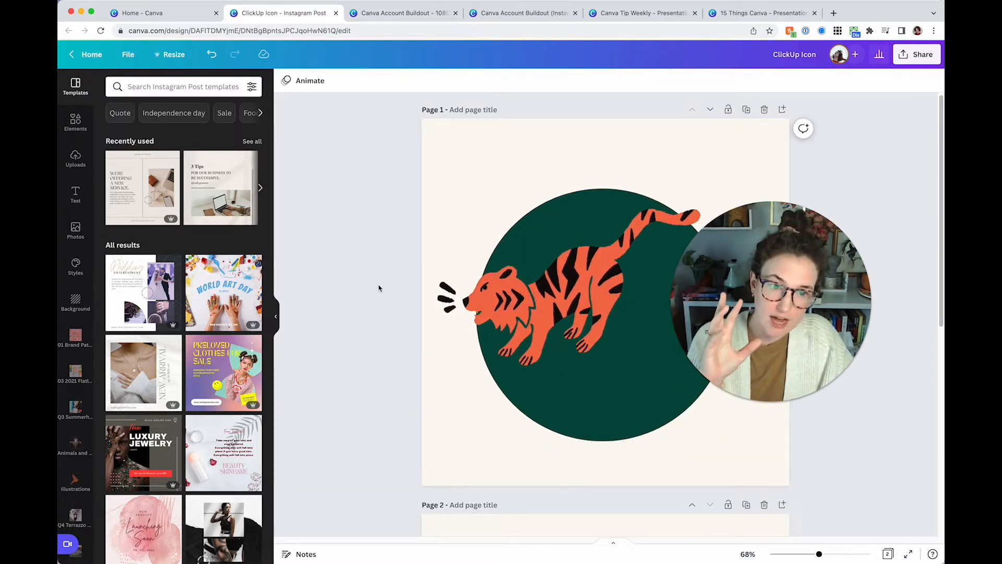
# Step: Set up a PNG download of the ClickUp Icon design that includes only page 1
pyautogui.click(921, 64)
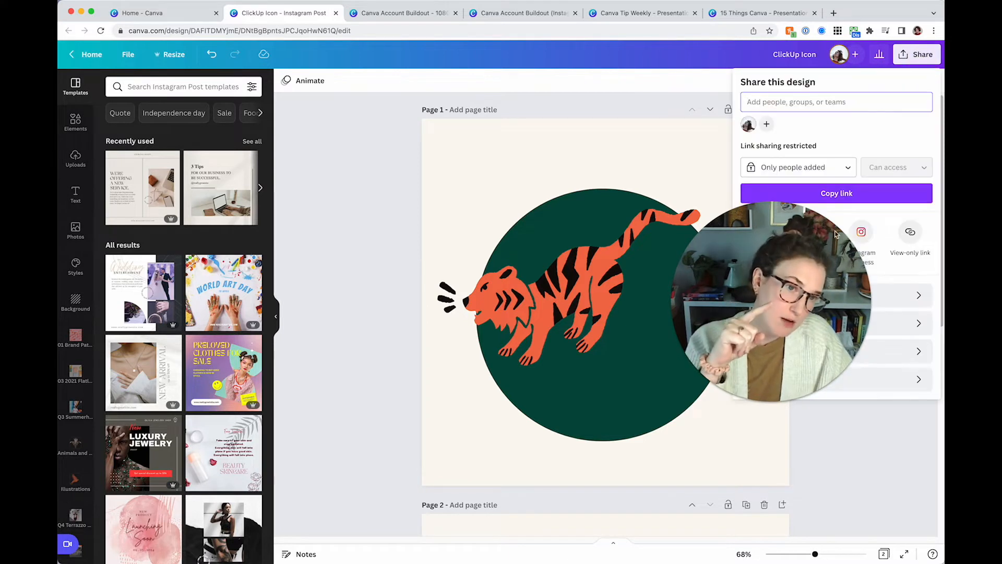
pyautogui.click(796, 296)
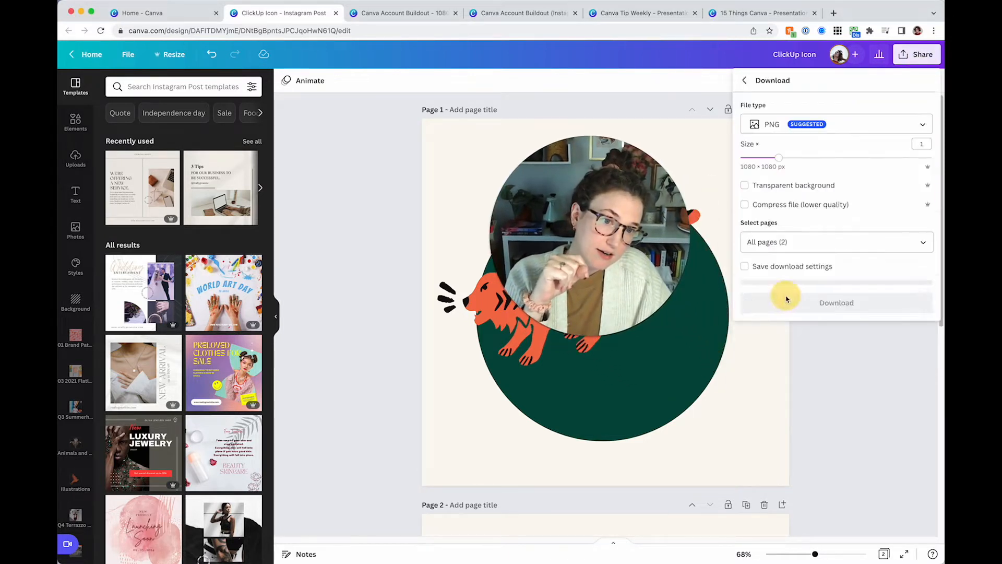
pyautogui.click(782, 245)
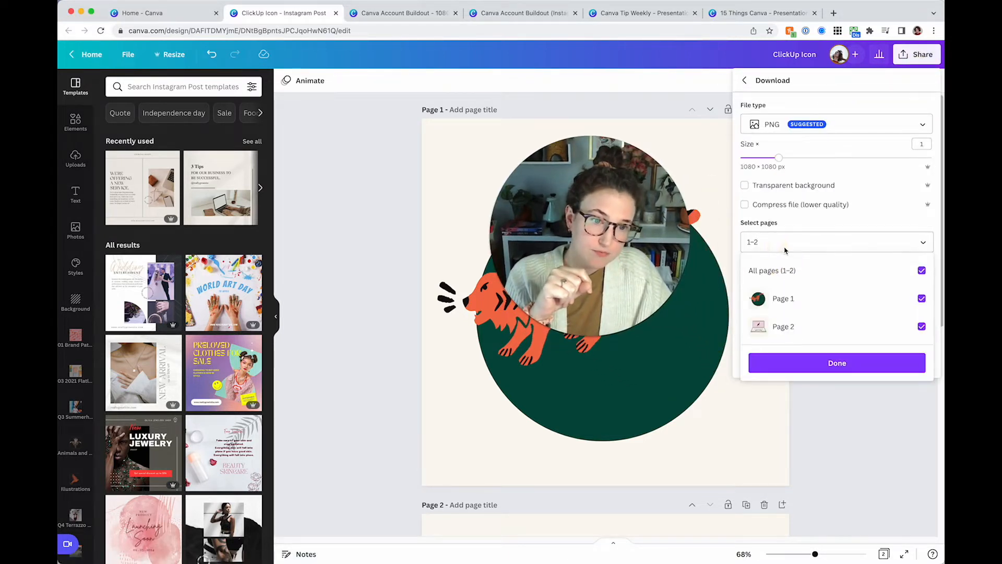
pyautogui.click(922, 270)
pyautogui.click(922, 298)
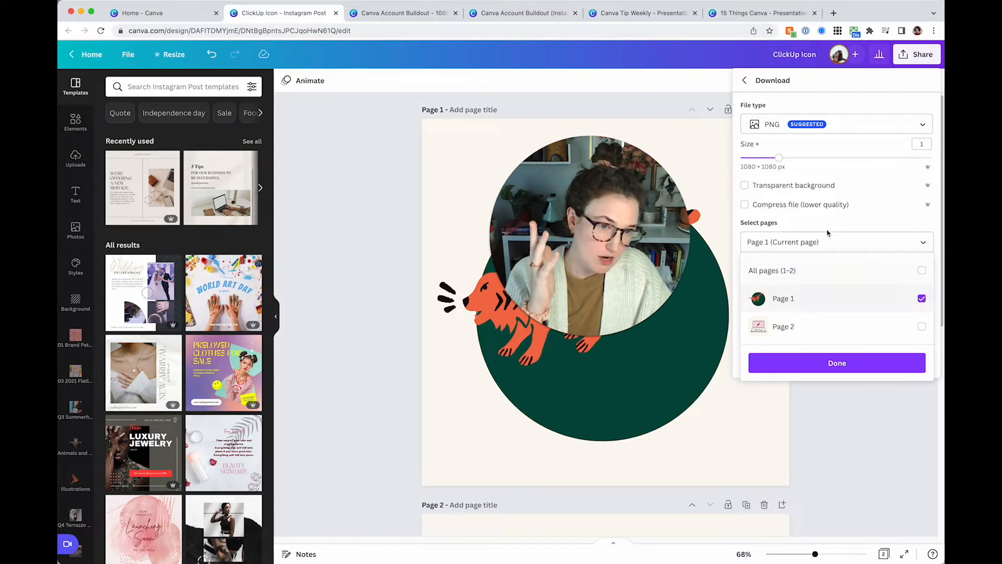
pyautogui.click(825, 236)
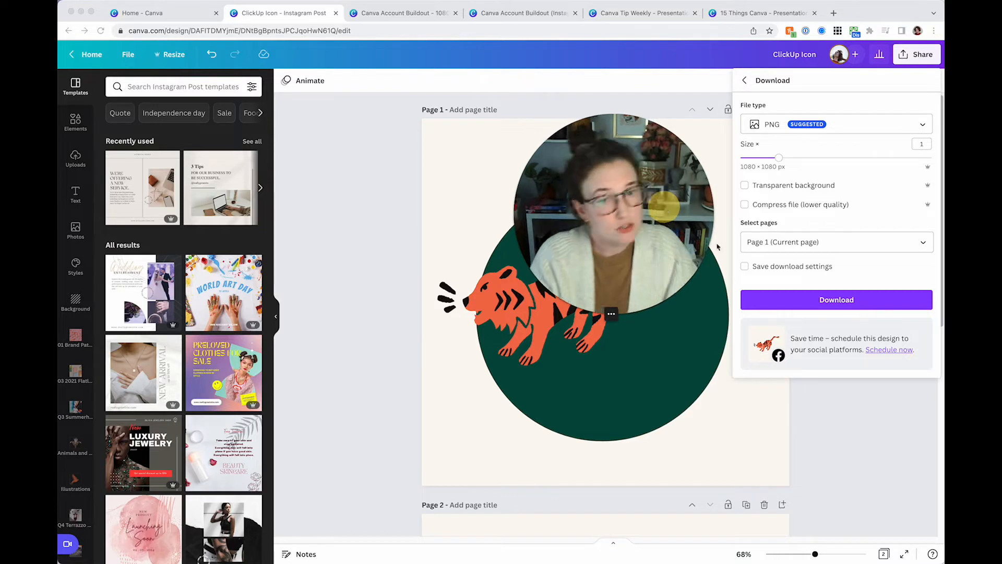
# Step: Download the PNG and save it to the Desktop as ClickUp Icon
pyautogui.click(799, 301)
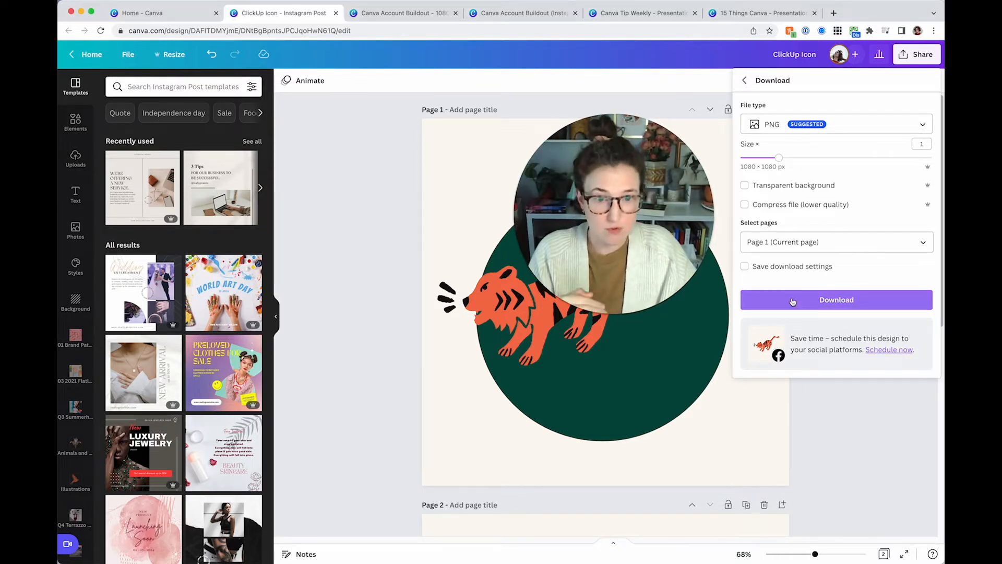
pyautogui.click(792, 302)
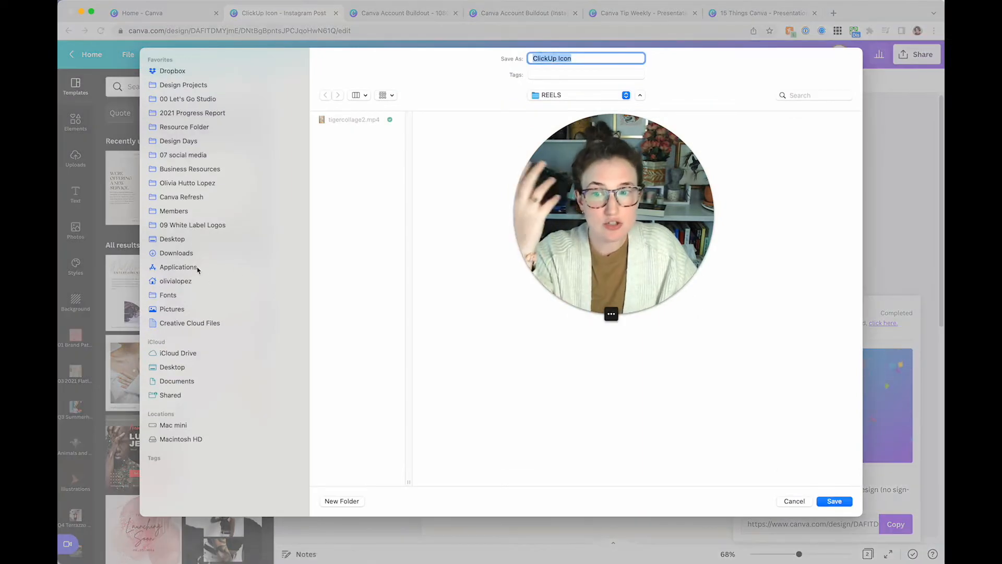
pyautogui.click(180, 243)
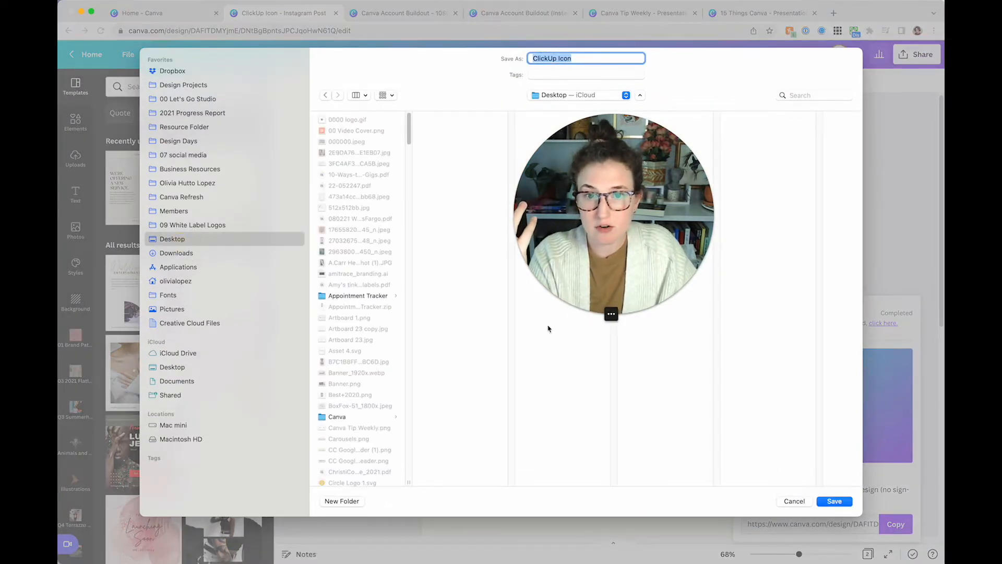
pyautogui.click(836, 502)
# Step: Return to the 15 Things Canva presentation and preview the downloaded ClickUp Icon.png file
pyautogui.click(522, 13)
pyautogui.click(618, 15)
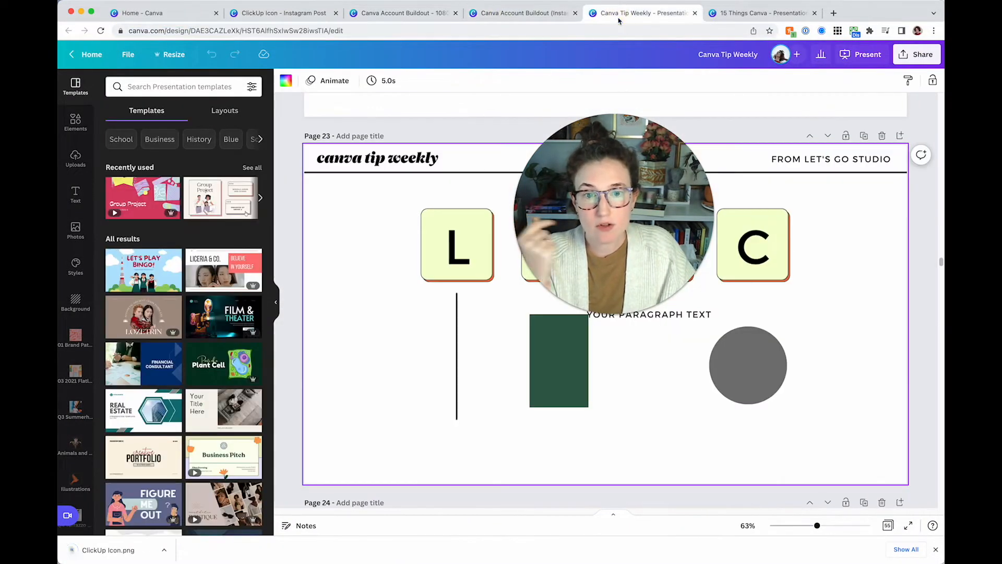
pyautogui.click(711, 15)
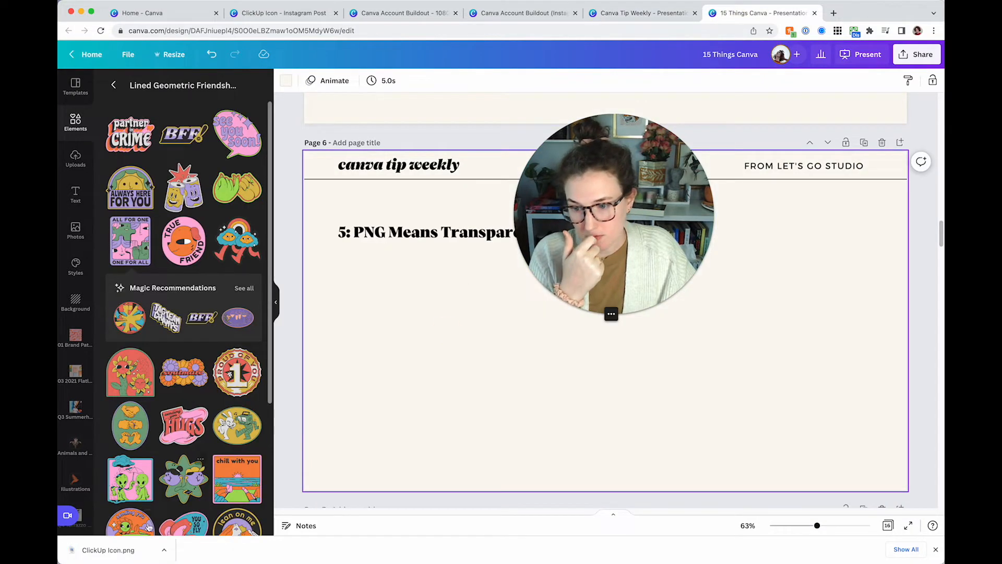
pyautogui.click(164, 550)
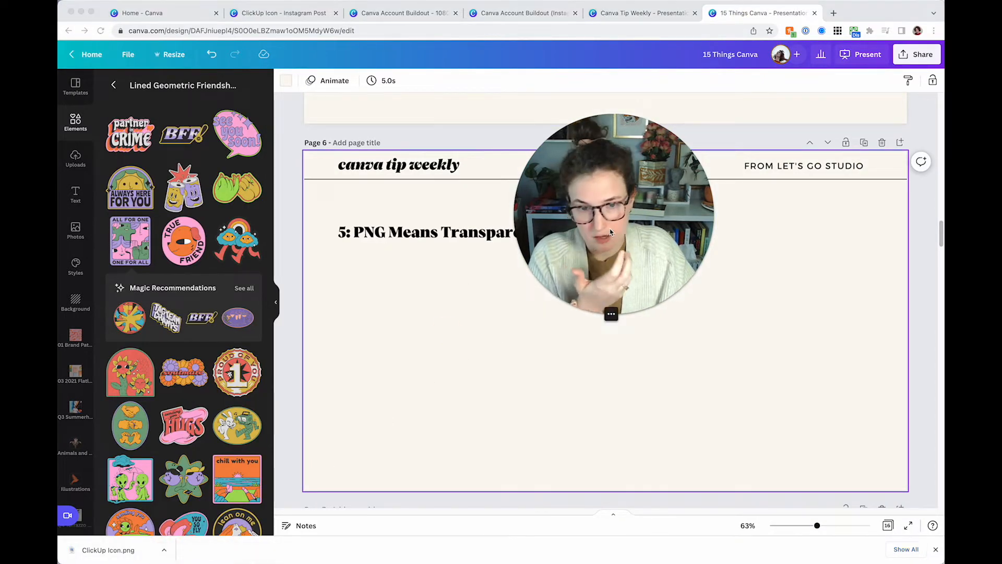
pyautogui.press('space')
pyautogui.press('space')
pyautogui.click(293, 162)
# Step: Download only page 1 of the ClickUp Icon design as a transparent-background PNG, saved to the Desktop as ClickUp Icon (1)
pyautogui.click(293, 13)
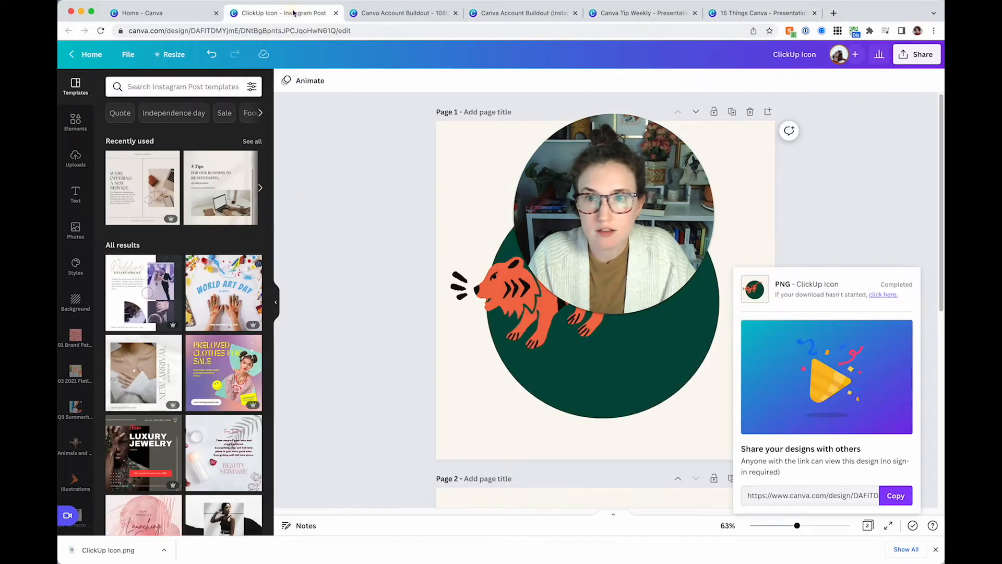
pyautogui.click(915, 54)
pyautogui.click(809, 292)
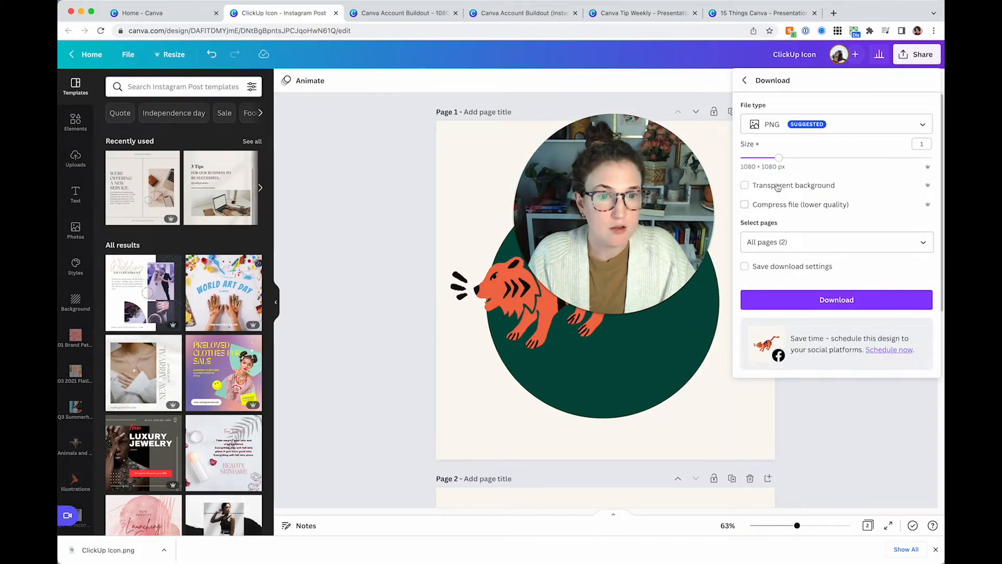
pyautogui.click(814, 239)
pyautogui.click(919, 269)
pyautogui.click(920, 296)
pyautogui.click(905, 360)
pyautogui.click(817, 302)
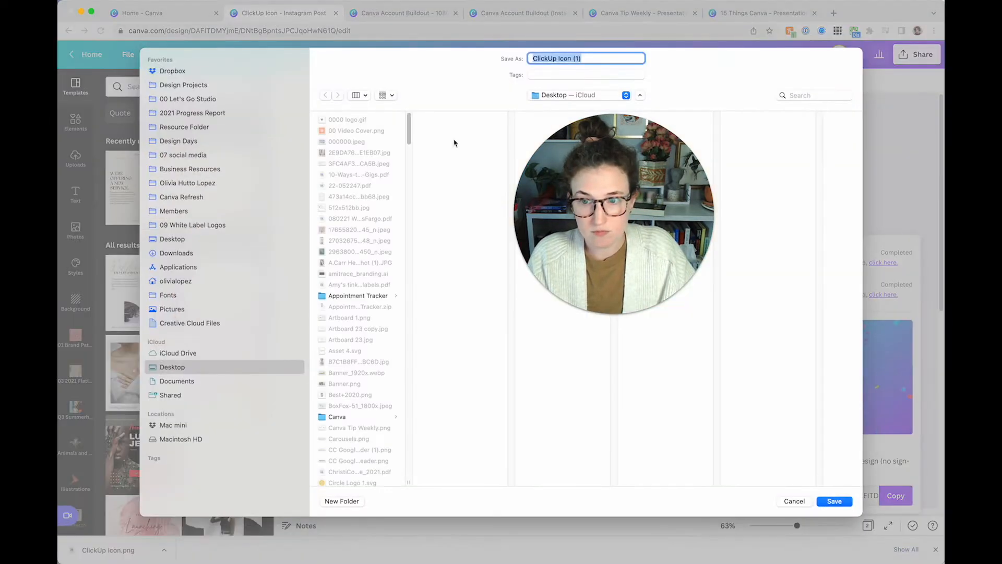
pyautogui.click(833, 502)
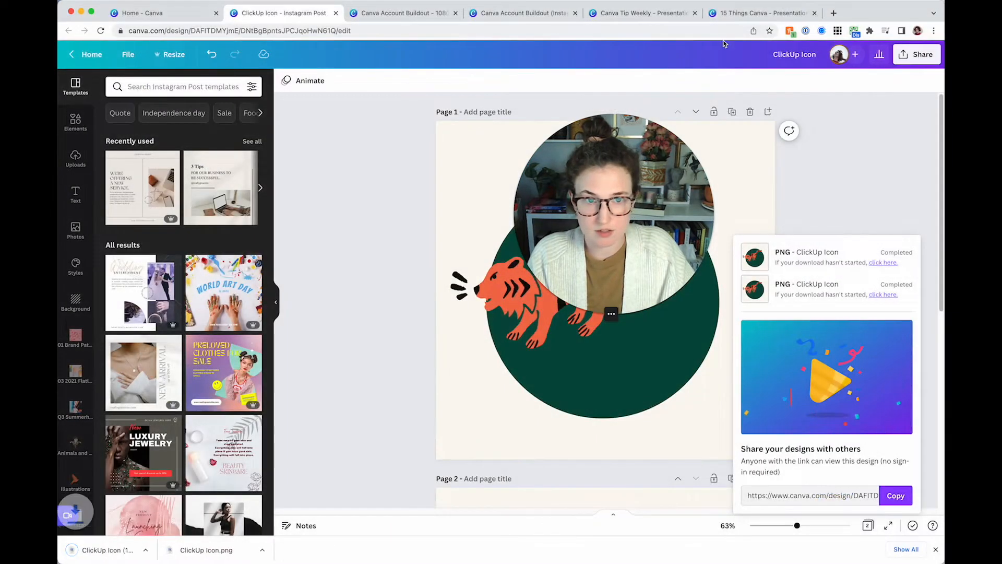
# Step: Return to the 15 Things Canva presentation and compare ClickUp Icon (1).png with ClickUp Icon.png in the Desktop folder
pyautogui.click(746, 12)
pyautogui.click(164, 549)
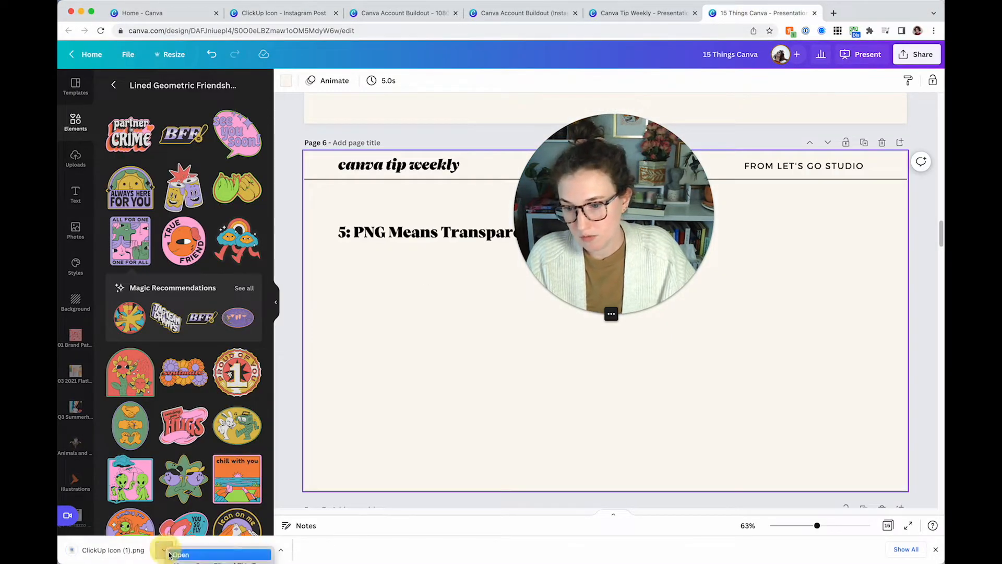
pyautogui.click(215, 557)
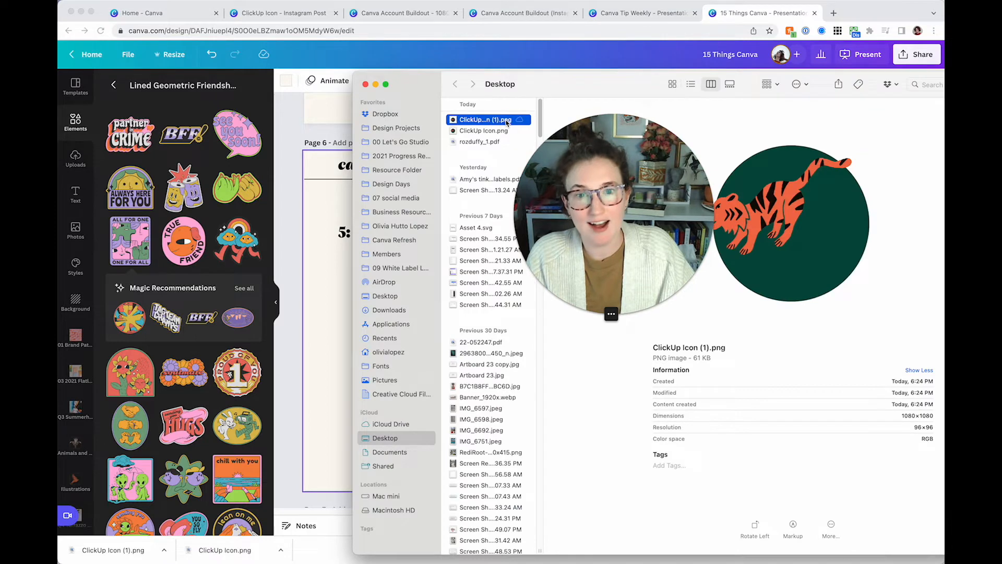
pyautogui.click(473, 131)
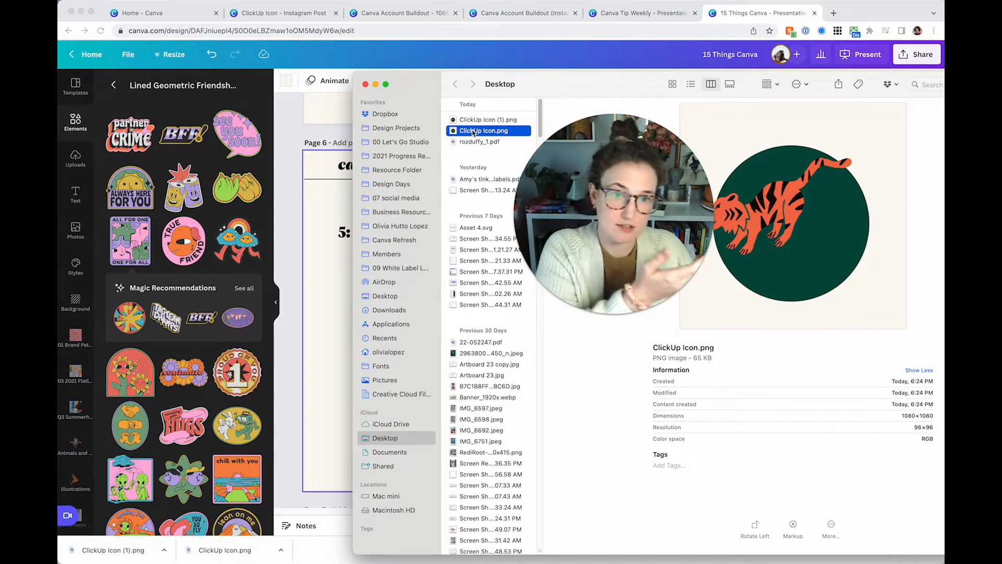
pyautogui.press('Up')
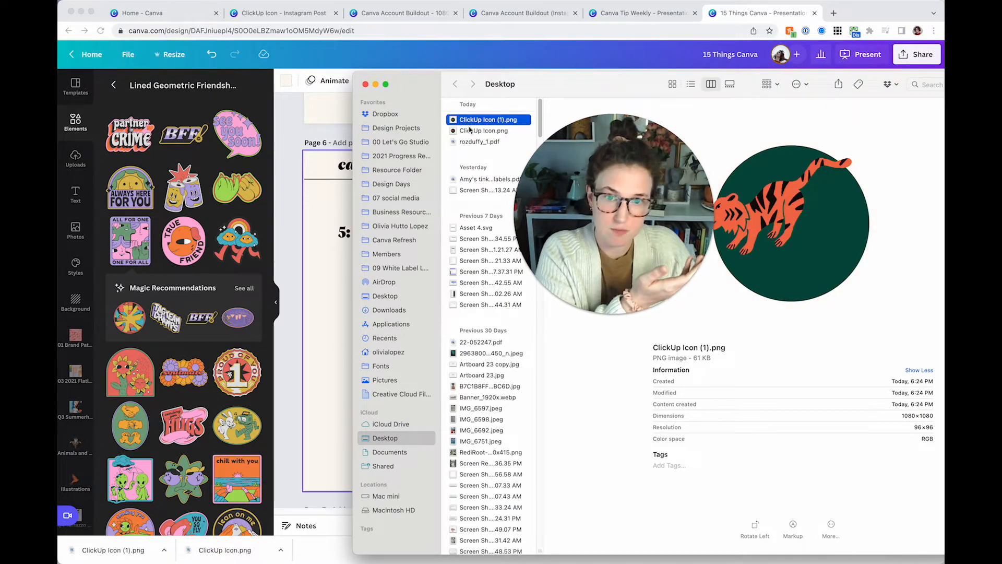
# Step: Add ClickUp Icon (1).png to page 6 and layer it over the uploaded "Your employees will follow suit" graphic
pyautogui.moveTo(467, 123); pyautogui.dragTo(416, 340)
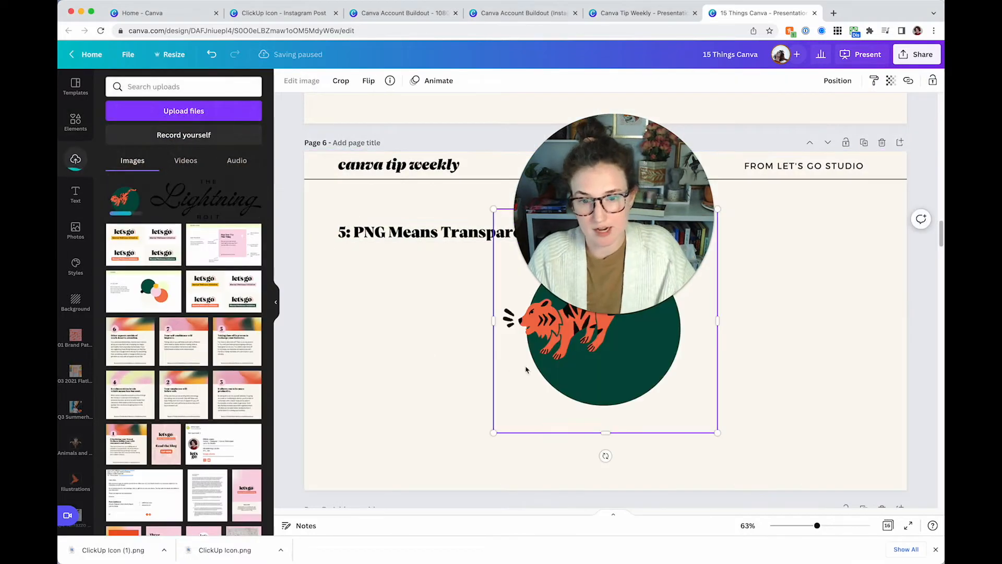
pyautogui.click(408, 399)
pyautogui.click(192, 403)
pyautogui.moveTo(595, 385); pyautogui.dragTo(483, 433)
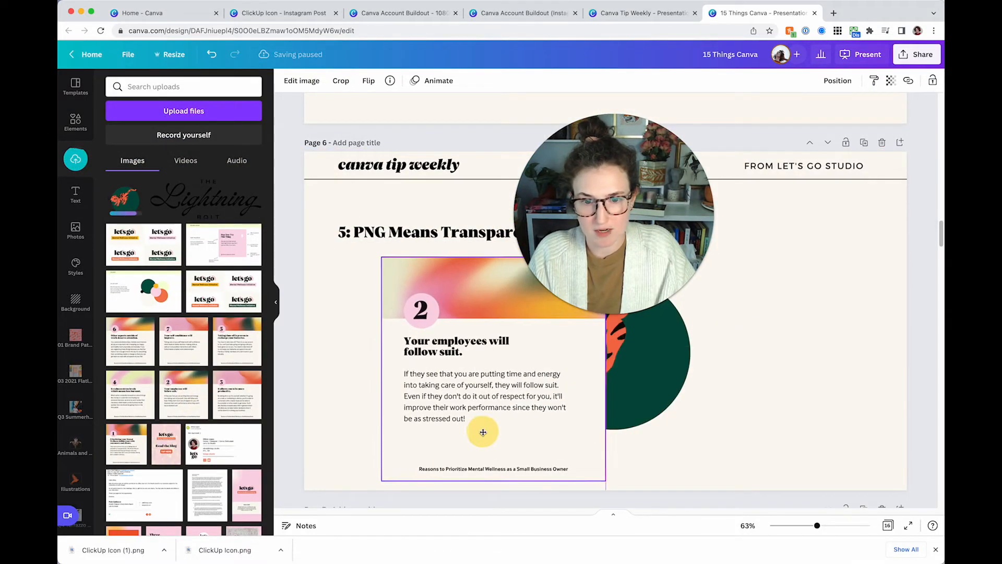
pyautogui.press('super+bracketleft')
pyautogui.moveTo(590, 386); pyautogui.dragTo(510, 418)
# Step: Delete the tiger icon and the "Your employees will follow suit" graphic from page 6
pyautogui.moveTo(364, 375); pyautogui.dragTo(544, 445)
pyautogui.press('Delete')
pyautogui.moveTo(620, 264); pyautogui.dragTo(744, 245)
pyautogui.click(666, 354)
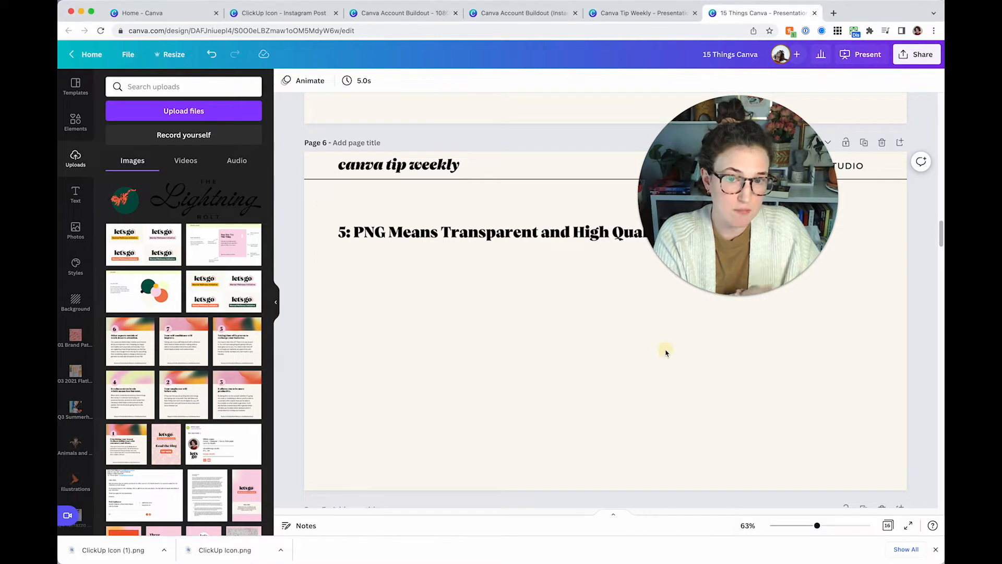
# Step: Go to page 7, "6: Use Your Folders (I mean it)"
pyautogui.scroll(-2, 665, 353)
pyautogui.scroll(-10, 665, 340)
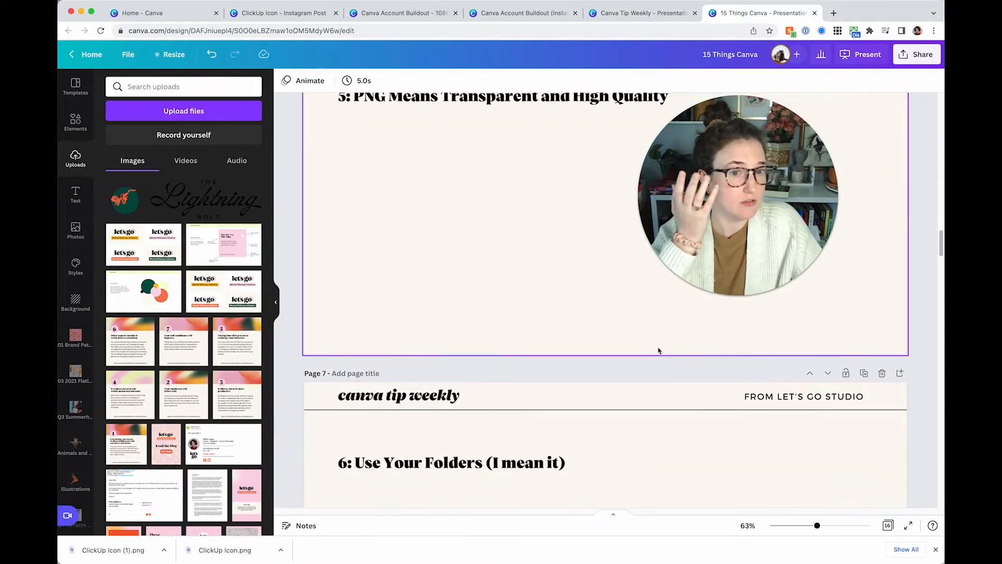
pyautogui.scroll(-1, 673, 315)
pyautogui.moveTo(742, 212); pyautogui.dragTo(457, 367)
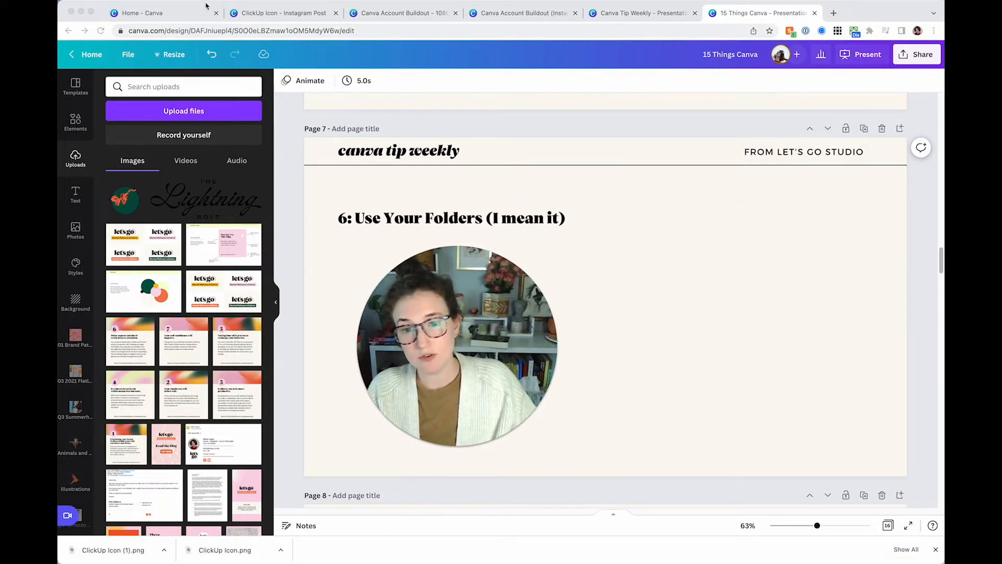
# Step: Switch to the Canva home tab and look over the folders and designs in the Let's Go Brand folder
pyautogui.click(172, 9)
pyautogui.moveTo(474, 358); pyautogui.dragTo(795, 219)
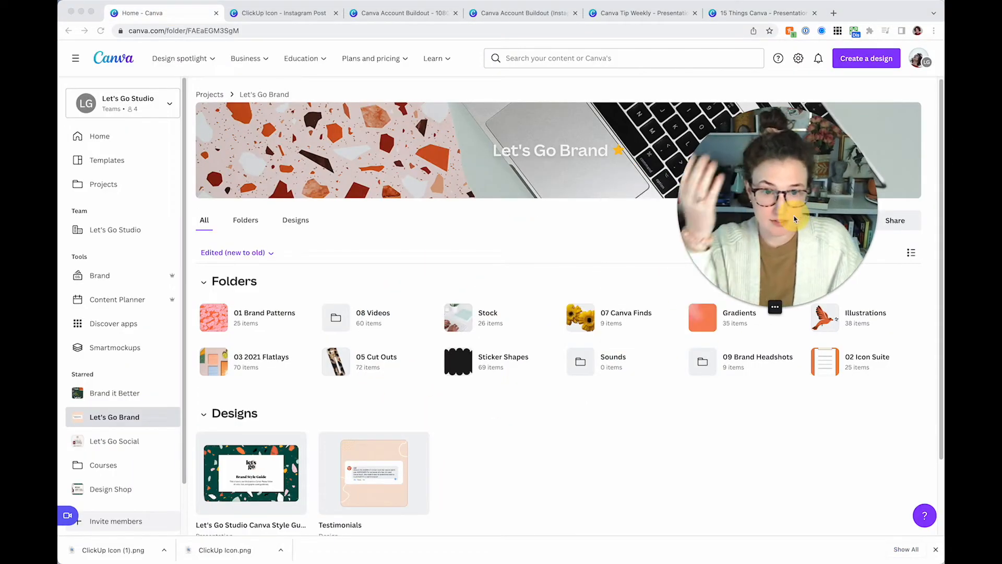
pyautogui.scroll(-3, 567, 216)
pyautogui.scroll(3, 566, 216)
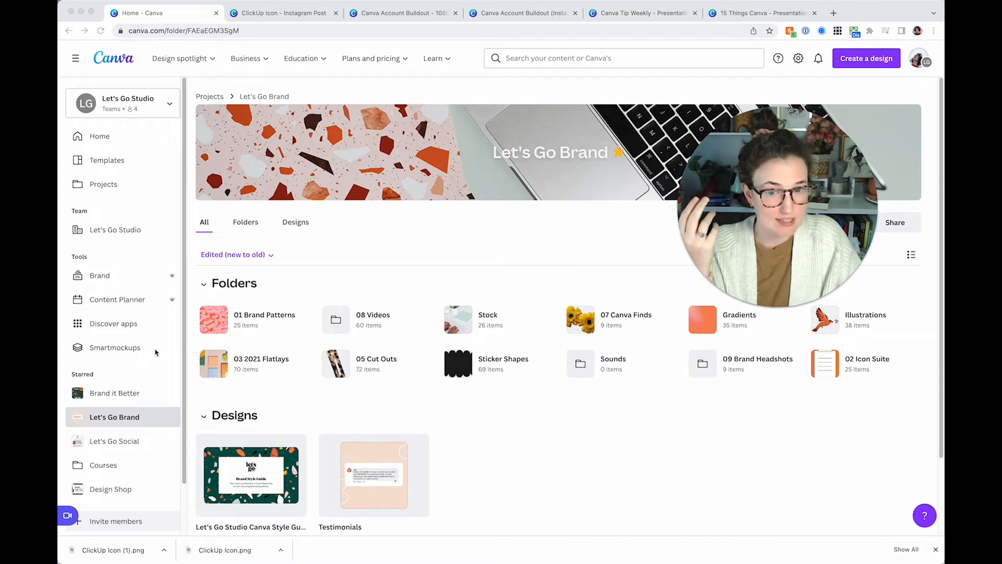
# Step: Sort the contents of the Let's Go Brand folder by Name (A-Z)
pyautogui.click(371, 258)
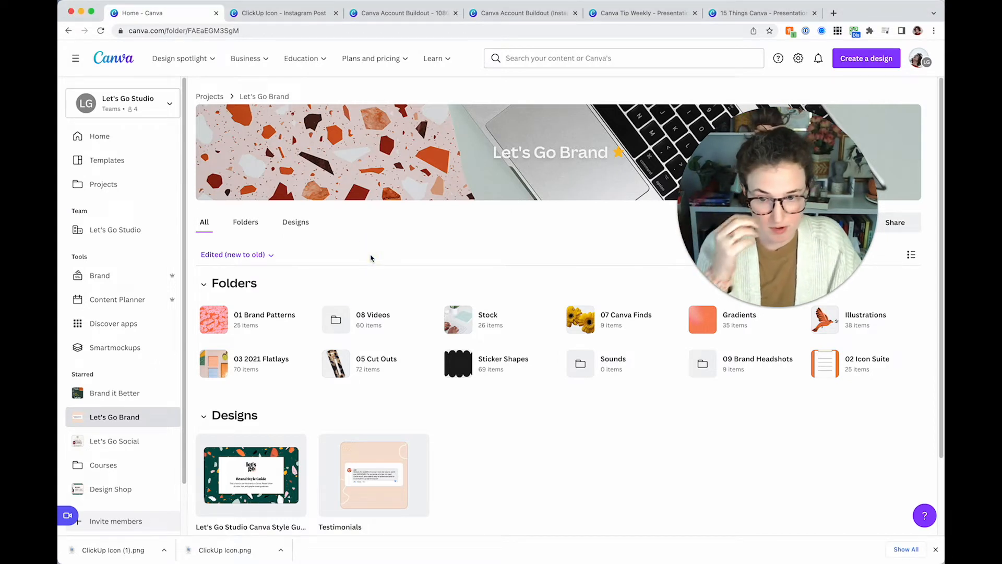
pyautogui.click(240, 263)
pyautogui.click(243, 312)
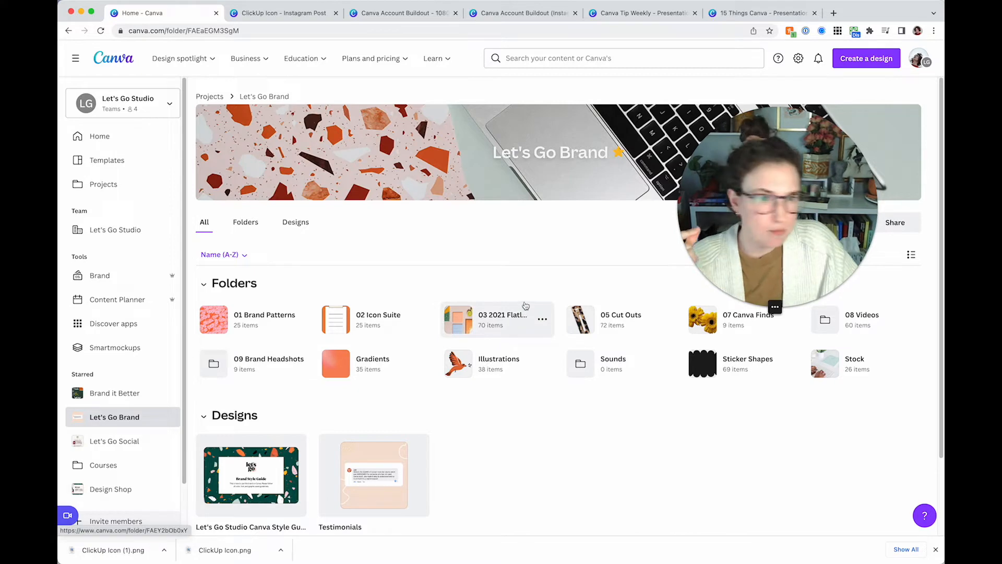
# Step: Look through the 01 Brand Patterns, 02 Icon Suite and 03 2021 Flatlays folders inside Let's Go Brand
pyautogui.click(286, 331)
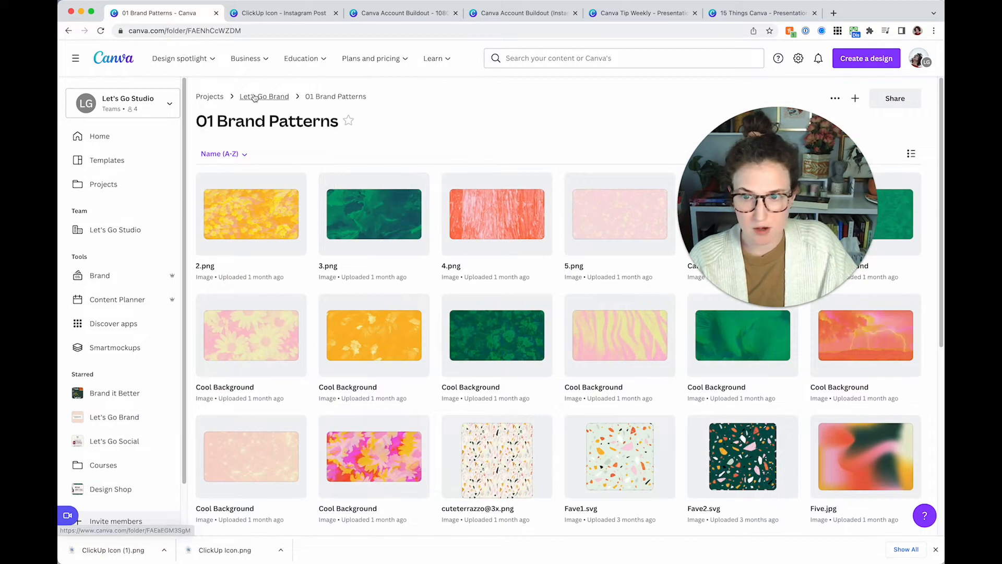
pyautogui.click(254, 98)
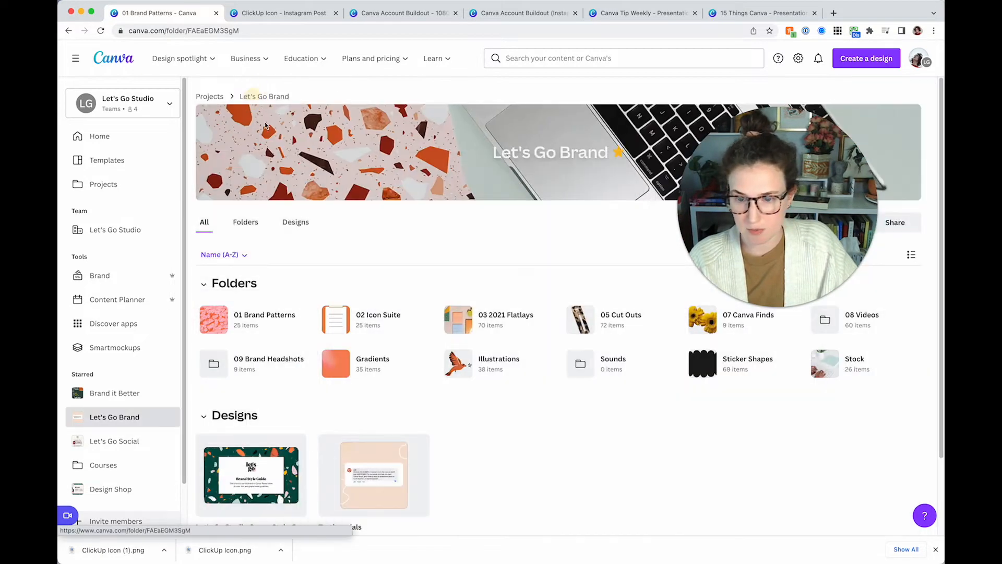
pyautogui.click(381, 323)
pyautogui.click(263, 93)
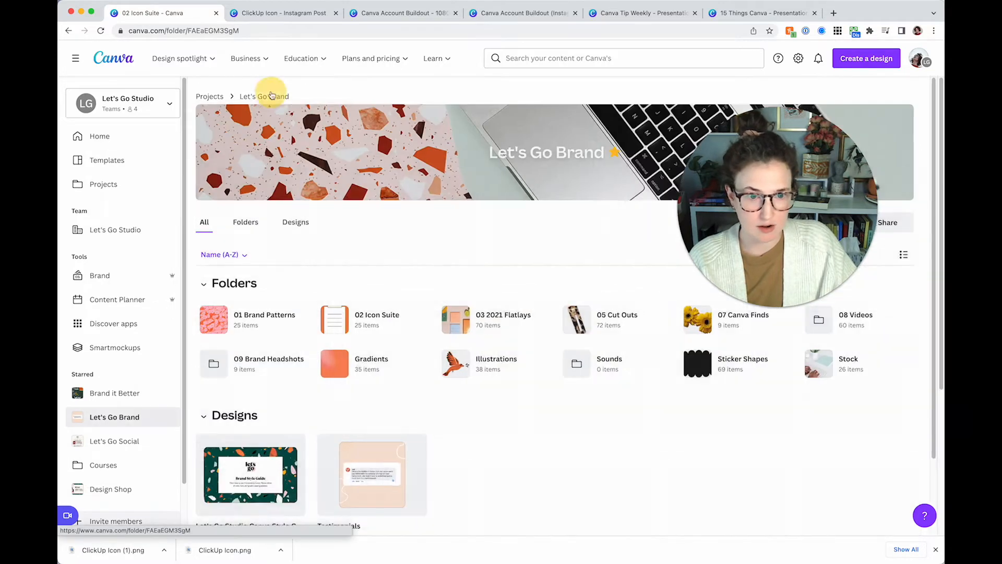
pyautogui.click(475, 316)
pyautogui.scroll(-5, 476, 313)
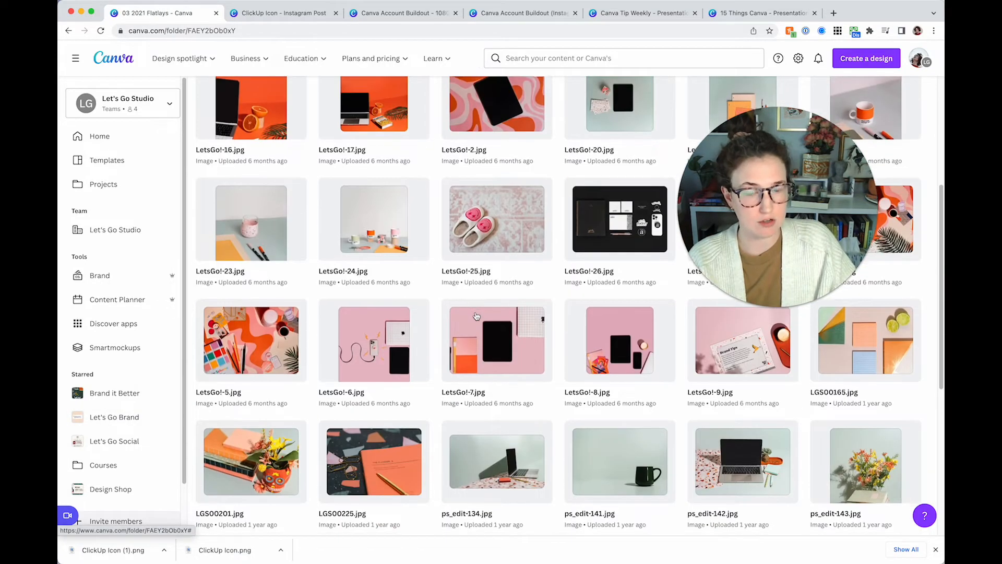
pyautogui.scroll(4, 476, 312)
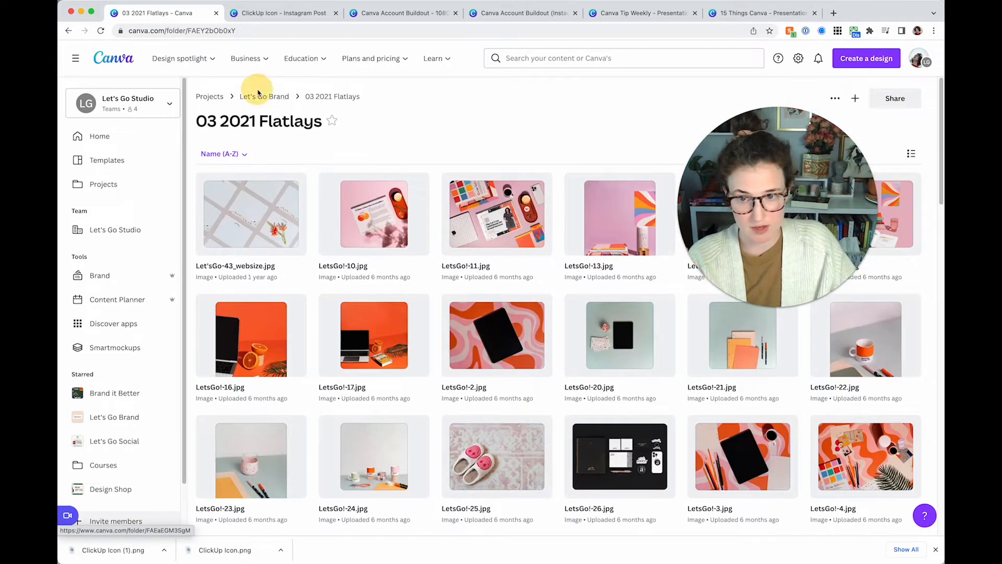
# Step: Go back to the Let's Go Brand folder, then switch to the 15 Things Canva presentation at page 8, "7: The Paintbrush tool"
pyautogui.click(258, 93)
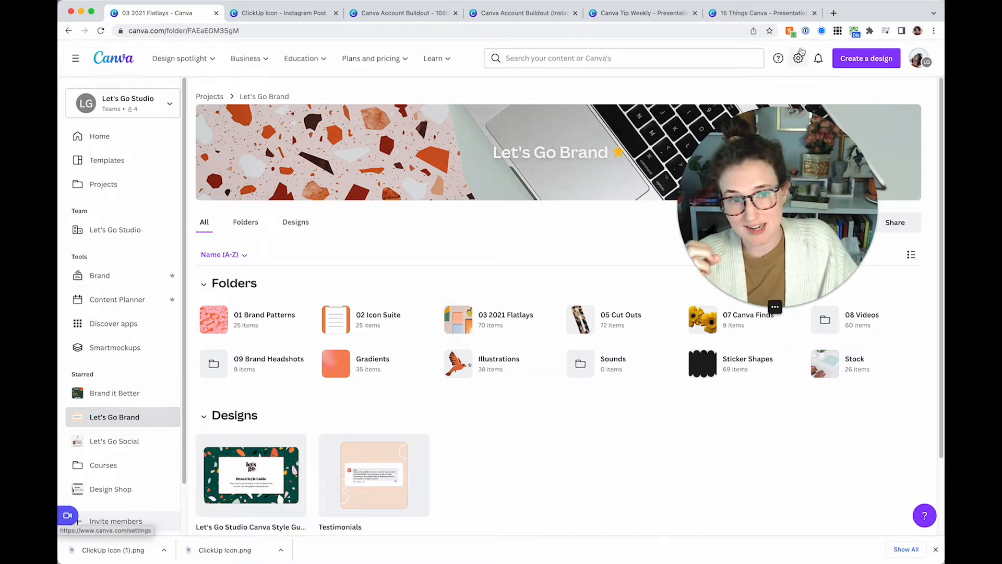
pyautogui.click(757, 13)
pyautogui.scroll(-2, 534, 354)
pyautogui.scroll(-5, 535, 356)
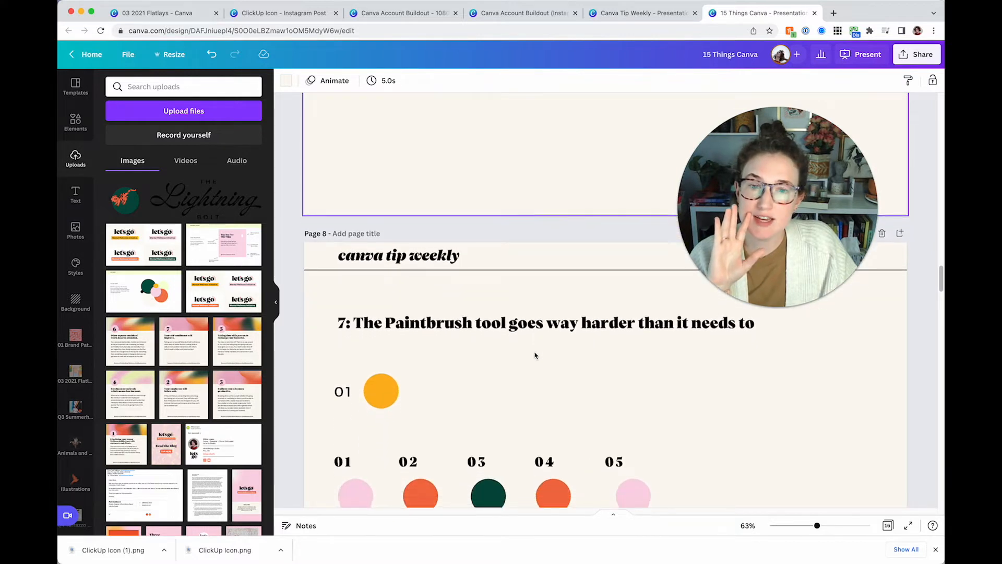
pyautogui.scroll(-1, 534, 354)
pyautogui.moveTo(749, 226); pyautogui.dragTo(218, 209)
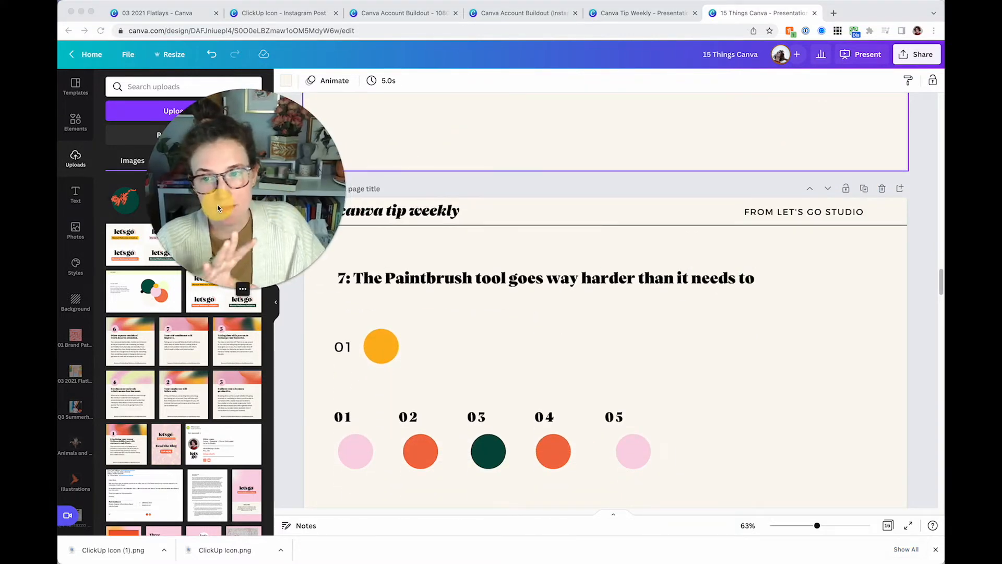
pyautogui.scroll(-1, 537, 337)
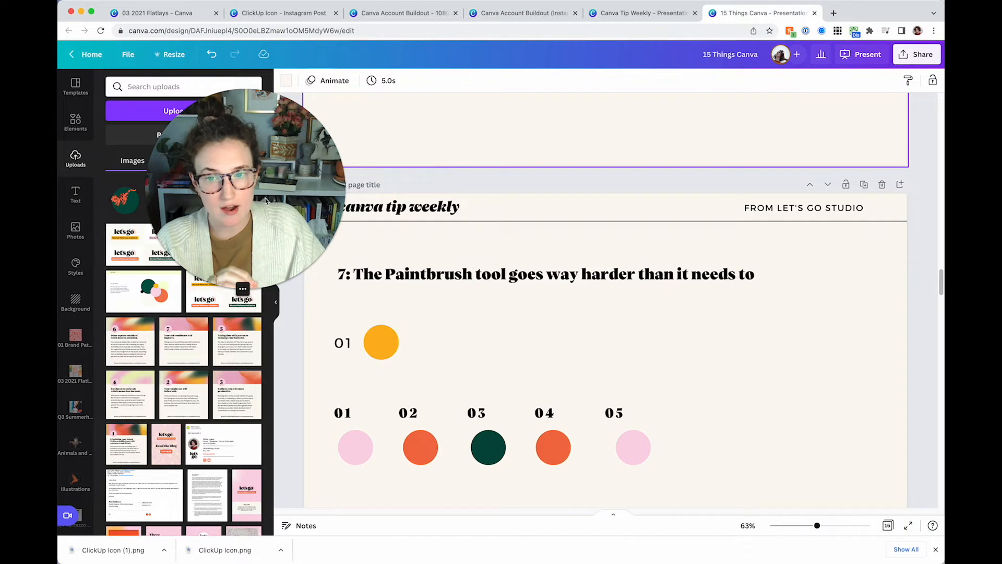
pyautogui.moveTo(265, 201); pyautogui.dragTo(238, 193)
pyautogui.click(421, 338)
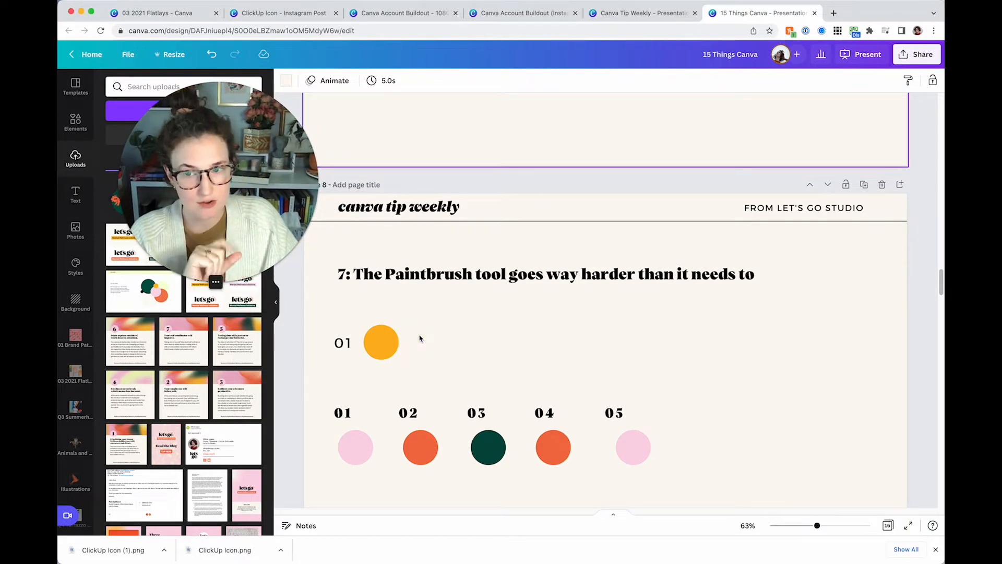
pyautogui.scroll(-1, 421, 338)
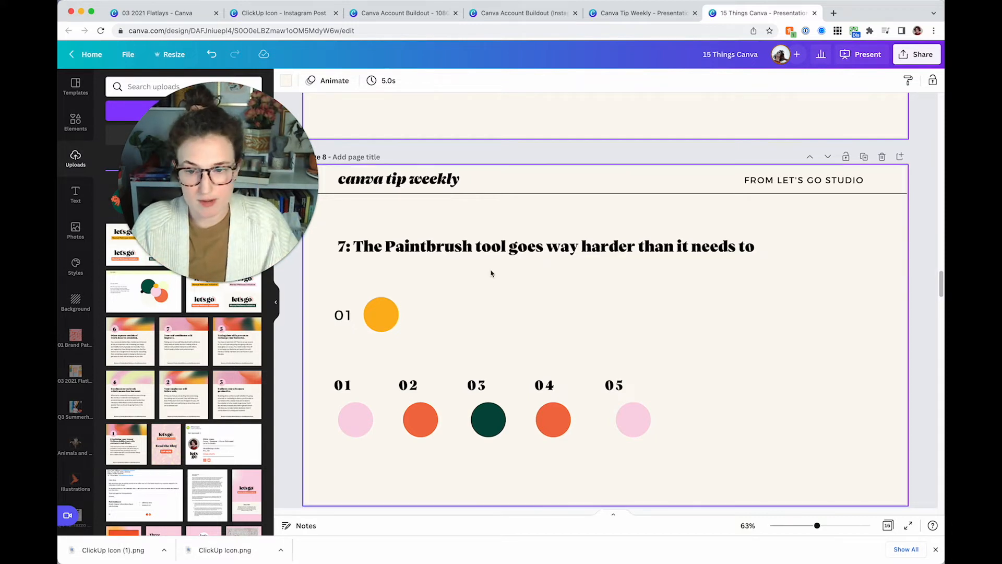
# Step: Duplicate the 01 label beside the yellow circle into the empty area and copy the page heading's style onto the duplicate
pyautogui.moveTo(343, 315); pyautogui.dragTo(649, 309)
pyautogui.click(596, 252)
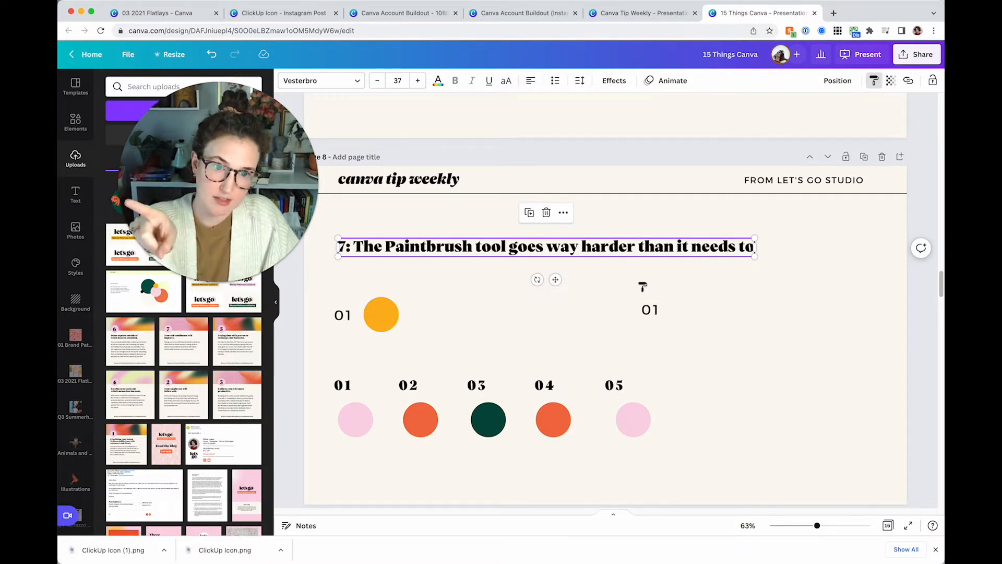
pyautogui.click(651, 311)
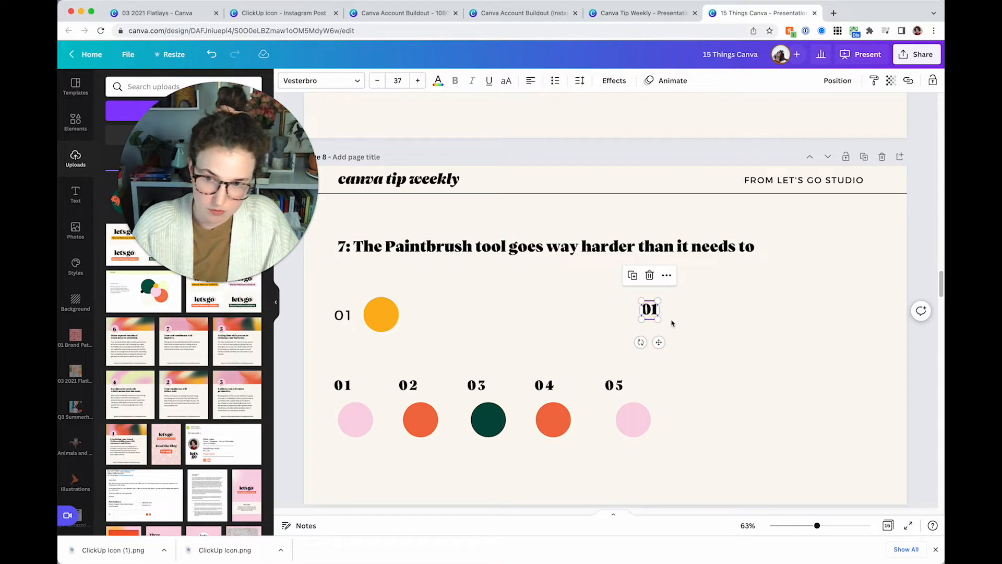
# Step: Delete the restyled duplicate of the 01 label
pyautogui.moveTo(683, 337); pyautogui.dragTo(627, 297)
pyautogui.press('Delete')
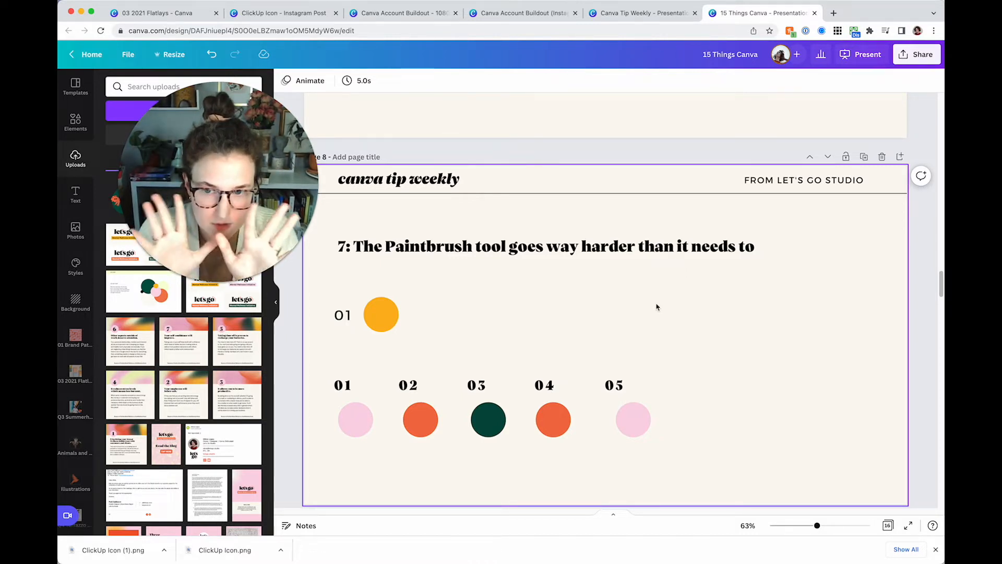
# Step: Copy the combined style of the upper 01 label and yellow circle onto the row of labels 01 to 05 and their circles
pyautogui.moveTo(478, 343); pyautogui.dragTo(324, 280)
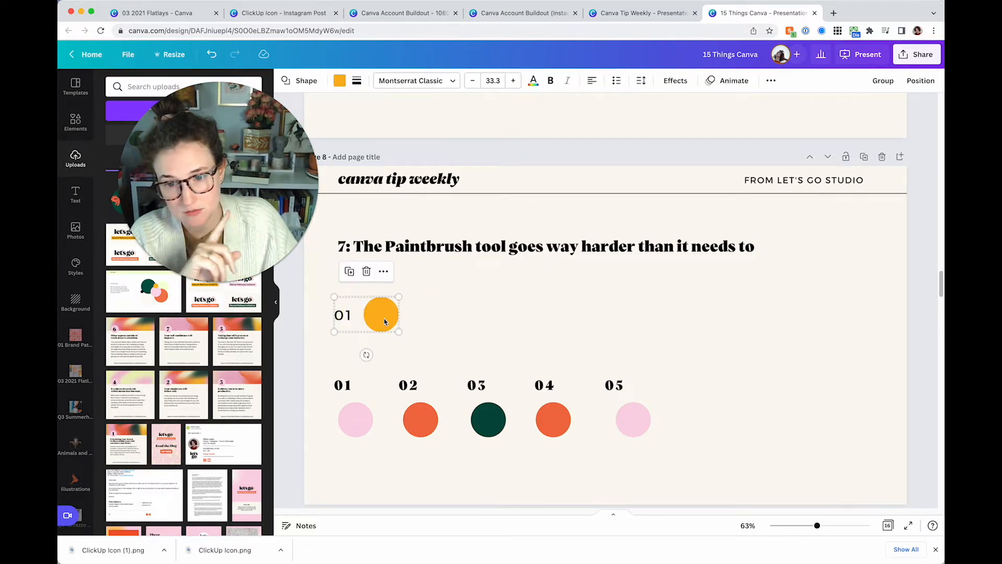
pyautogui.click(771, 80)
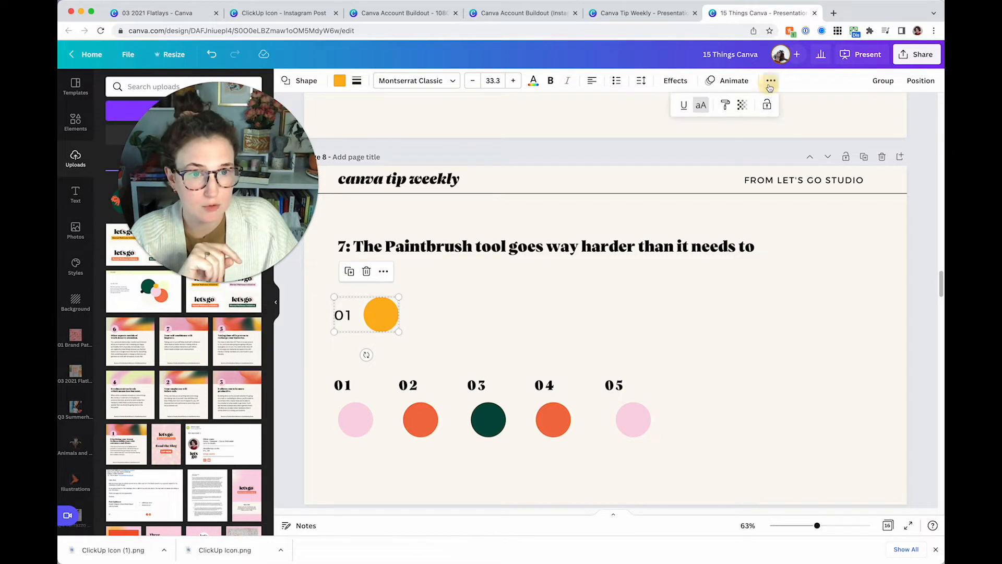
pyautogui.click(726, 108)
pyautogui.moveTo(707, 459)
pyautogui.mouseDown()
pyautogui.moveTo(656, 436)
pyautogui.moveTo(336, 385)
pyautogui.moveTo(313, 360)
pyautogui.mouseUp()
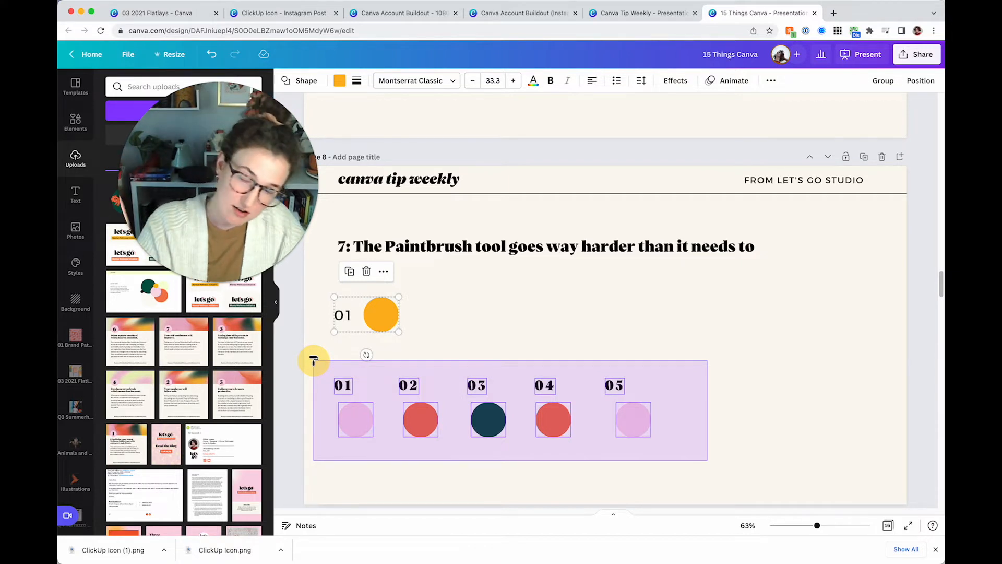
pyautogui.moveTo(313, 360); pyautogui.dragTo(314, 359)
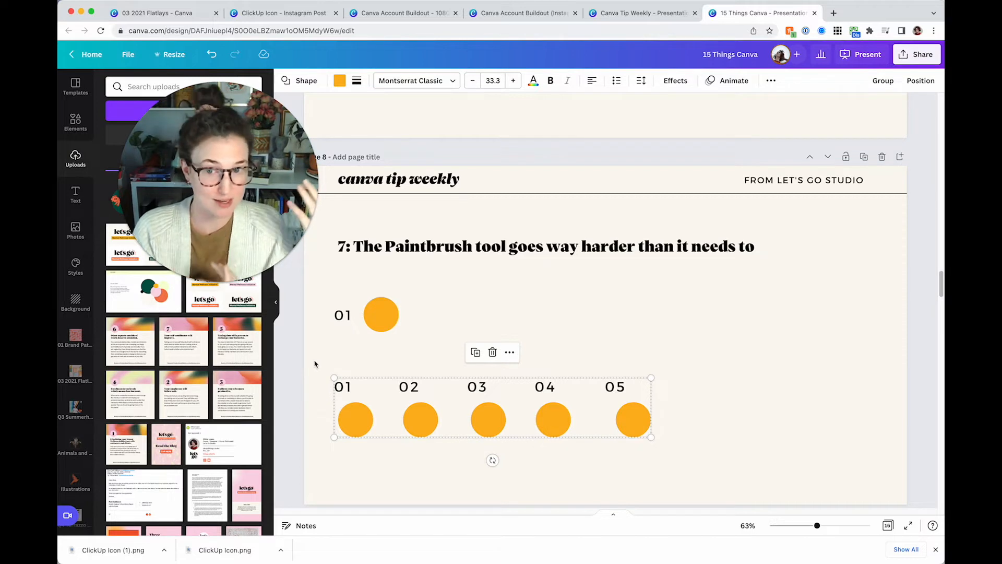
pyautogui.click(452, 282)
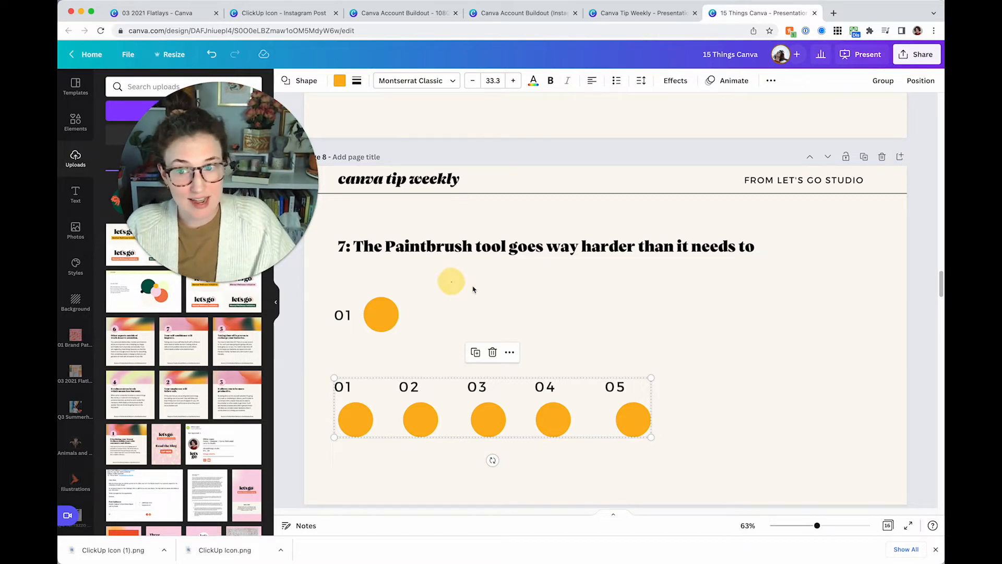
pyautogui.click(503, 290)
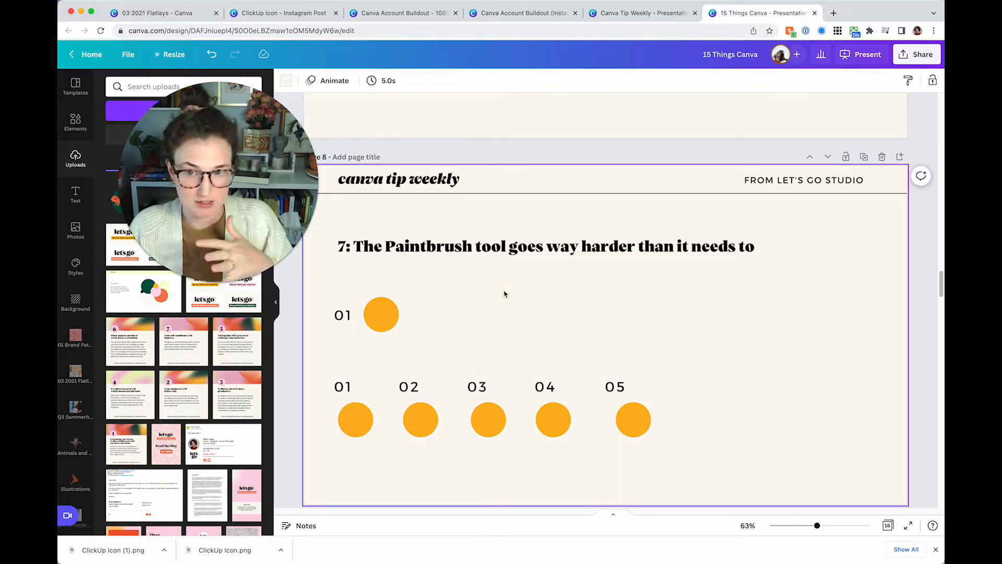
# Step: Undo the style copied onto the row of labels and circles
pyautogui.click(504, 294)
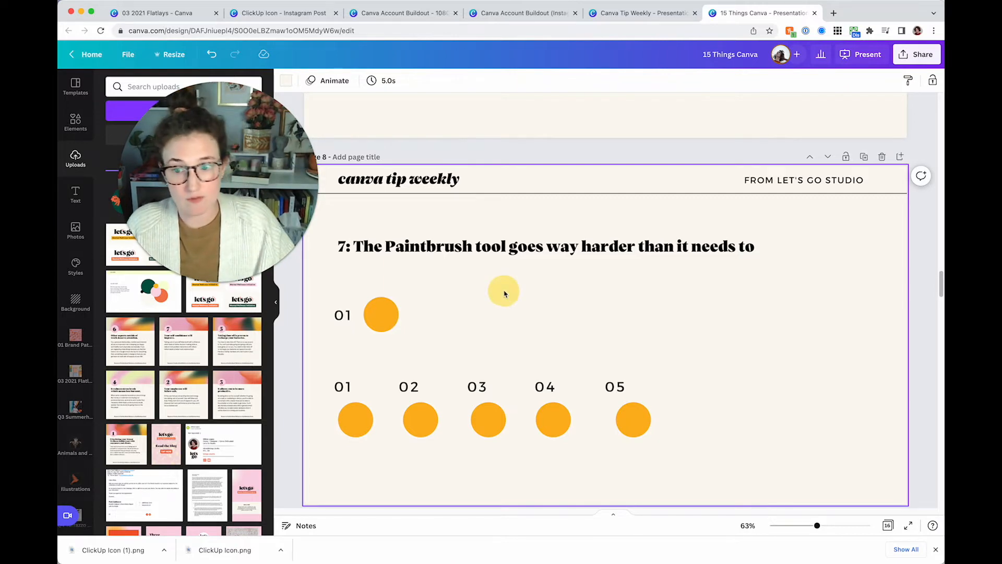
pyautogui.hotkey('ctrl', 'z')
pyautogui.click(505, 295)
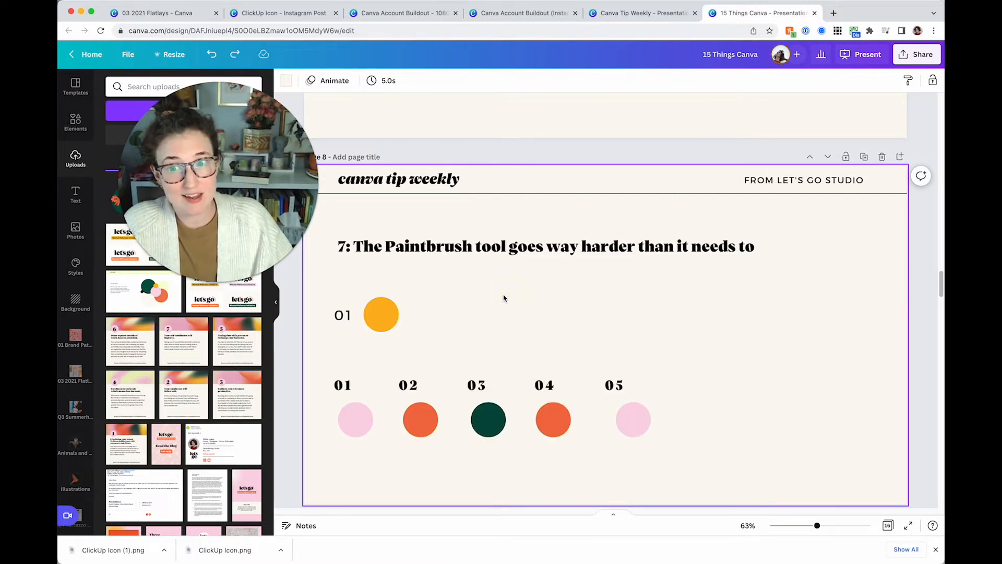
pyautogui.scroll(-6, 504, 298)
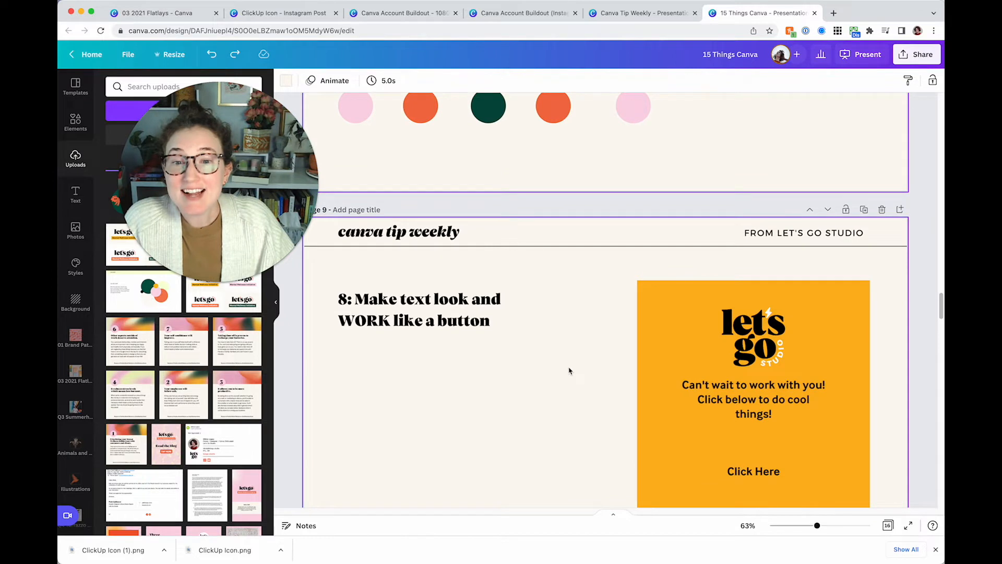
pyautogui.scroll(-2, 569, 370)
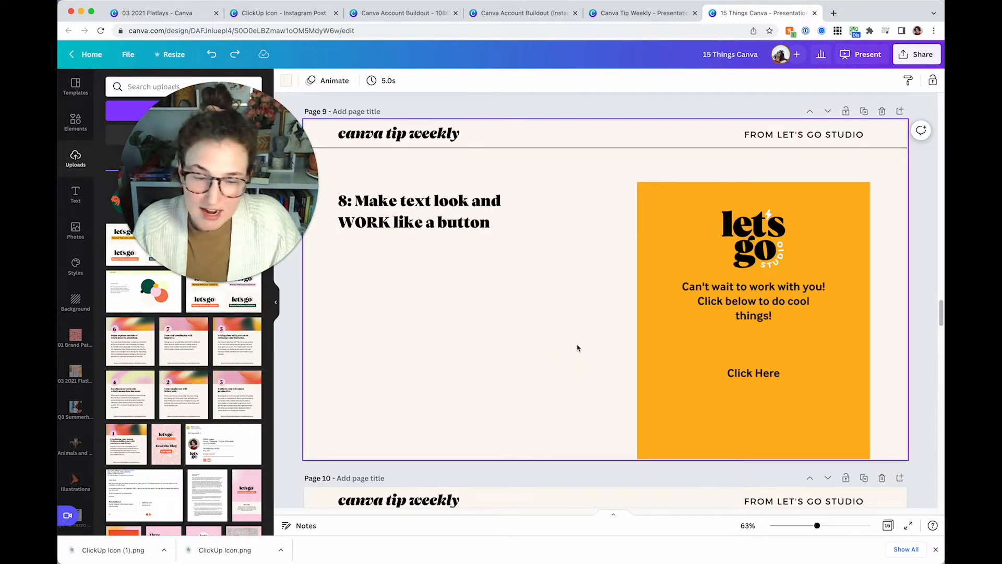
pyautogui.scroll(-1, 574, 339)
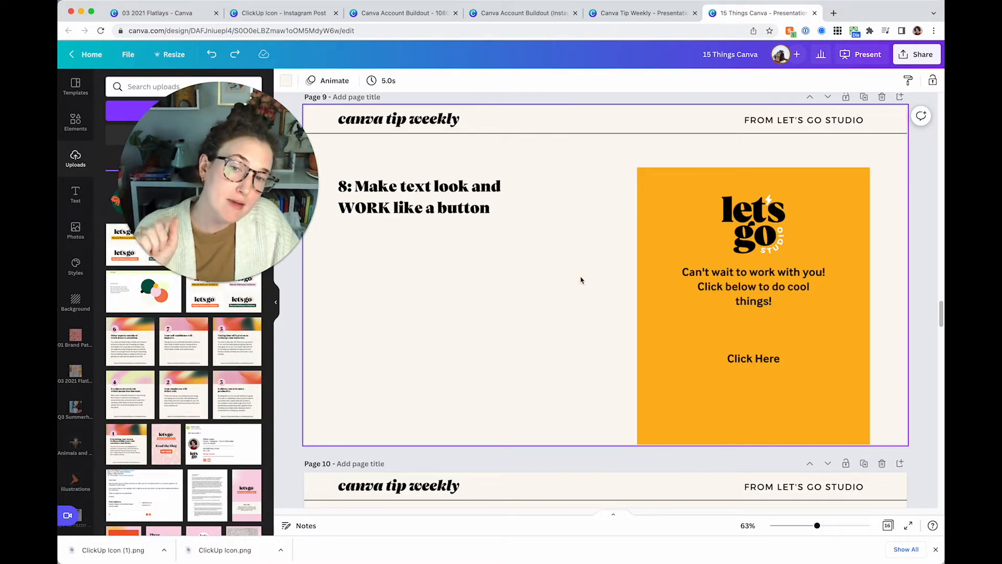
pyautogui.click(762, 365)
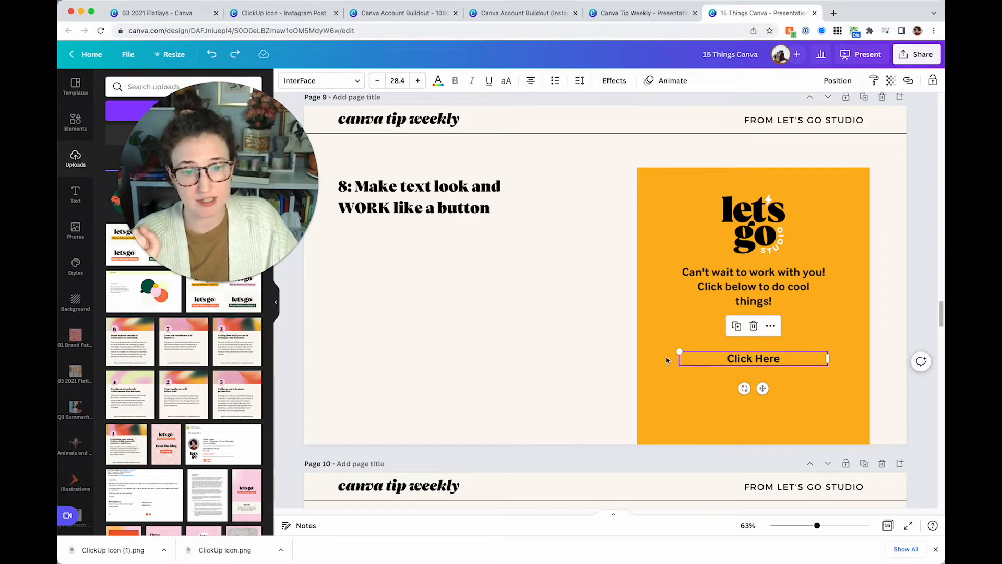
pyautogui.click(908, 81)
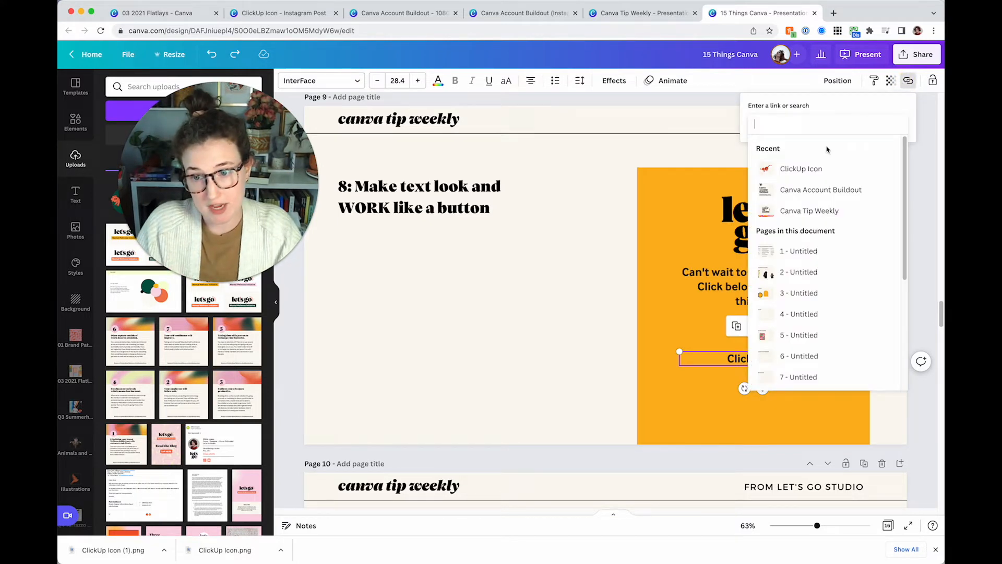
pyautogui.write('www.let')
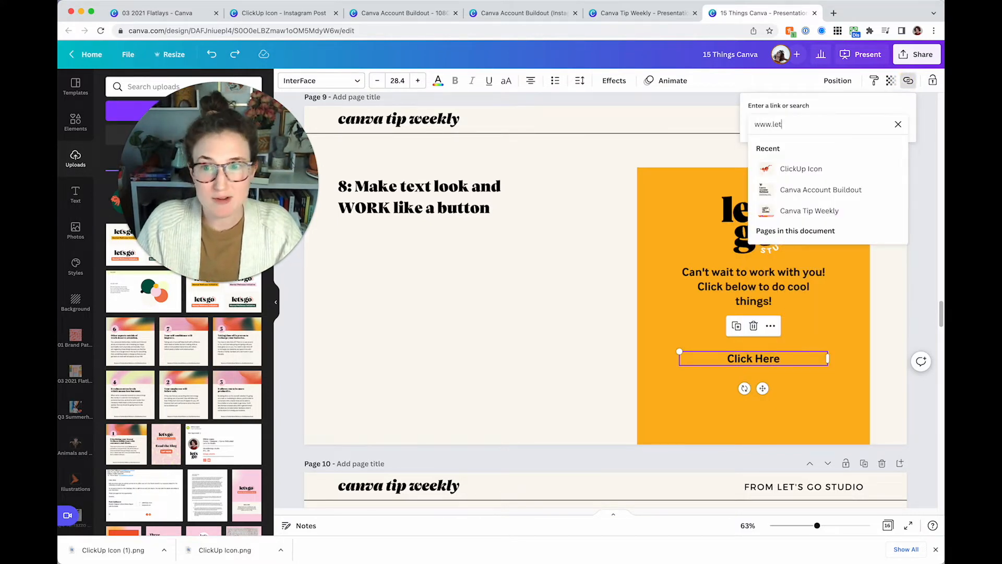
pyautogui.write('sgo.std')
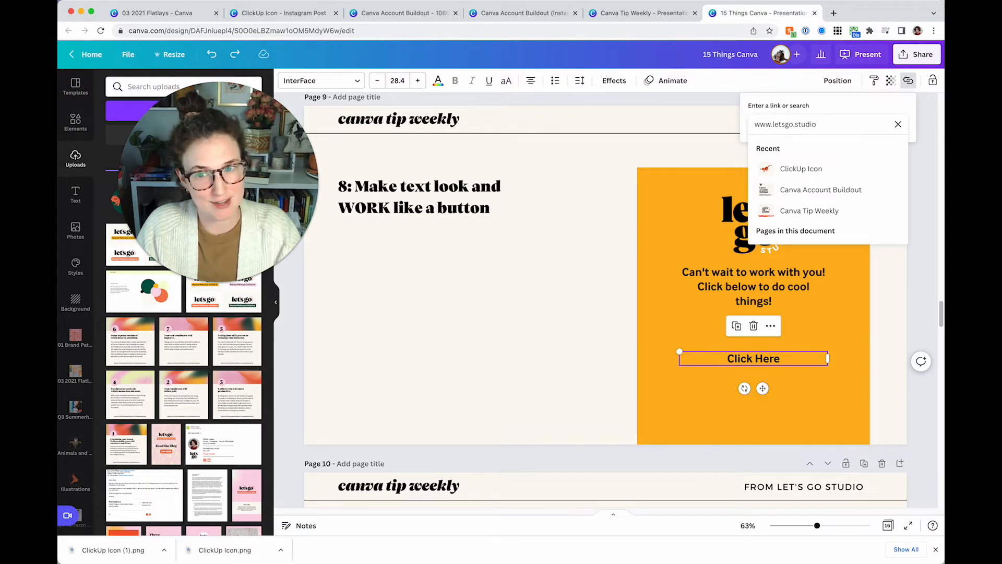
pyautogui.press('Return')
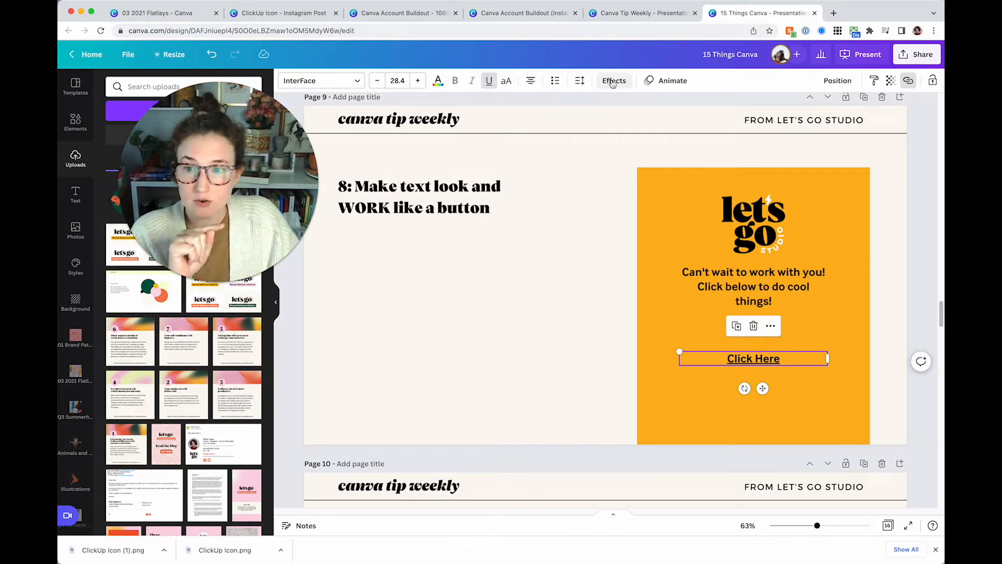
# Step: Apply the Background text effect to "Click Here" and colour it with the orange-red from the Yeah Let's Go palette
pyautogui.click(613, 82)
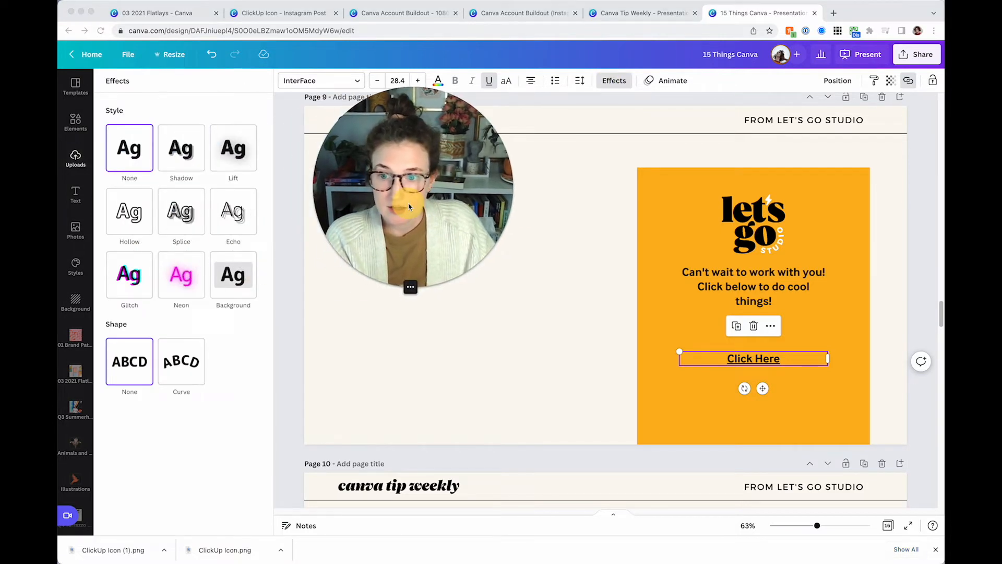
pyautogui.click(231, 275)
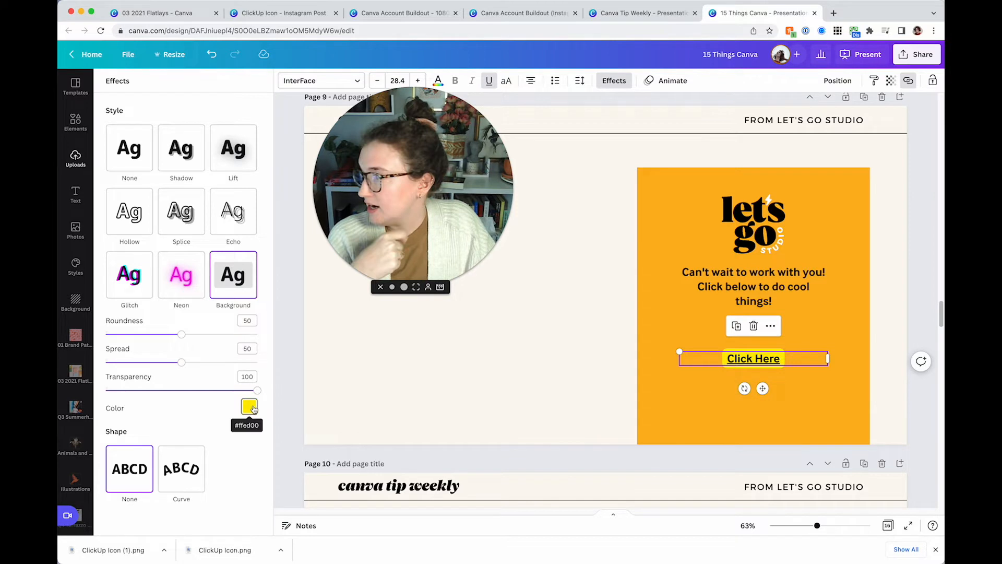
pyautogui.click(255, 406)
pyautogui.click(213, 352)
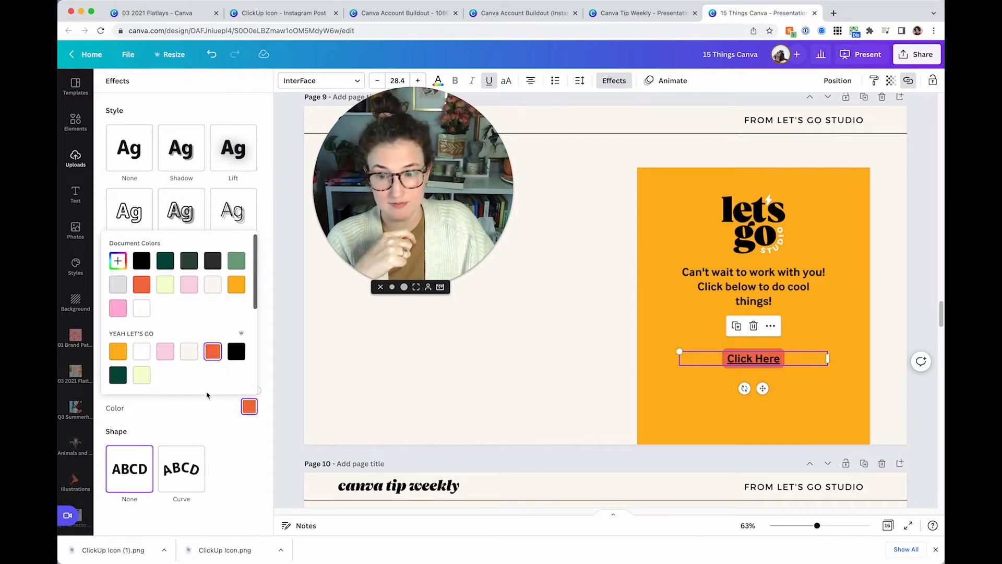
pyautogui.click(232, 420)
# Step: Set the "Click Here" background effect's roundness, spread and transparency to 100 each and deselect the text
pyautogui.moveTo(181, 334); pyautogui.dragTo(258, 334)
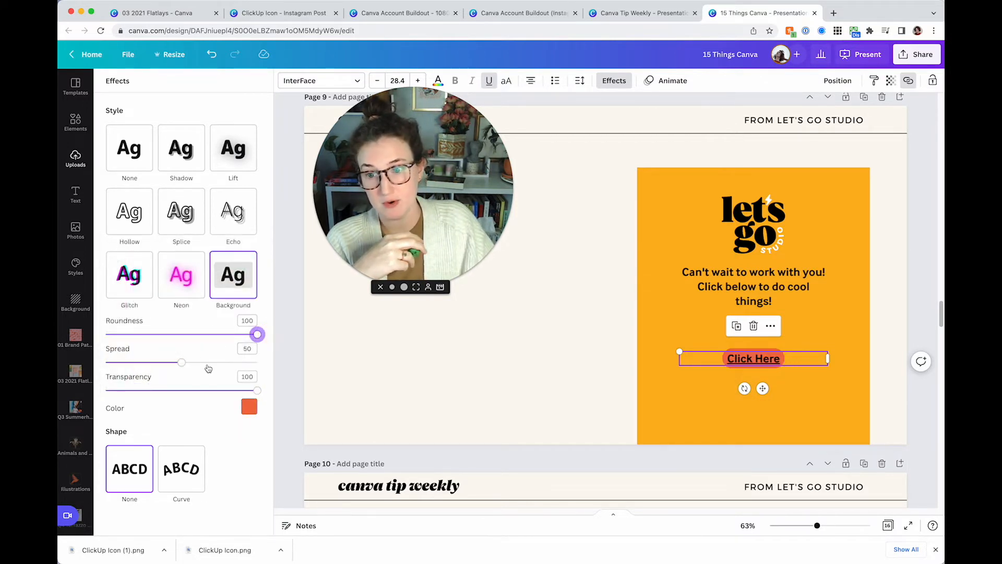
pyautogui.moveTo(181, 362); pyautogui.dragTo(258, 362)
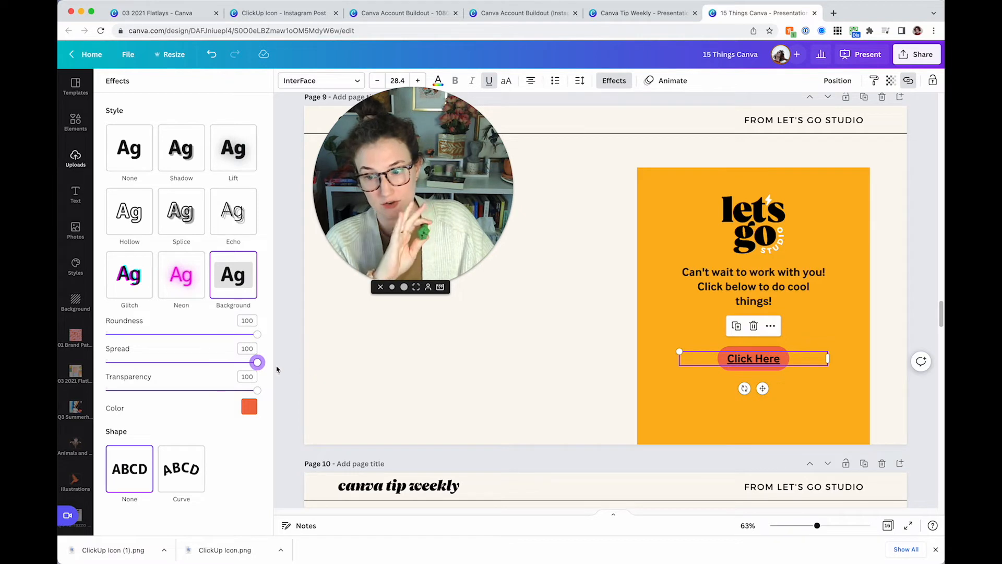
pyautogui.moveTo(208, 390); pyautogui.dragTo(310, 392)
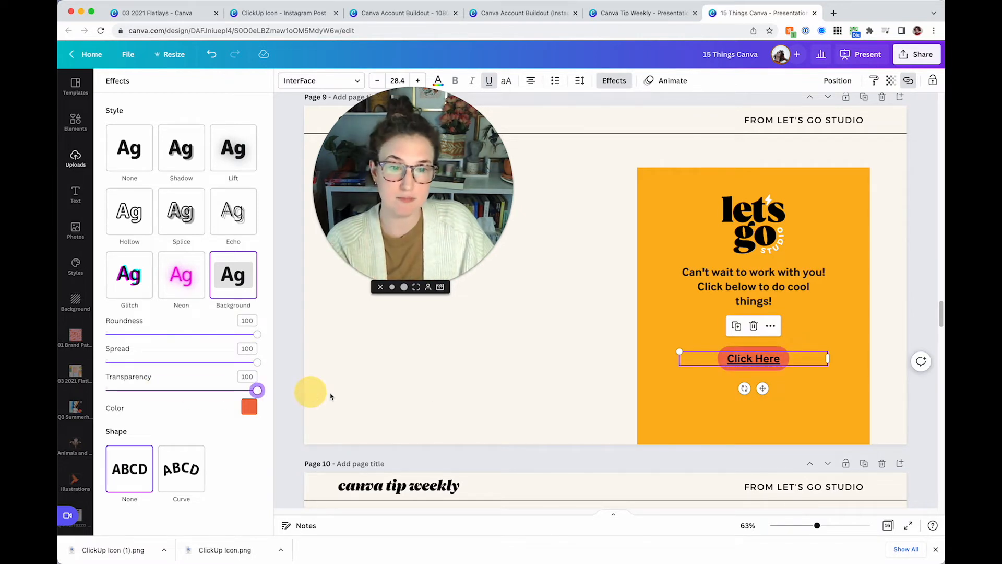
pyautogui.click(439, 395)
pyautogui.click(439, 395)
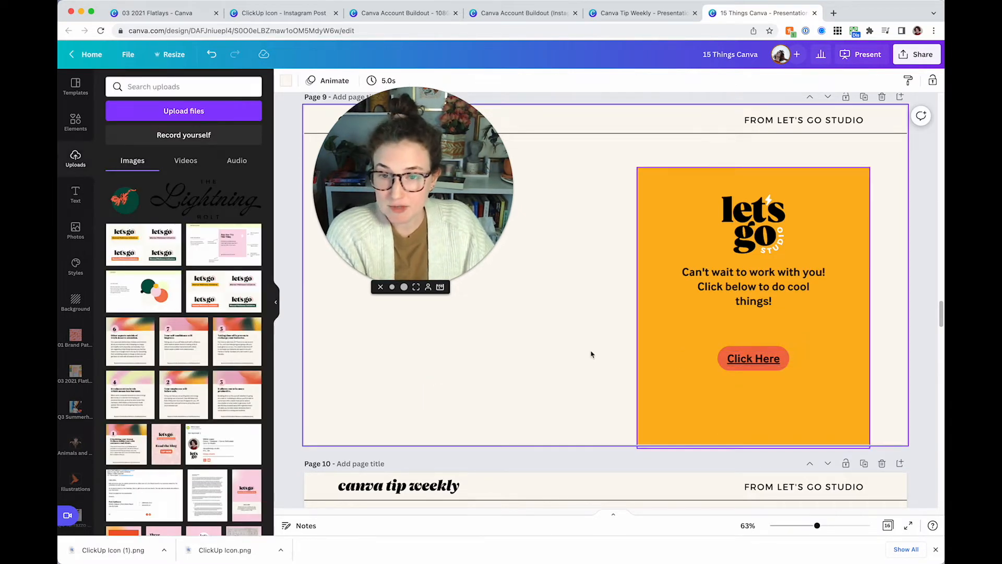
# Step: Insert a plain three-column, four-row table on page 10 and place it under the "You can make tables!" heading
pyautogui.moveTo(449, 254); pyautogui.dragTo(604, 373)
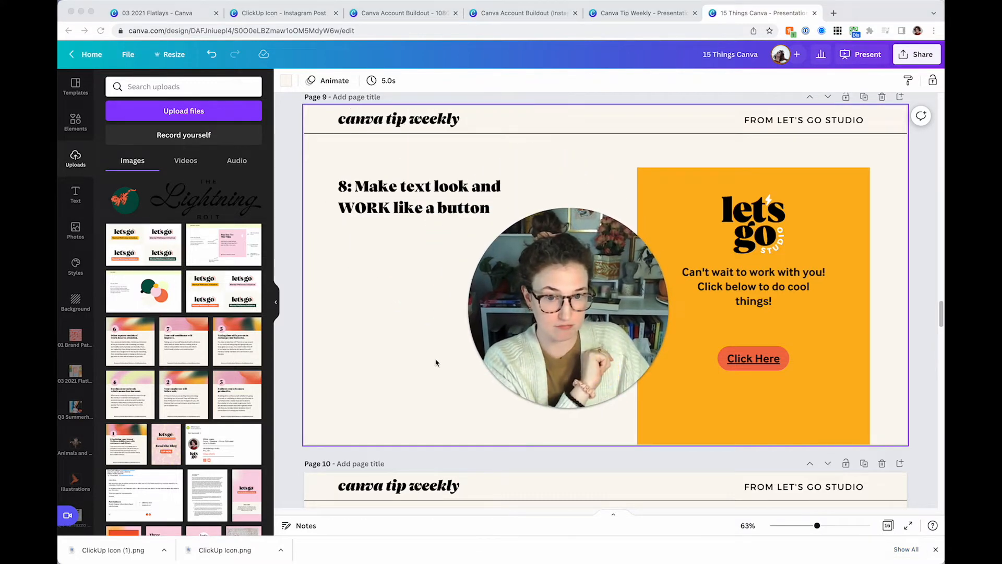
pyautogui.scroll(-2, 437, 362)
pyautogui.scroll(-5, 436, 363)
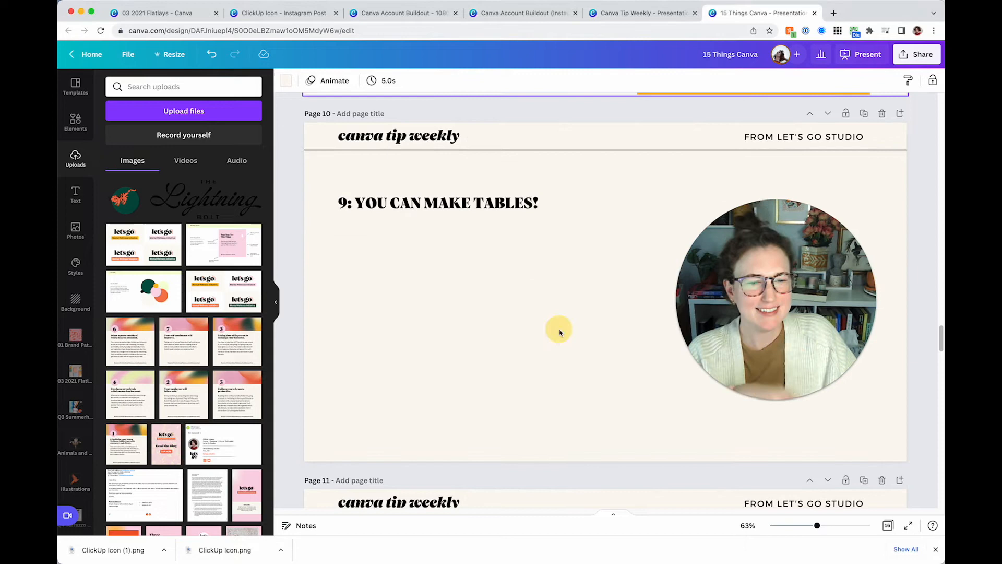
pyautogui.click(75, 121)
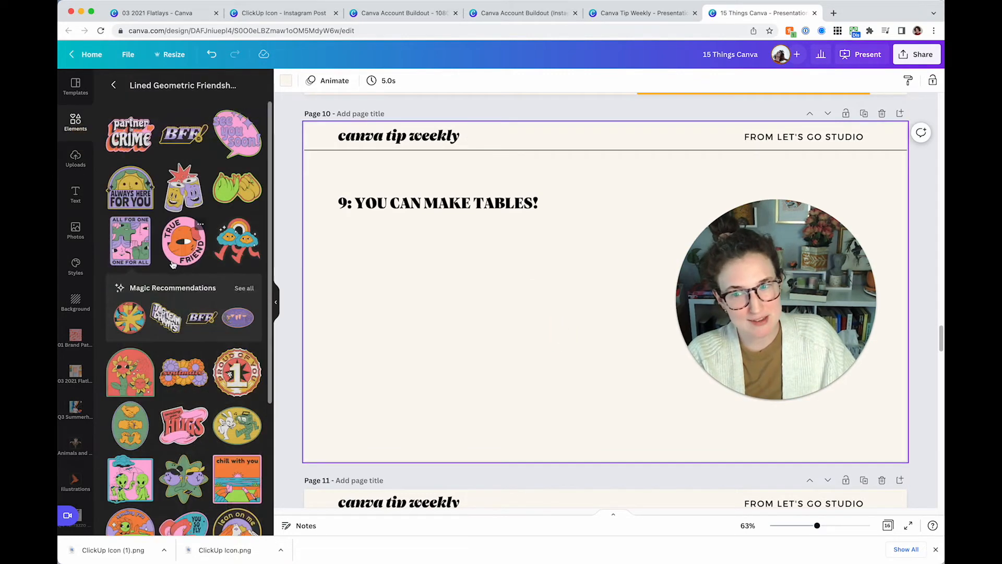
pyautogui.click(113, 85)
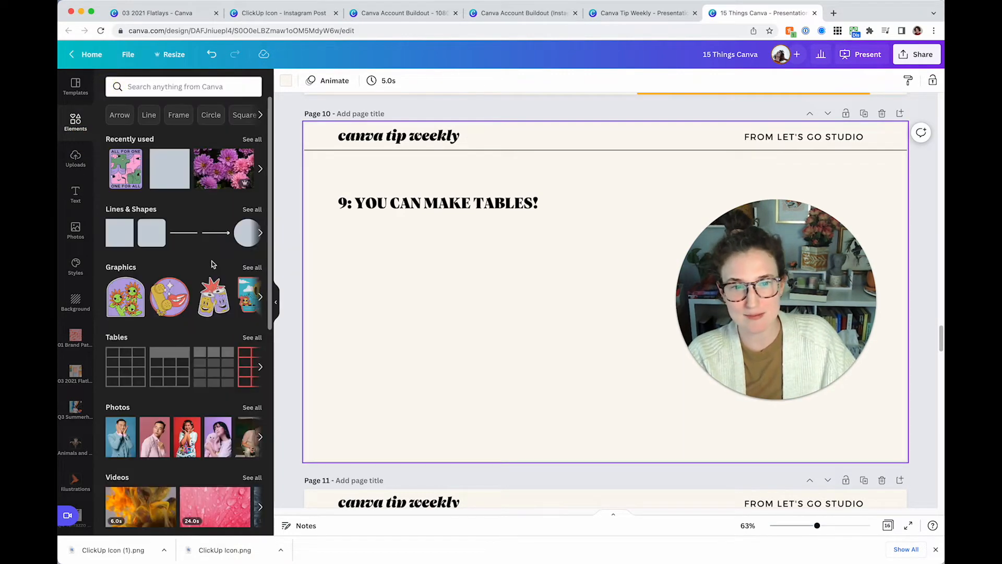
pyautogui.click(115, 368)
pyautogui.moveTo(531, 275); pyautogui.dragTo(386, 283)
pyautogui.click(375, 259)
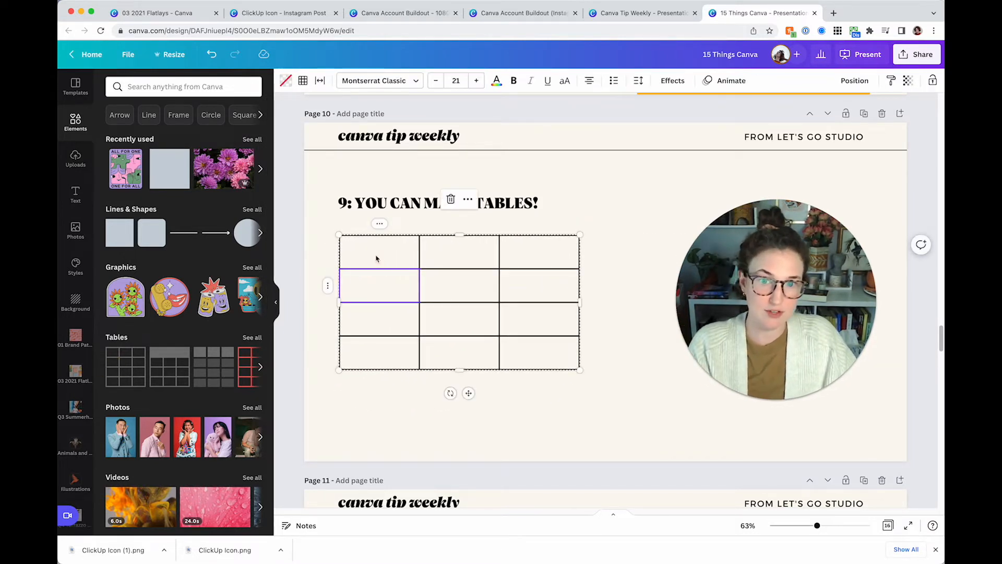
# Step: Enter "Web Designers You Love" and "Why?" in the first two cells of the table's header row
pyautogui.click(373, 256)
pyautogui.write('Platforms')
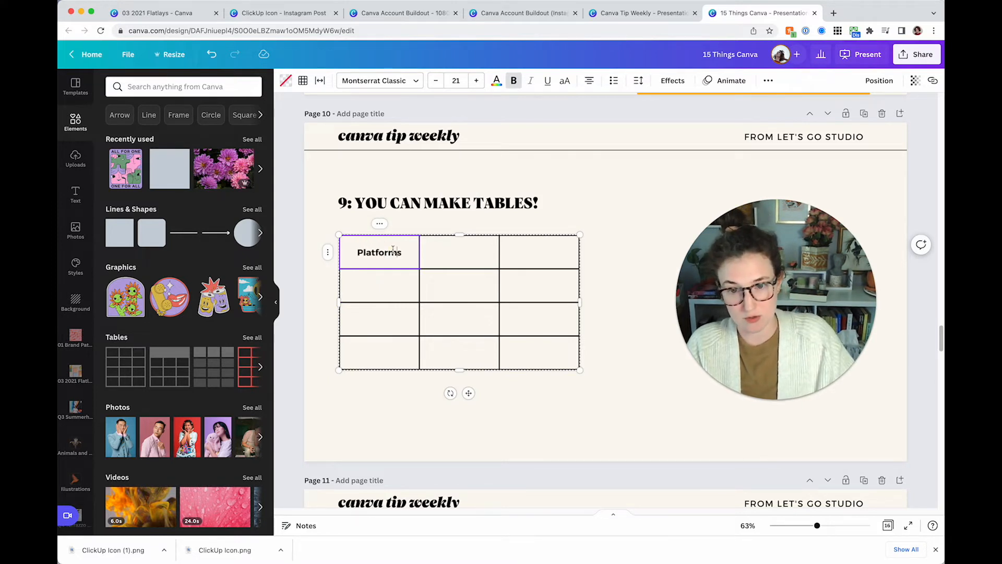
pyautogui.doubleClick(392, 252)
pyautogui.write('Web Design')
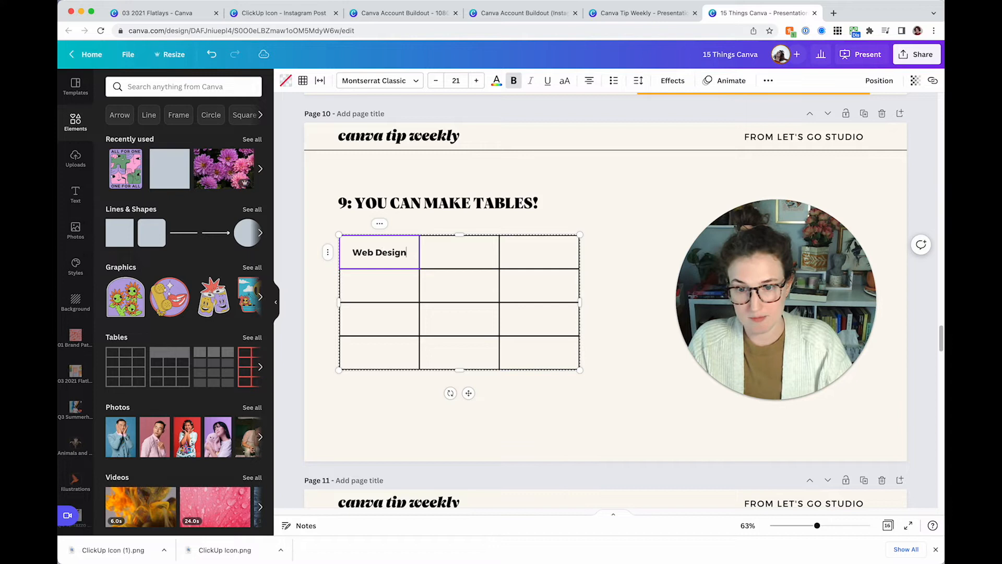
pyautogui.write('ers You Lve')
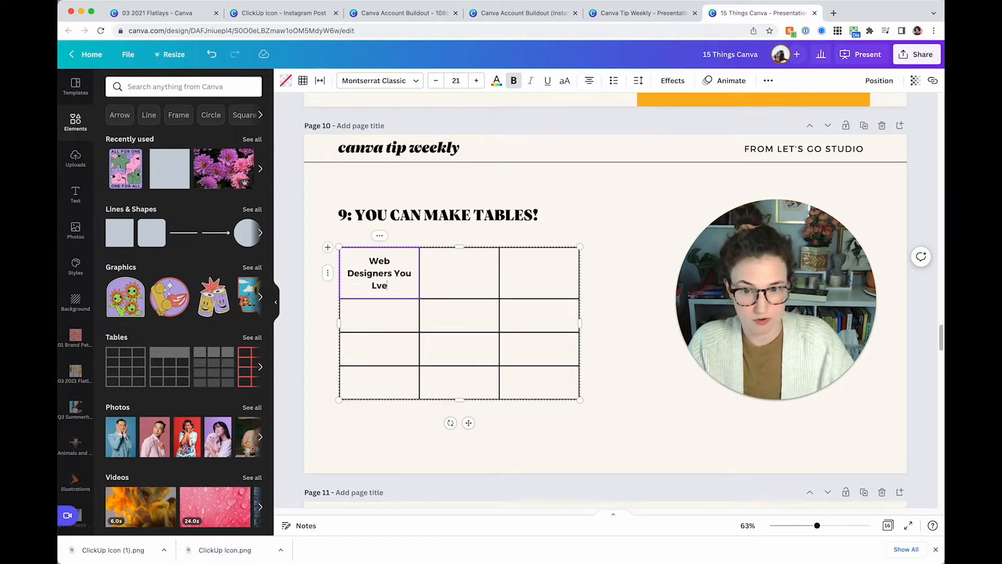
pyautogui.click(456, 278)
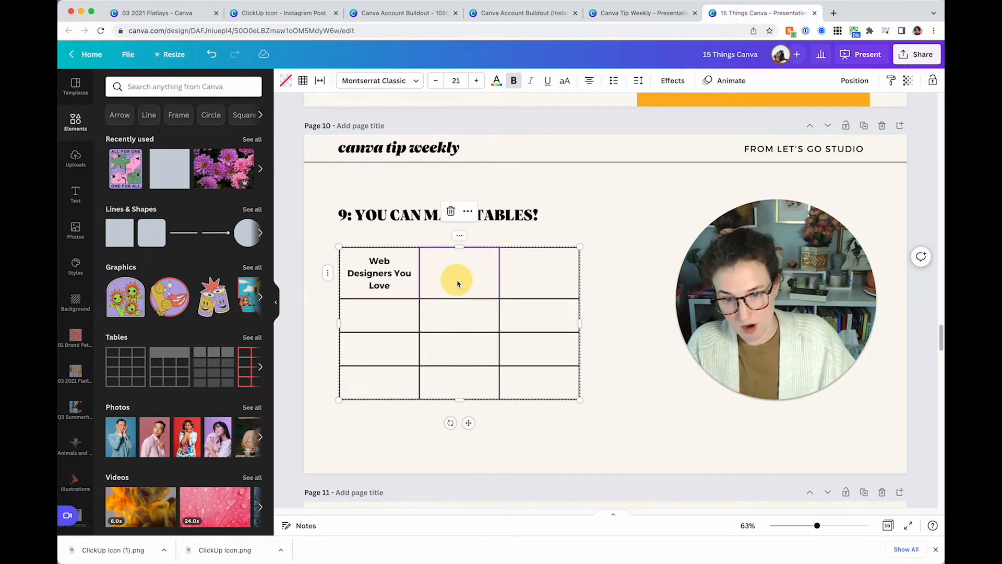
pyautogui.write('Why?')
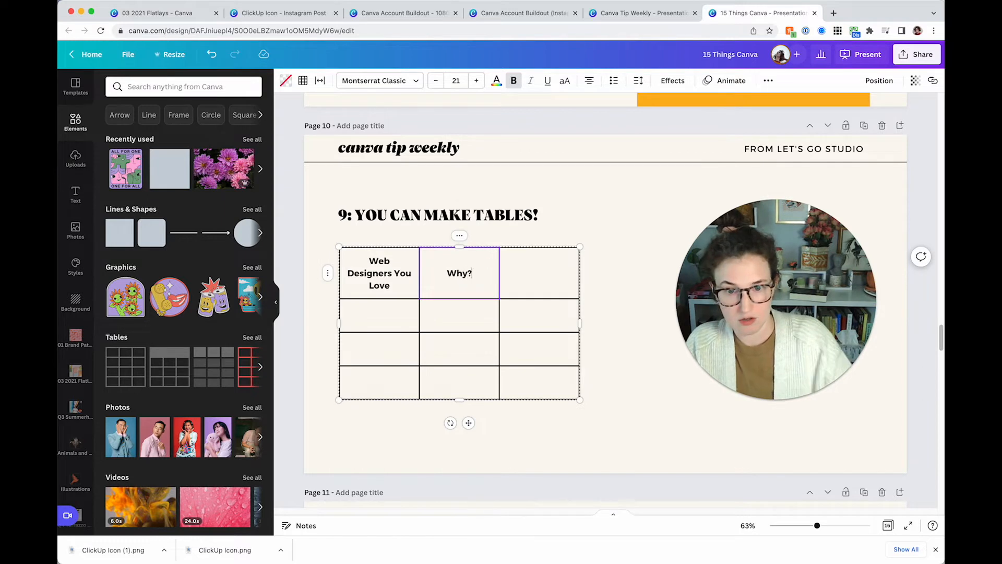
# Step: Fill the three cells below the first header with the designer's first name and enter "Everything" in the cell under "Why?"
pyautogui.click(384, 319)
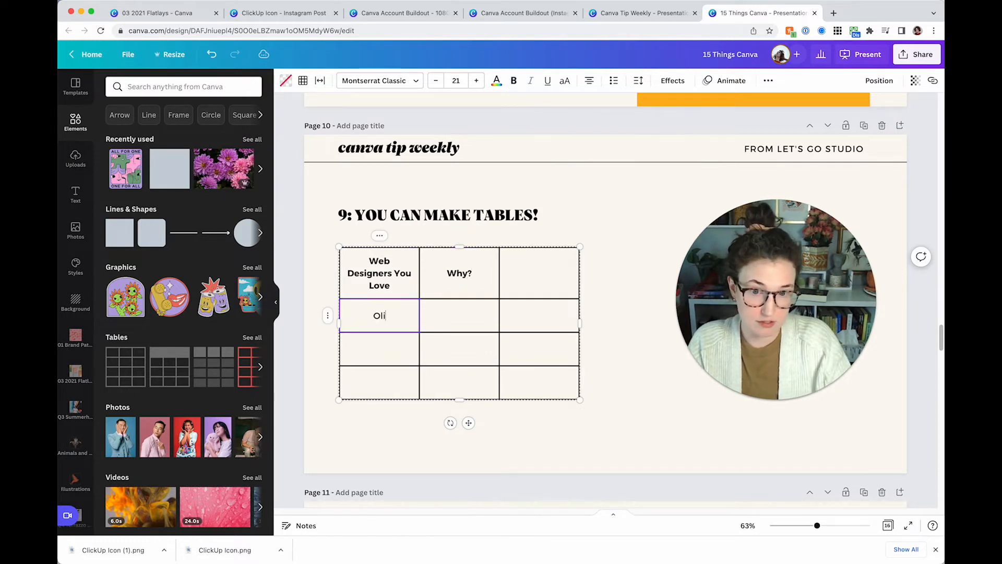
pyautogui.click(368, 349)
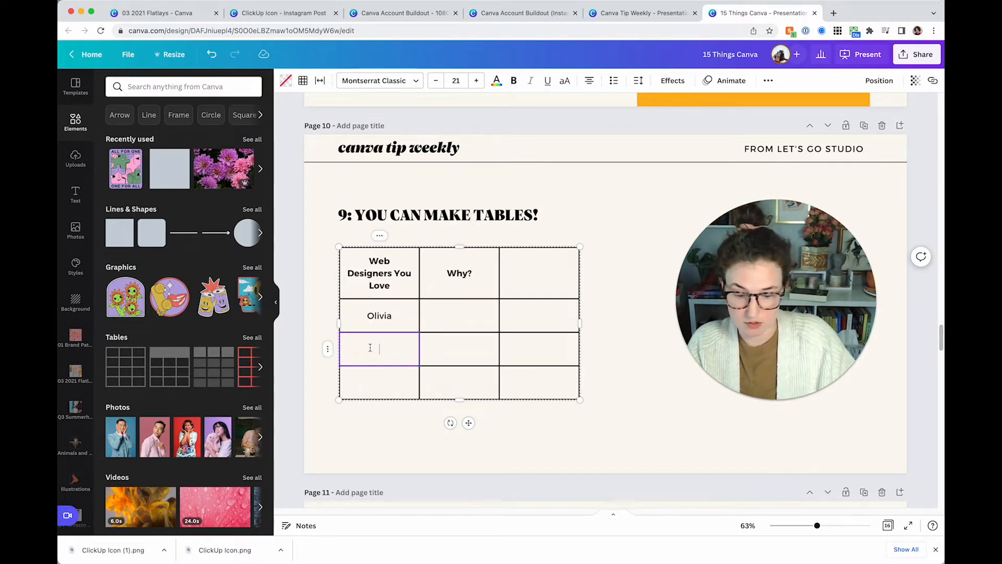
pyautogui.click(380, 372)
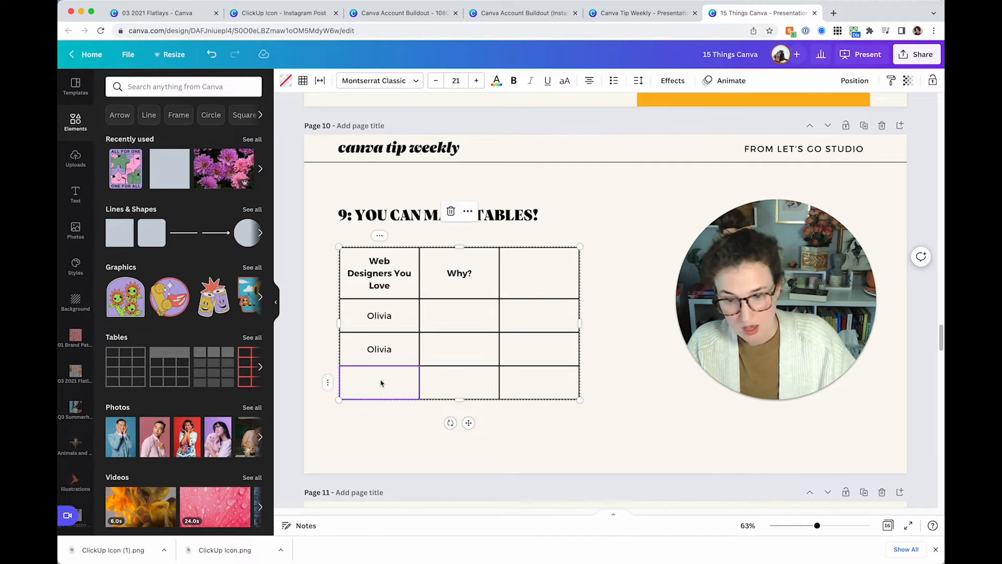
pyautogui.click(446, 316)
pyautogui.write('Everything')
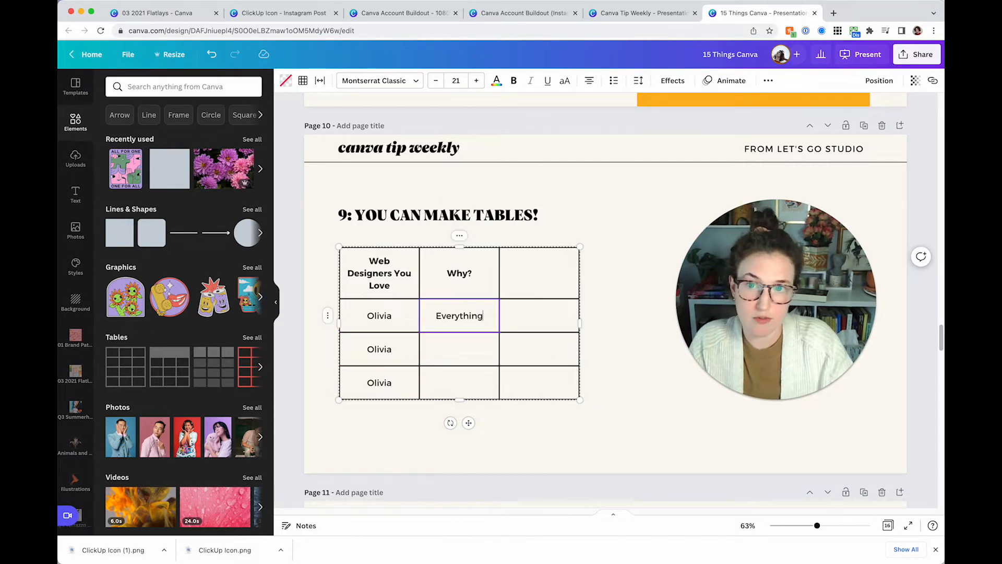
# Step: Try out the table's spacing options, leaving table spacing at 0 and cell spacing at 20
pyautogui.click(319, 80)
pyautogui.moveTo(354, 127); pyautogui.dragTo(311, 127)
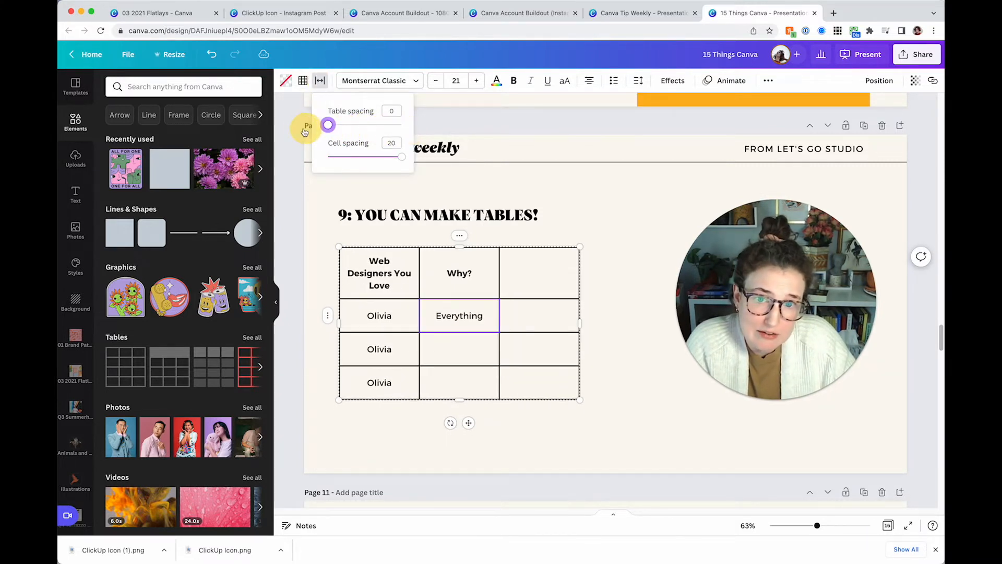
pyautogui.moveTo(401, 156)
pyautogui.mouseDown()
pyautogui.moveTo(342, 157)
pyautogui.moveTo(420, 162)
pyautogui.mouseUp()
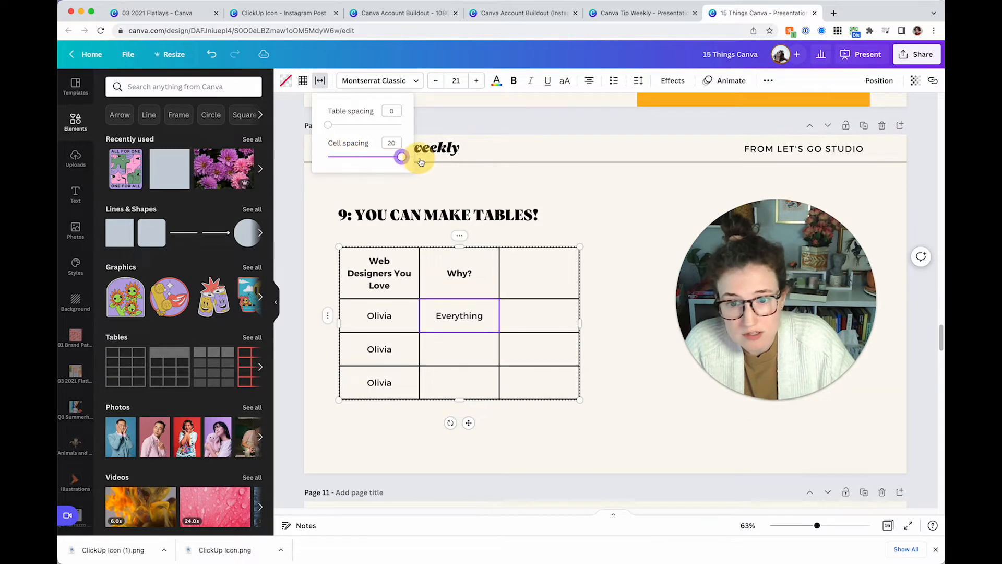
# Step: Colour the text of the table's whole header row with the orange-red from the Yeah Let's Go palette and deselect the table
pyautogui.click(521, 261)
pyautogui.moveTo(391, 277); pyautogui.dragTo(519, 259)
pyautogui.click(496, 80)
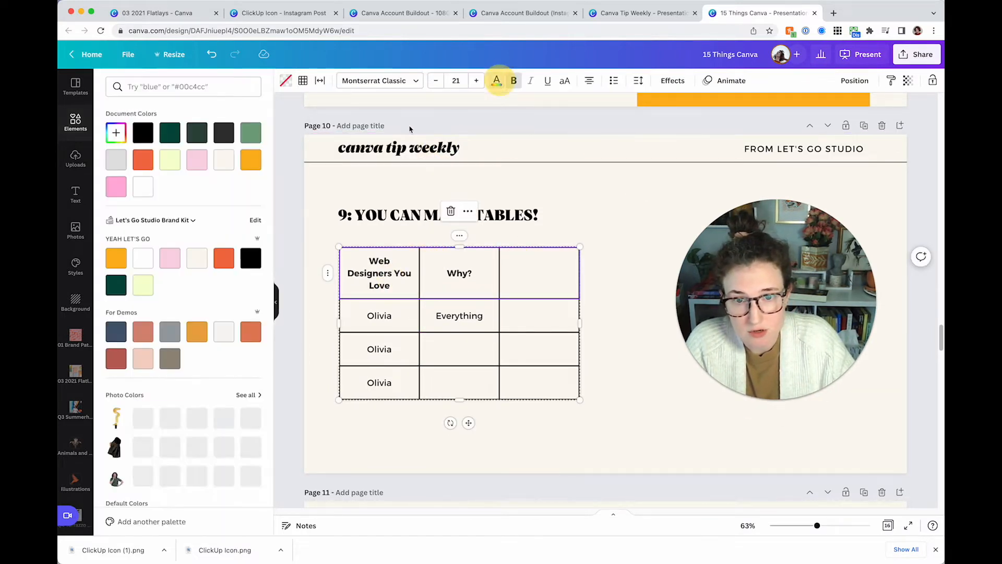
pyautogui.click(228, 254)
pyautogui.click(595, 220)
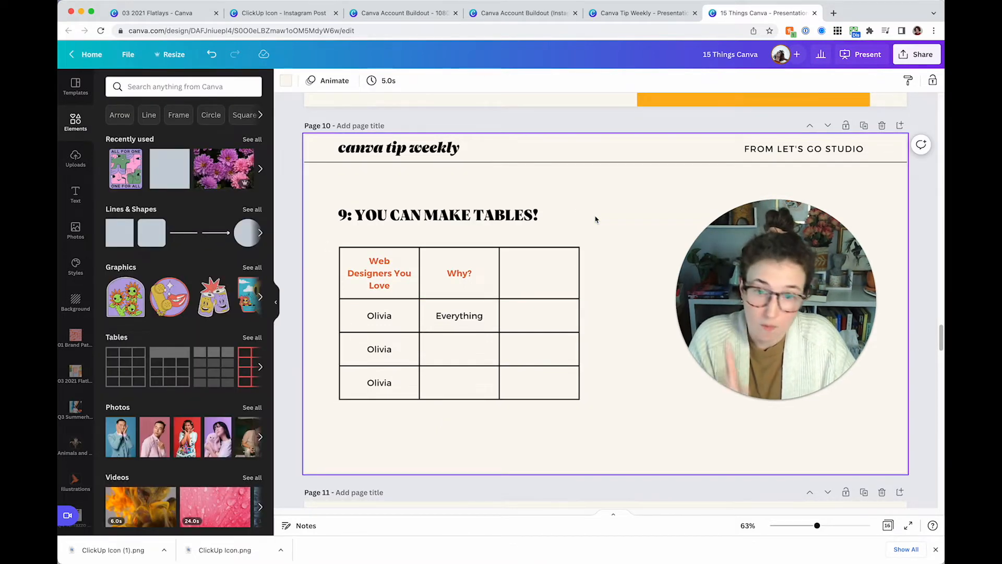
# Step: With page 11 in view, clear the "dahlia" search in the stock photos and filter the photos by the orange colour
pyautogui.scroll(-10, 595, 220)
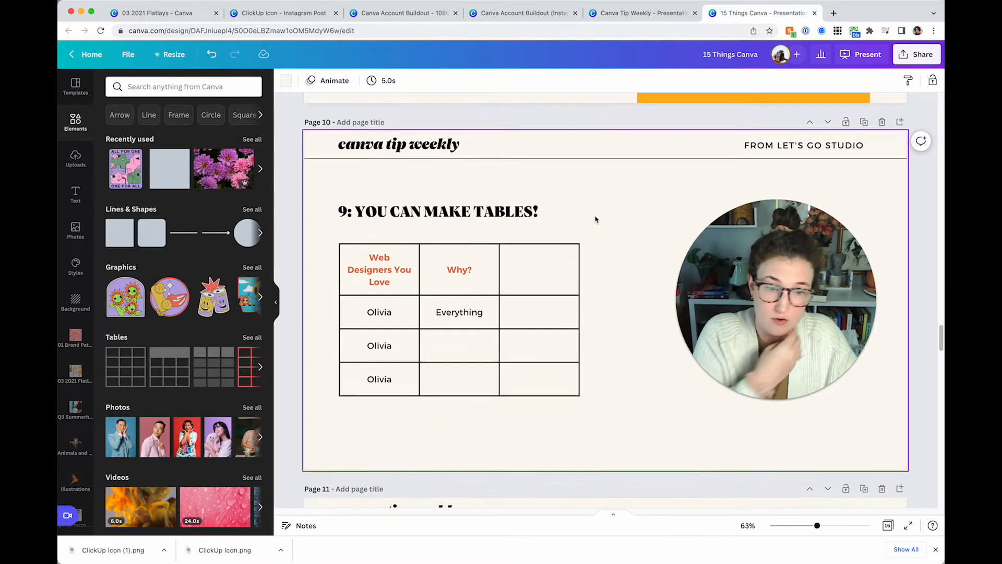
pyautogui.scroll(-3, 597, 213)
pyautogui.click(596, 211)
pyautogui.scroll(1, 580, 220)
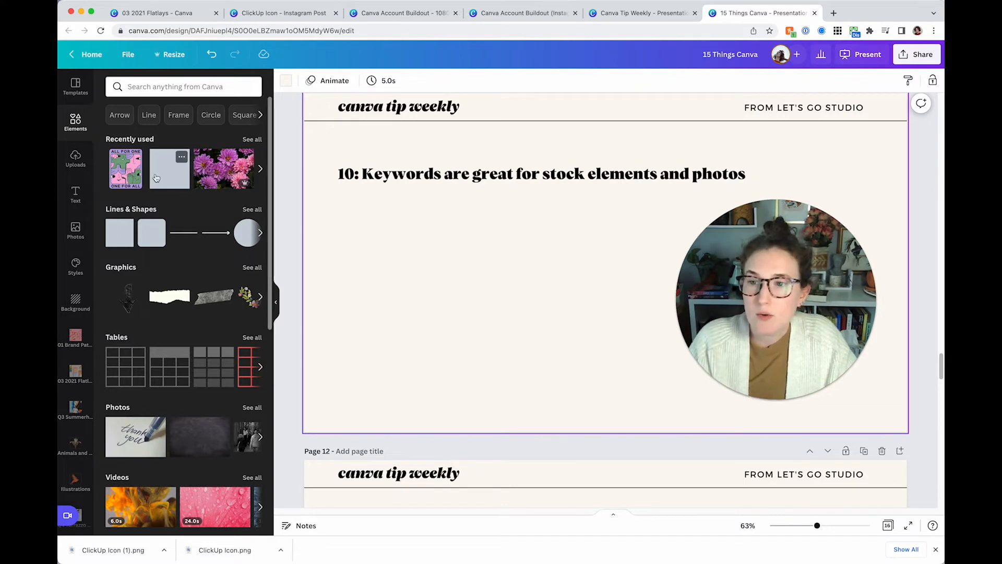
pyautogui.scroll(2, 428, 215)
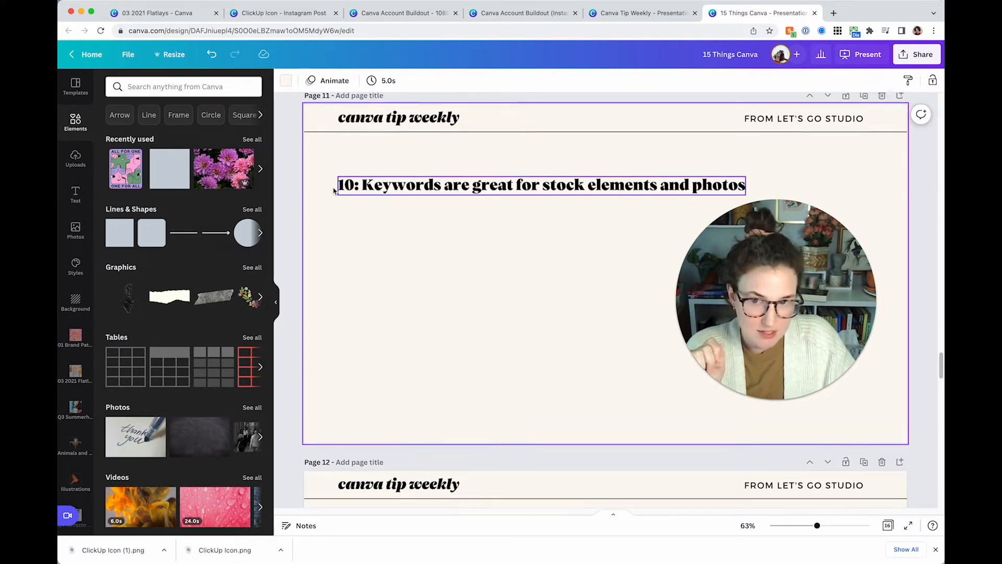
pyautogui.click(76, 230)
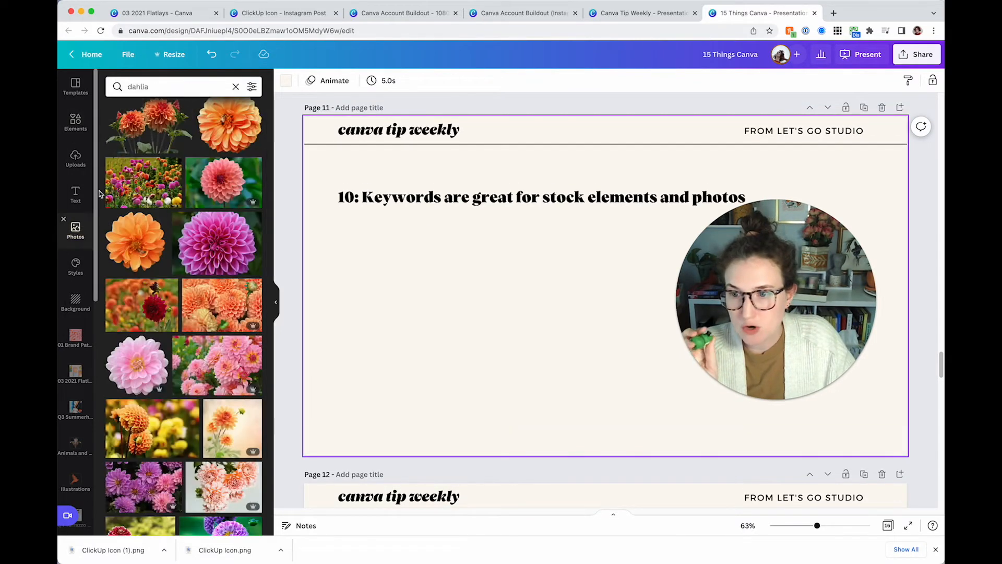
pyautogui.click(234, 87)
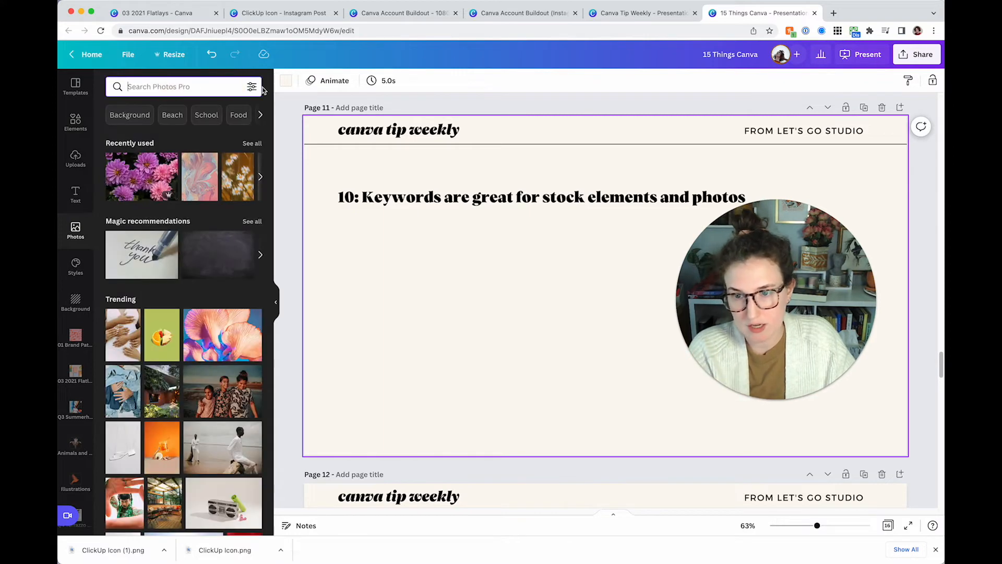
pyautogui.click(251, 87)
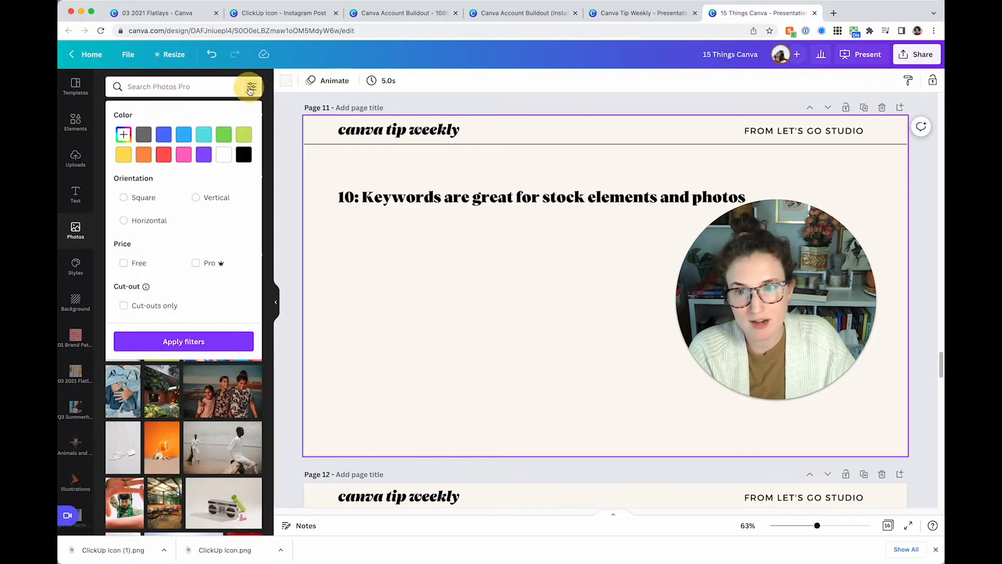
pyautogui.click(145, 157)
pyautogui.click(358, 302)
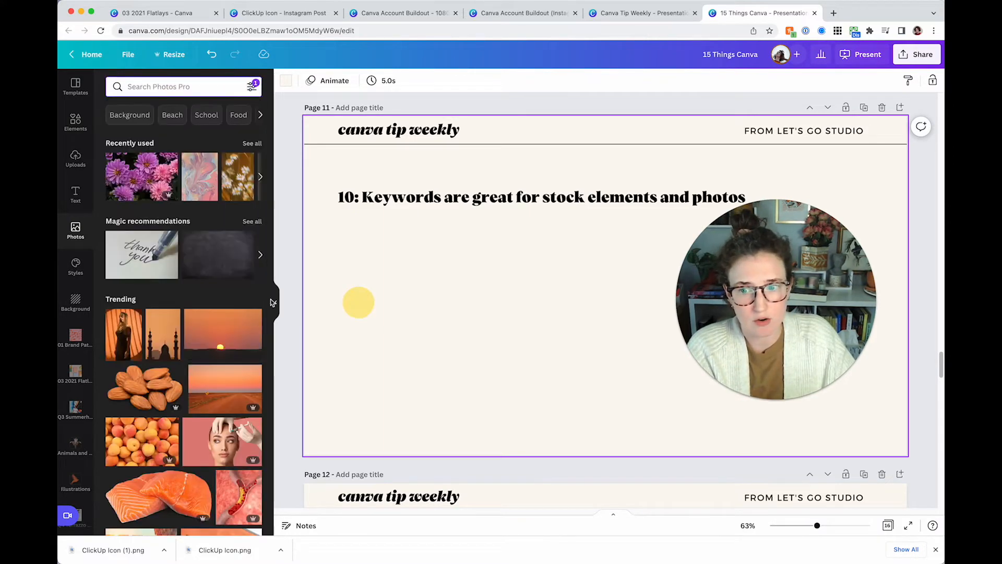
# Step: Browse the orange-filtered stock photos and search them for "desk"
pyautogui.scroll(-5, 230, 300)
pyautogui.scroll(-4, 230, 299)
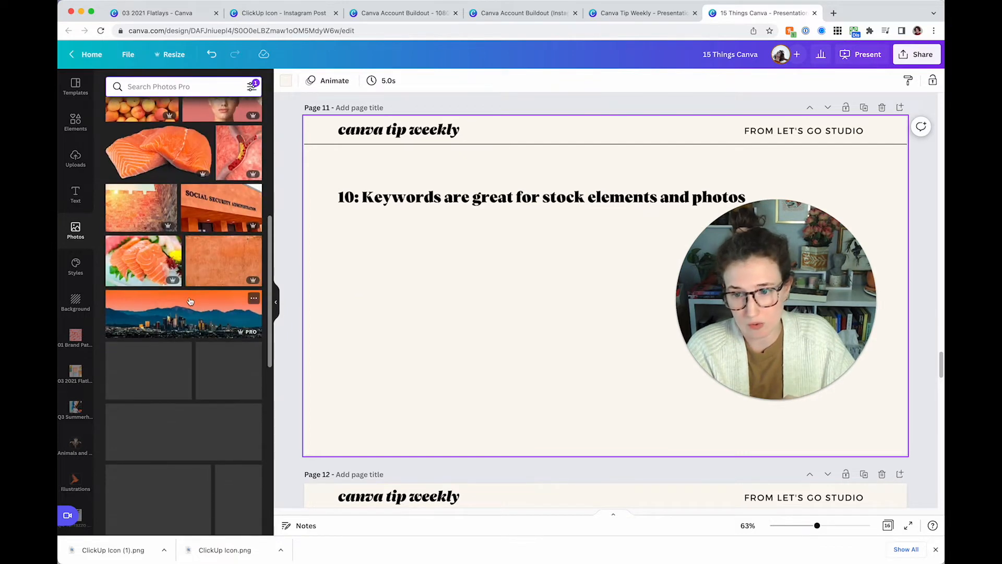
pyautogui.scroll(-10, 192, 301)
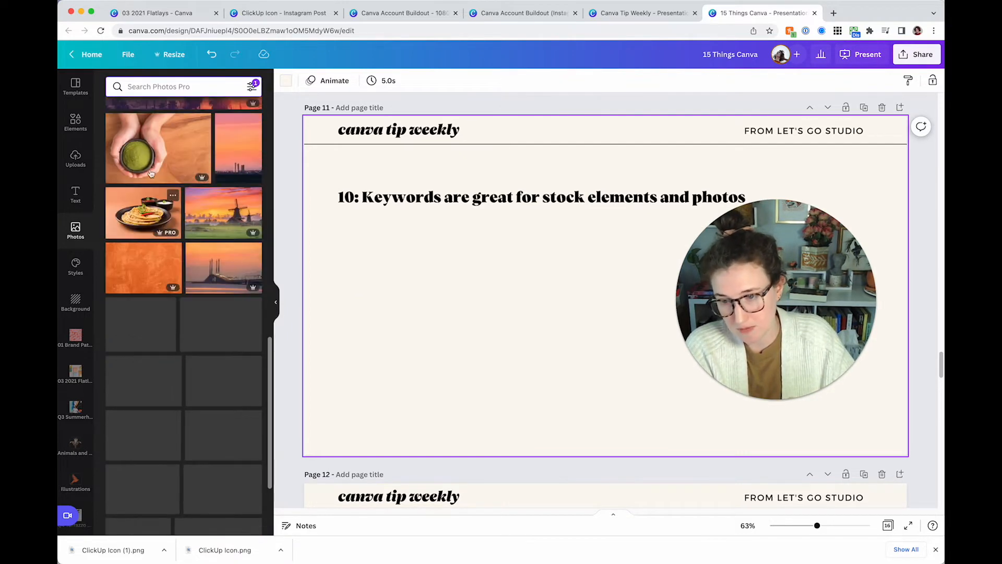
pyautogui.click(155, 87)
pyautogui.write('desk')
pyautogui.press('Return')
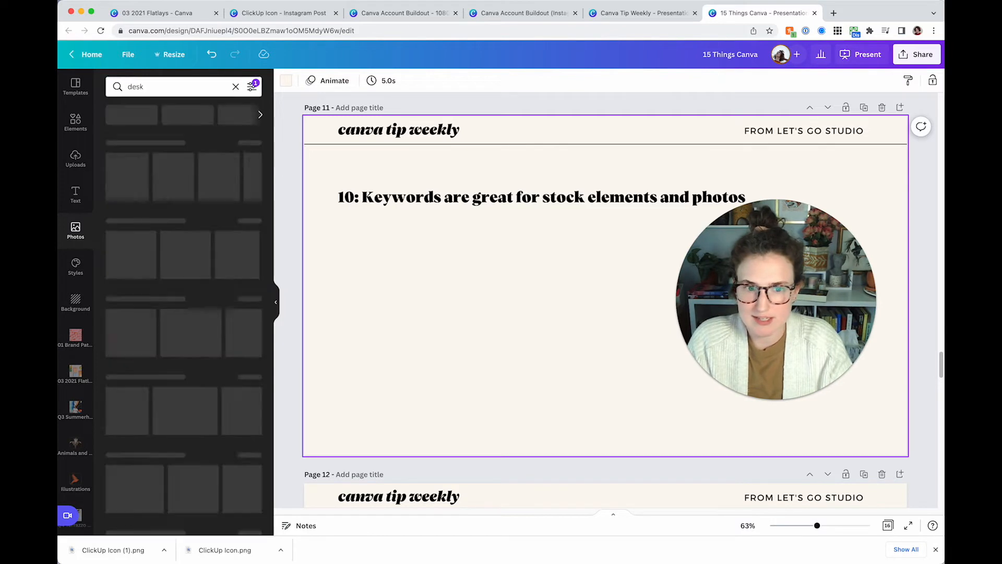
pyautogui.scroll(-2, 172, 261)
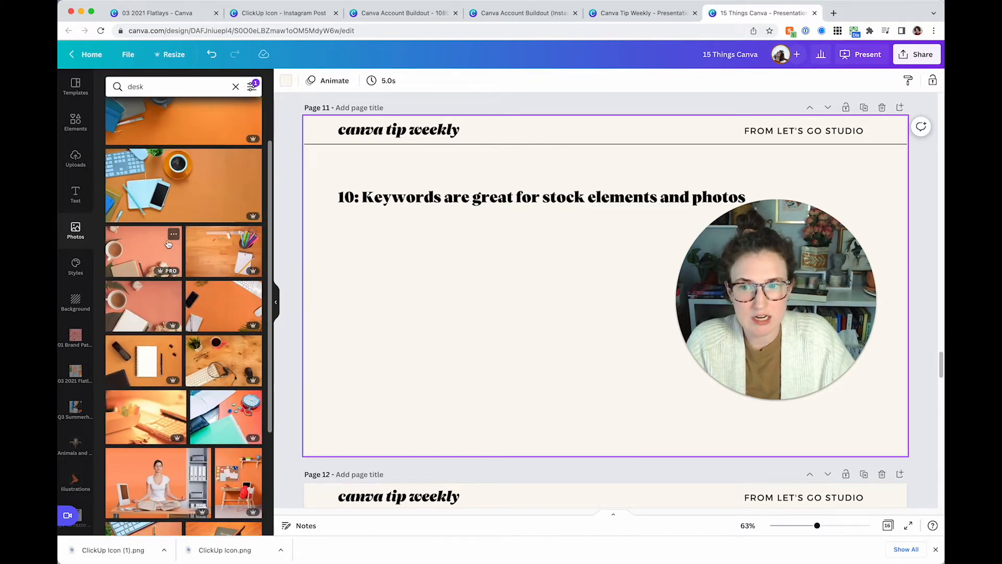
# Step: Add the coral desk photo with the teacup and roses to page 11, reposition it and delete it again
pyautogui.click(157, 245)
pyautogui.moveTo(480, 325); pyautogui.dragTo(415, 339)
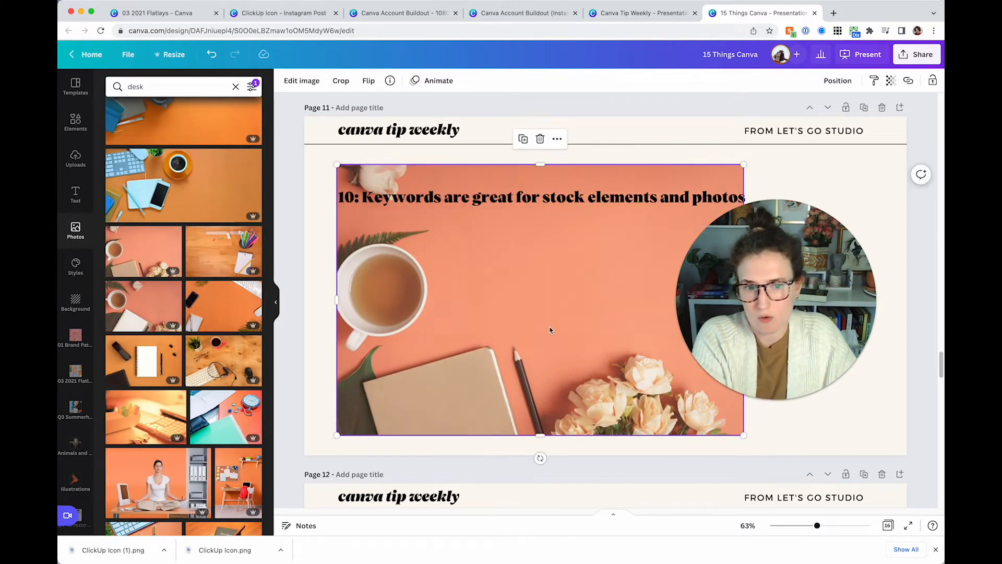
pyautogui.press('BackSpace')
# Step: Change the desk photo search's colour filter to the custom colour #987DDD
pyautogui.click(254, 87)
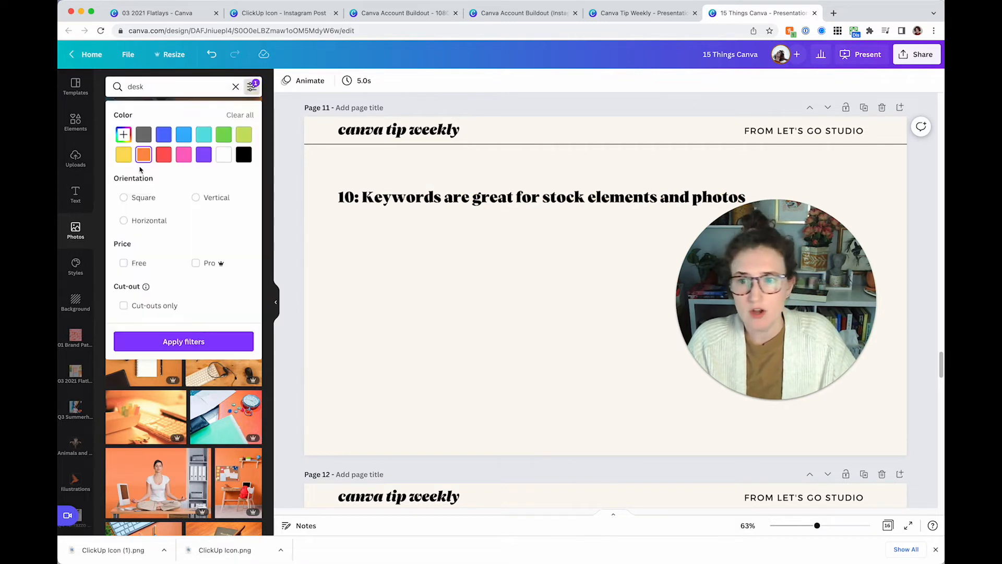
pyautogui.click(123, 134)
pyautogui.click(181, 233)
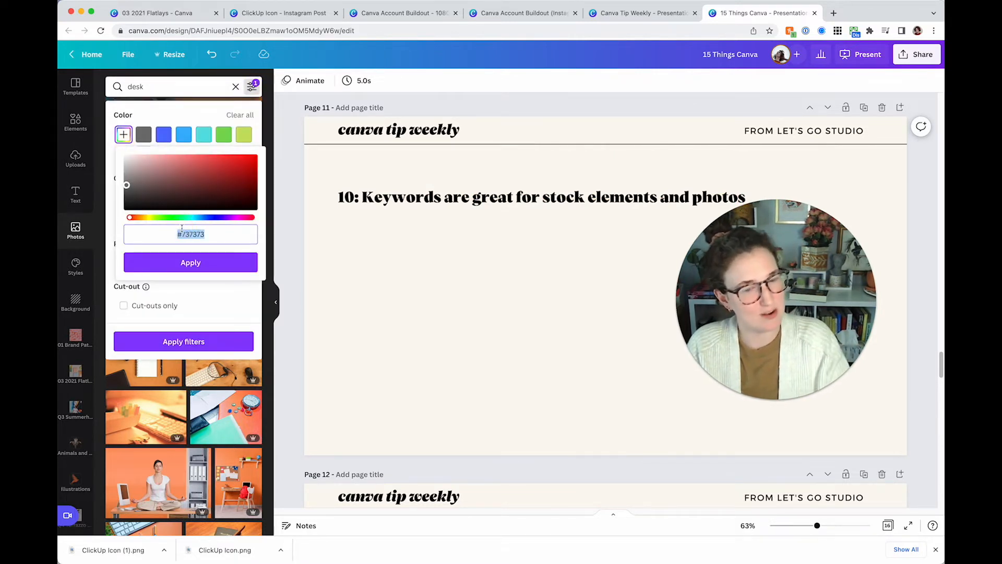
pyautogui.write('#987DDD')
pyautogui.click(208, 262)
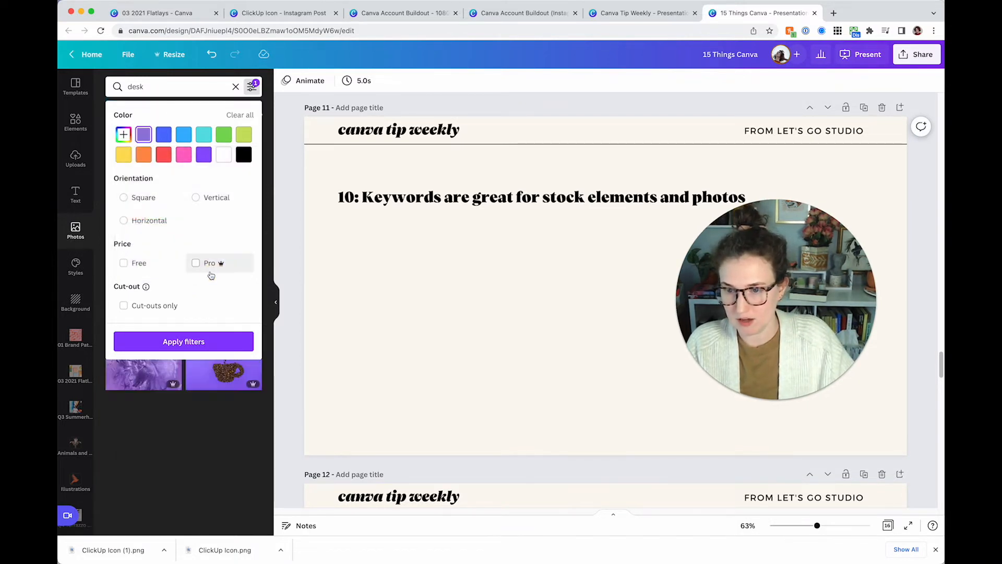
pyautogui.click(352, 353)
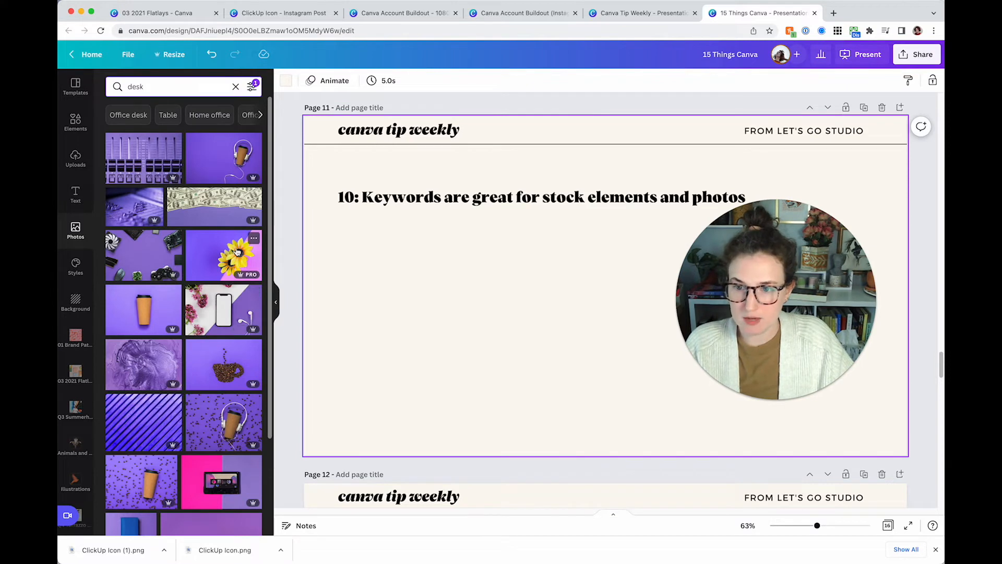
# Step: Add the purple photo with yellow flowers to page 11, reposition it and delete it again
pyautogui.click(254, 239)
pyautogui.moveTo(526, 299); pyautogui.dragTo(478, 315)
pyautogui.press('Delete')
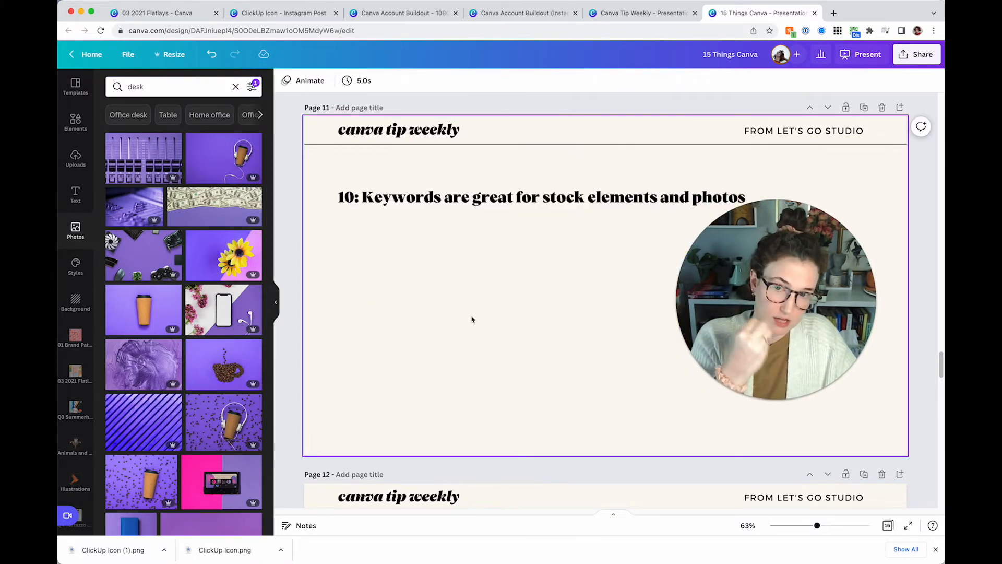
# Step: Replace the photo search's colour filter with the cut-outs only filter and search for "flower"
pyautogui.click(253, 86)
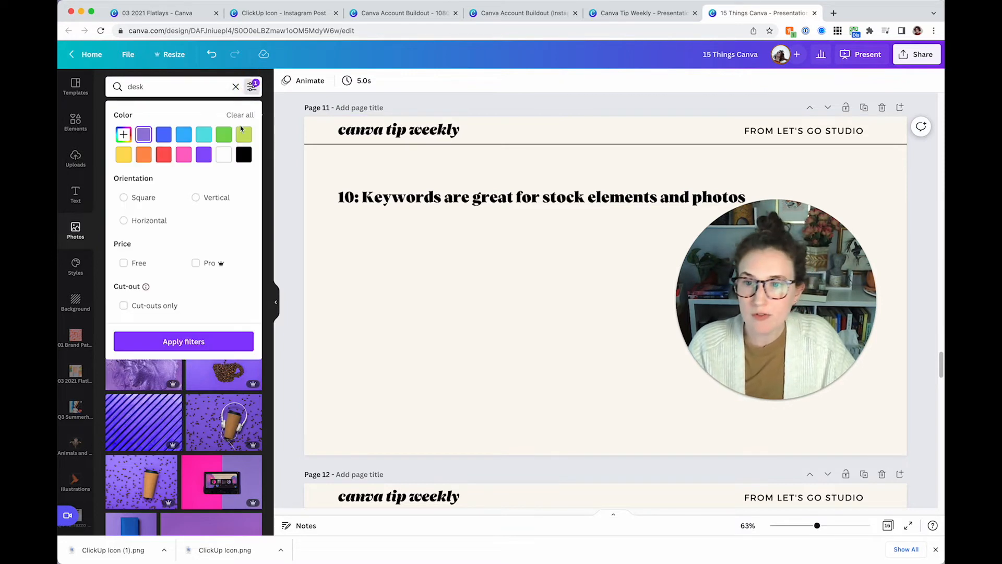
pyautogui.click(239, 115)
pyautogui.click(155, 303)
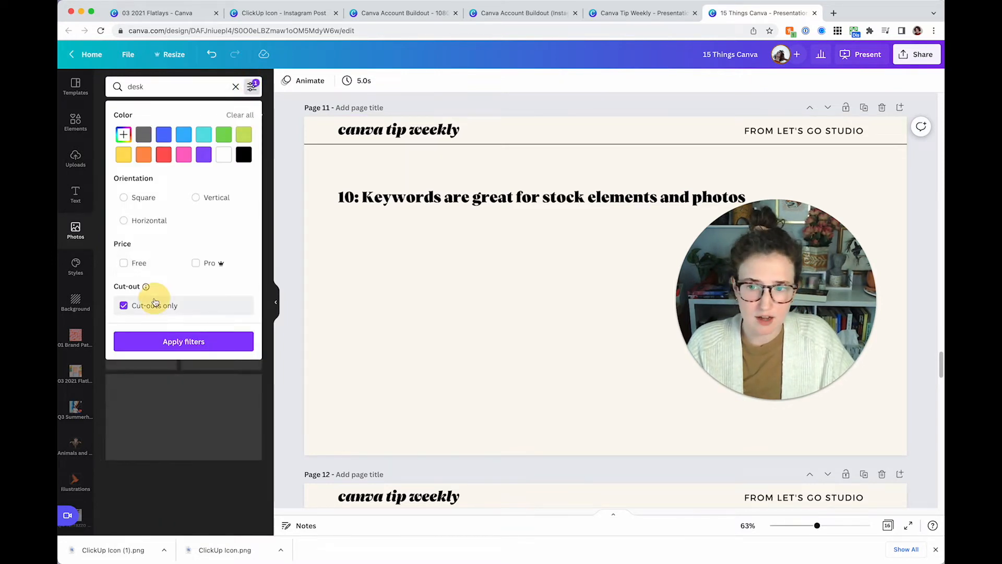
pyautogui.click(405, 296)
pyautogui.doubleClick(155, 86)
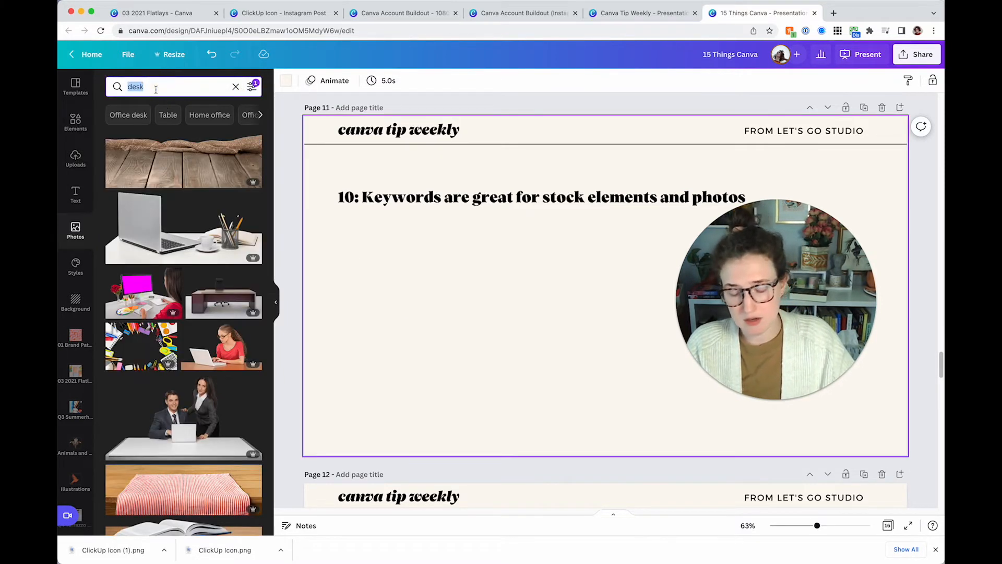
pyautogui.write('flower')
pyautogui.press('Return')
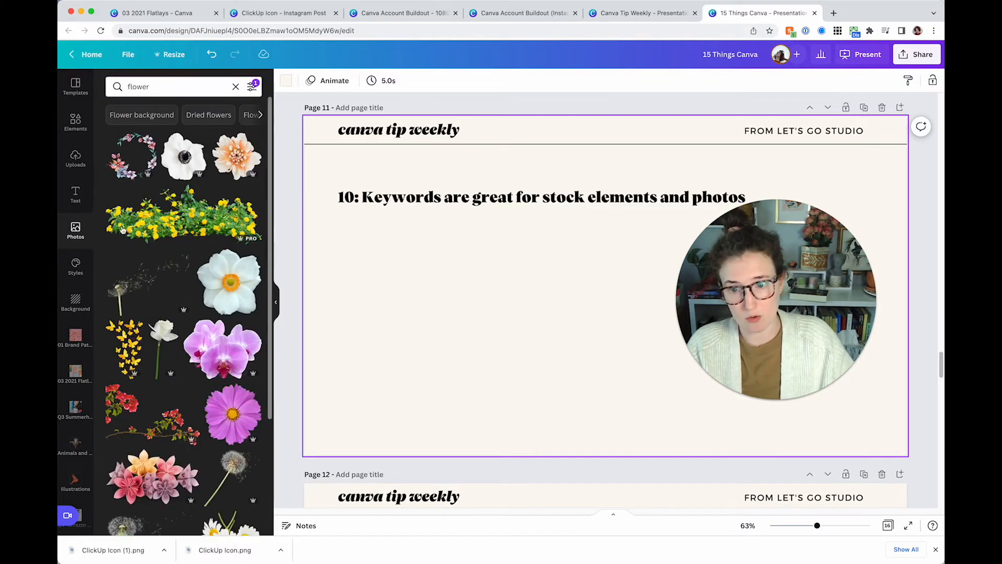
# Step: Add the coral dahlia cut-out to page 11, reposition it and delete it again
pyautogui.scroll(-3, 182, 271)
pyautogui.scroll(-15, 182, 271)
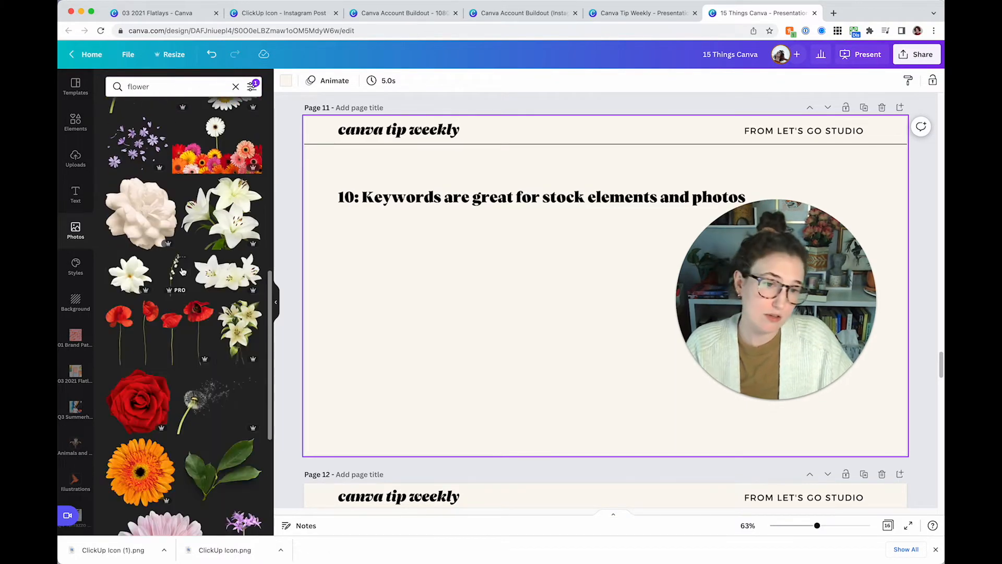
pyautogui.scroll(-1, 182, 270)
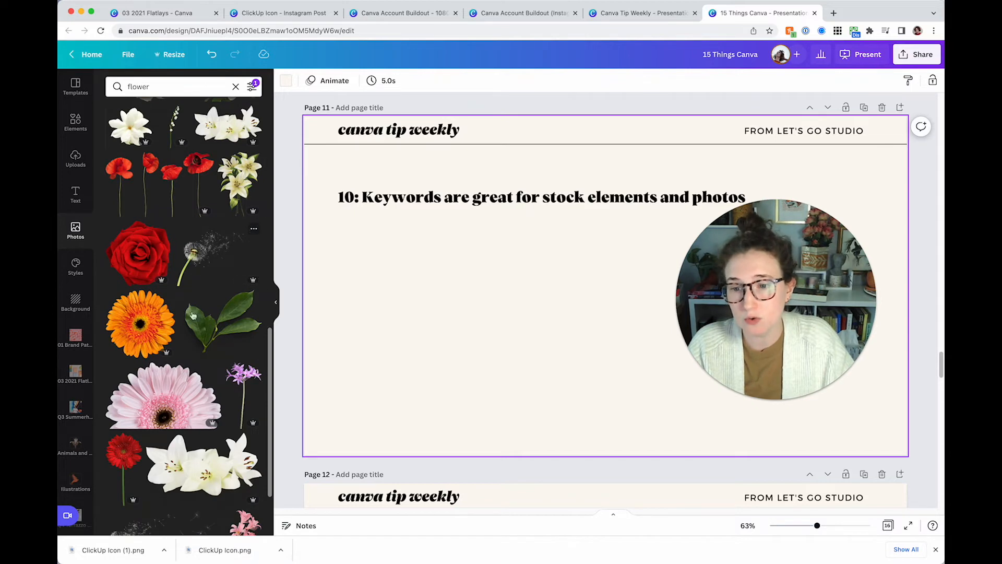
pyautogui.scroll(-5, 201, 323)
pyautogui.scroll(-3, 205, 329)
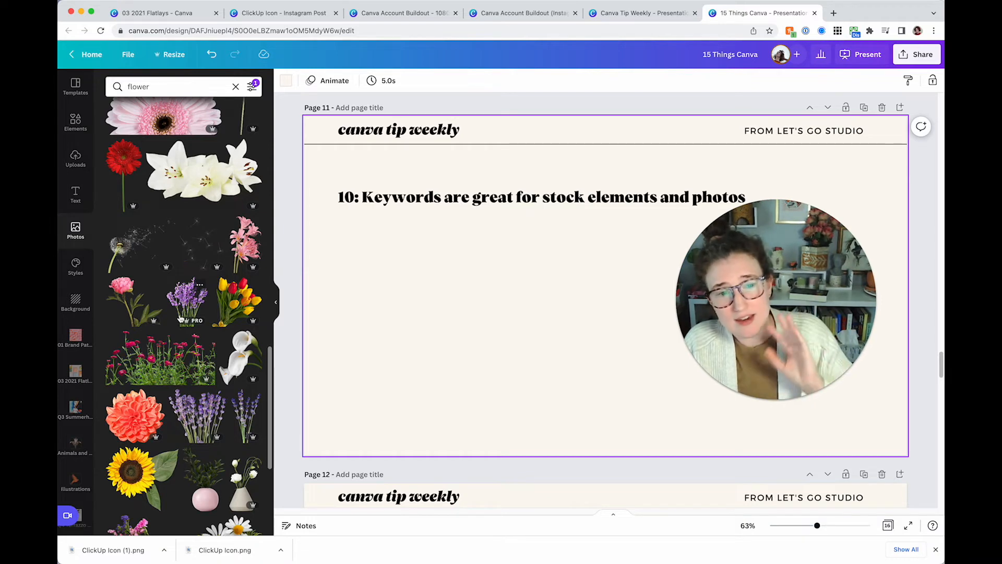
pyautogui.scroll(-1, 180, 319)
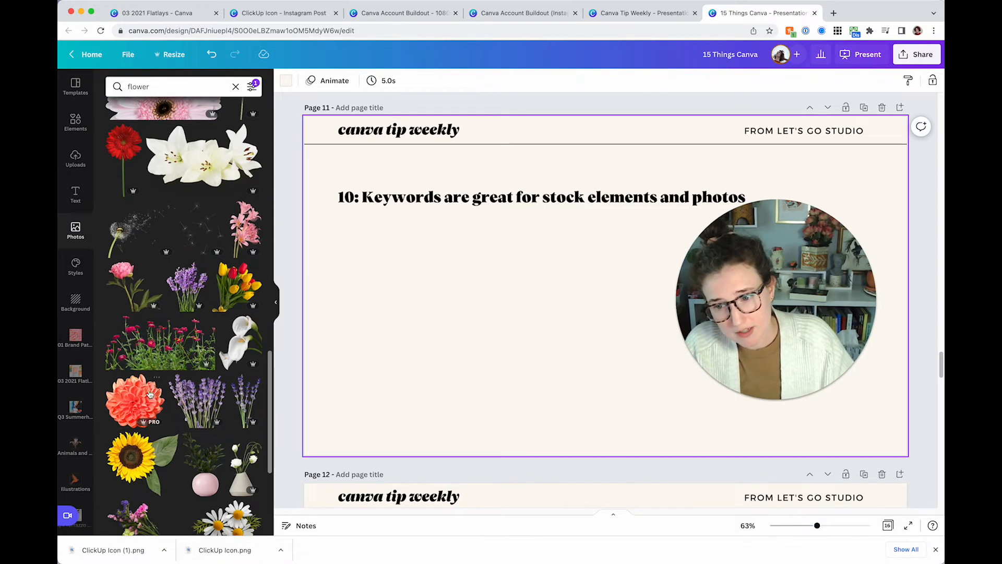
pyautogui.click(135, 401)
pyautogui.moveTo(507, 340); pyautogui.dragTo(405, 351)
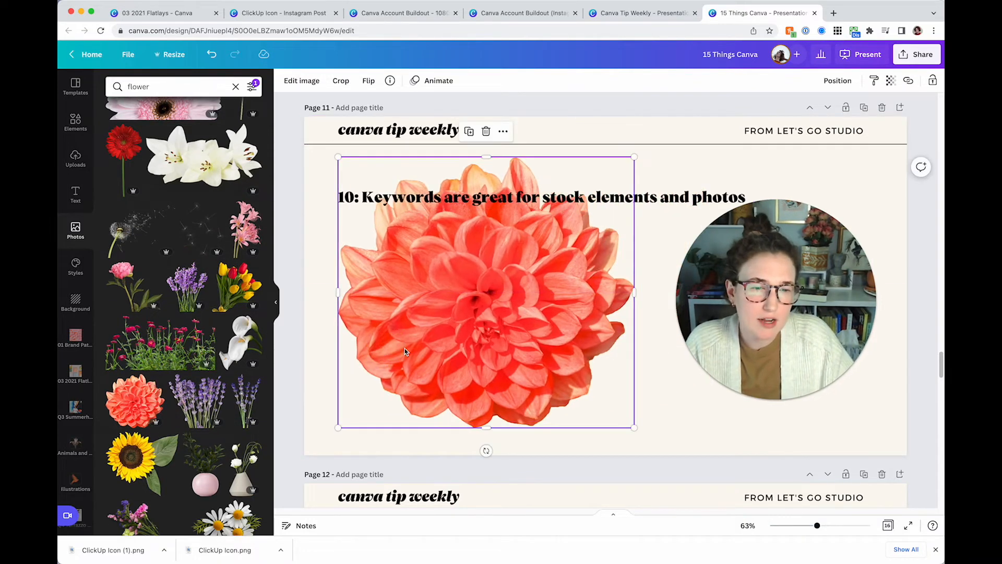
pyautogui.moveTo(405, 287); pyautogui.dragTo(405, 294)
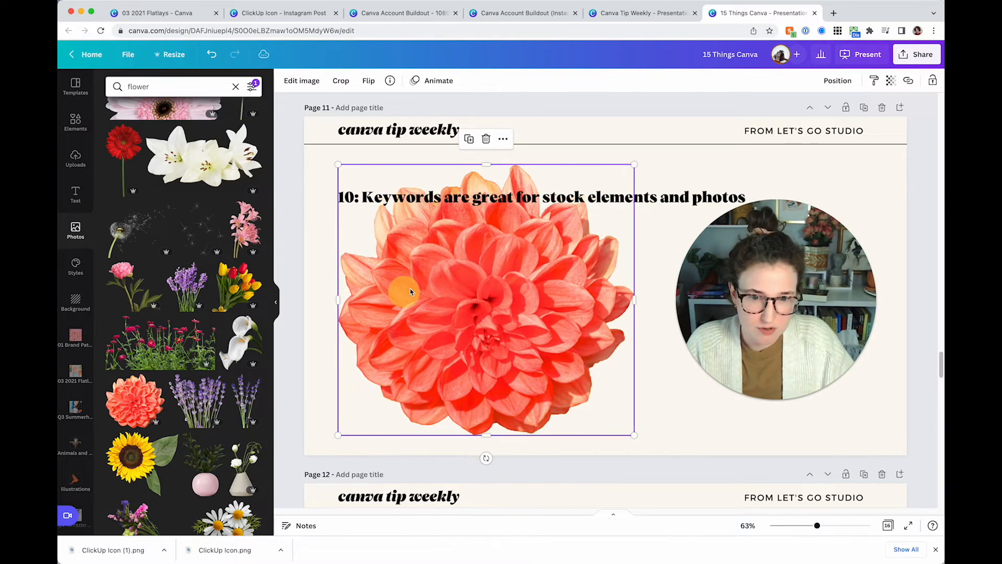
pyautogui.press('Delete')
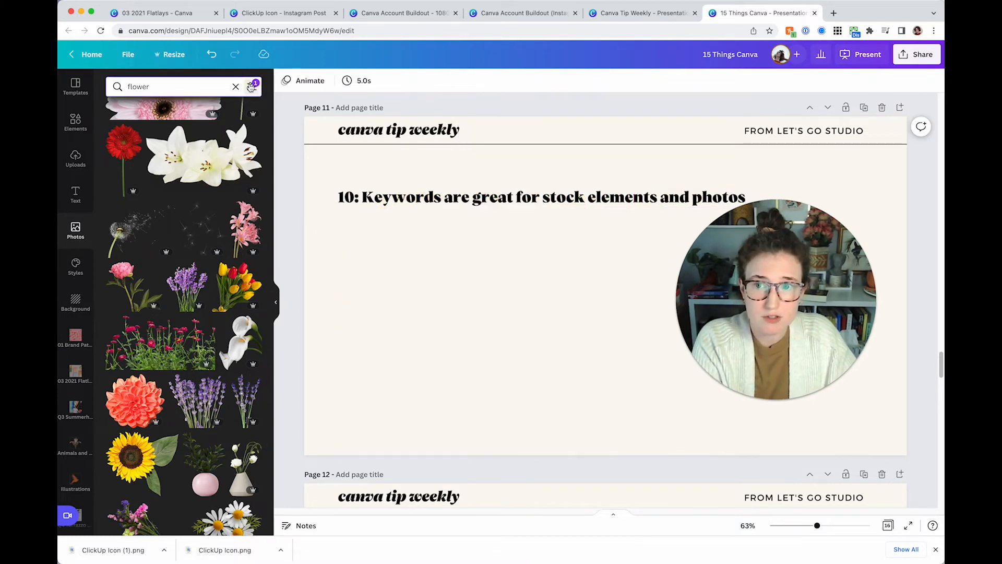
# Step: Clear the flower search's filters and go to the photo editing tip on page 12
pyautogui.click(251, 87)
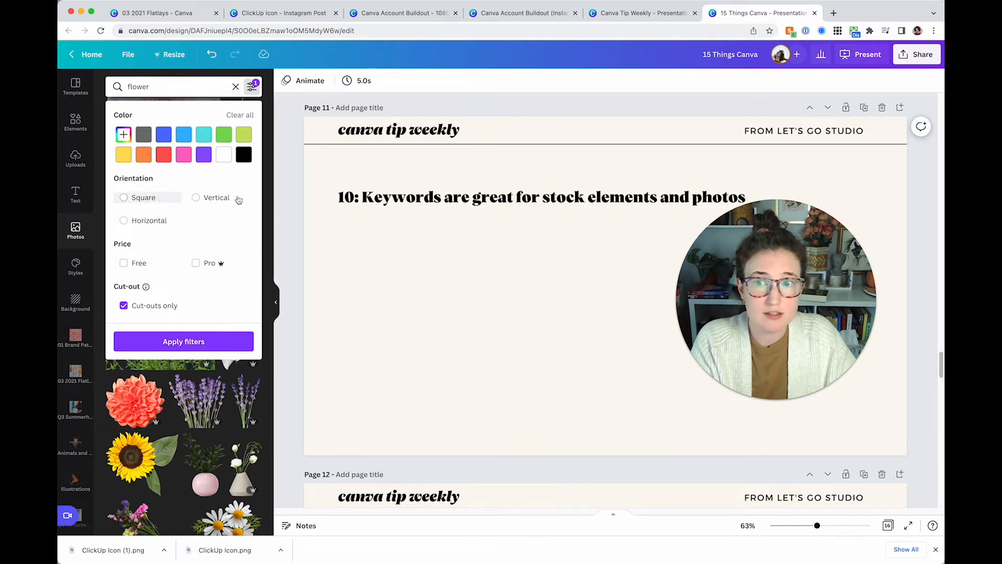
pyautogui.click(246, 116)
pyautogui.scroll(-8, 400, 285)
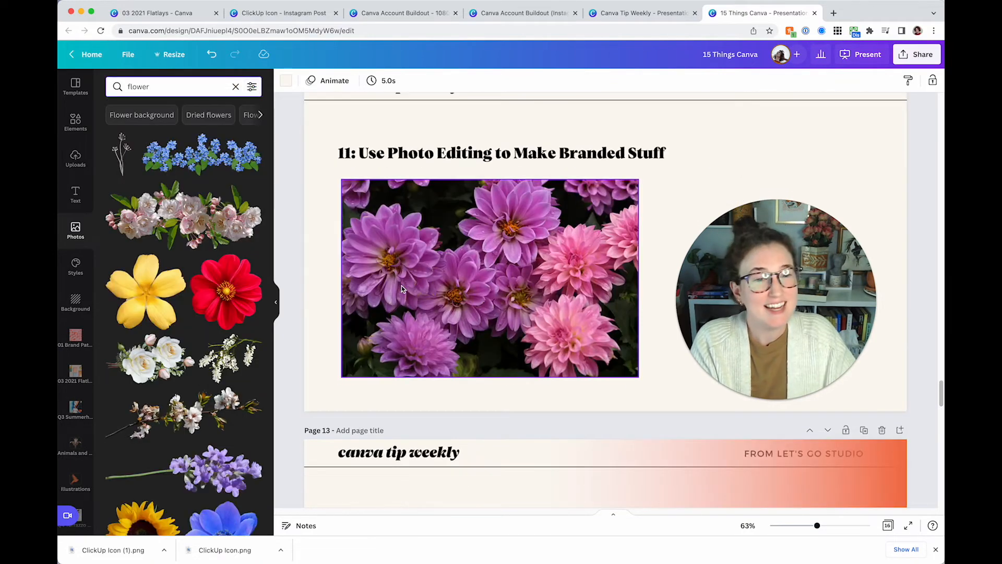
pyautogui.click(427, 248)
pyautogui.scroll(1, 470, 235)
pyautogui.click(665, 153)
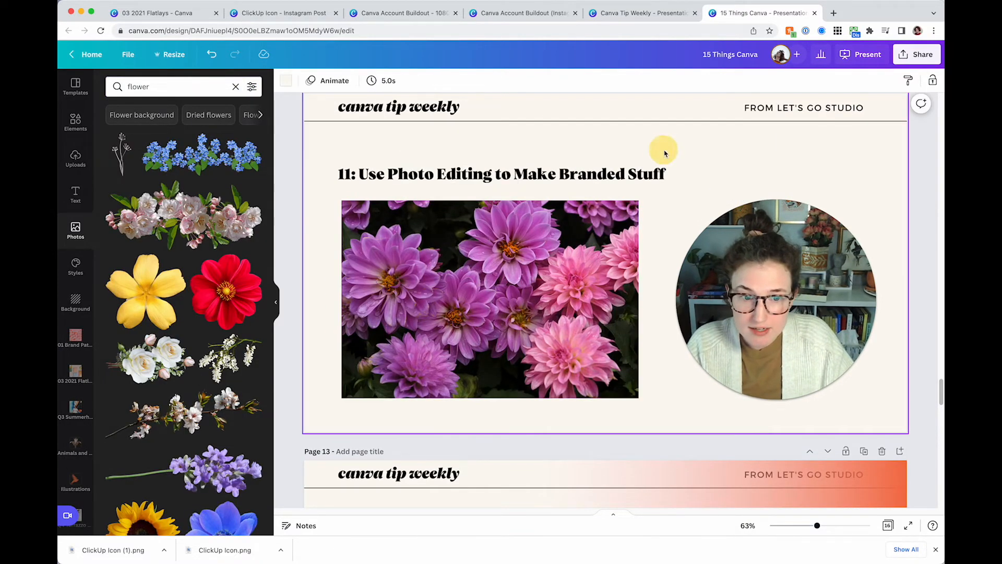
# Step: Try the yellow floral and coral streaked patterns from the 01 Brand Patterns folder on page 12, deleting each again
pyautogui.click(75, 337)
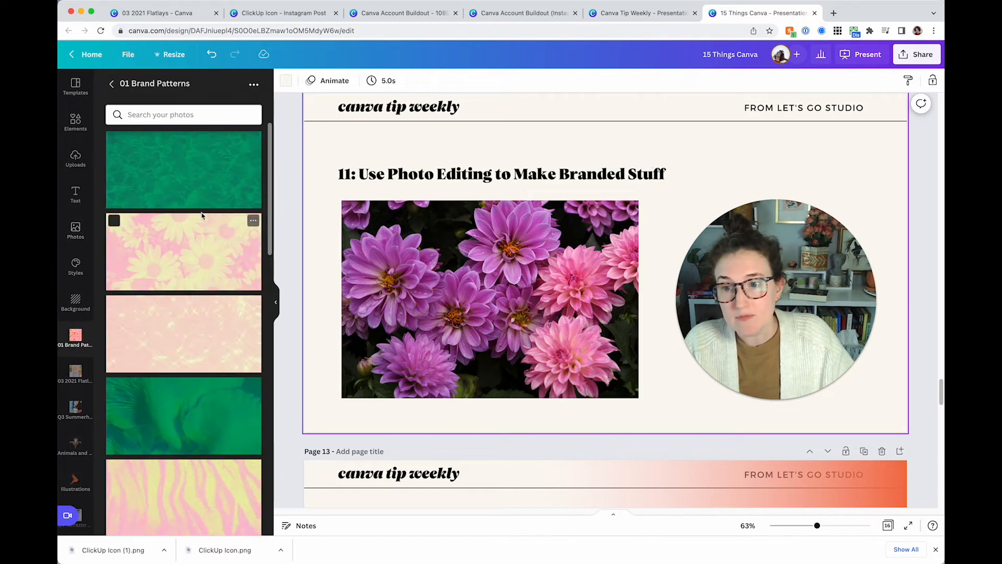
pyautogui.scroll(-10, 205, 227)
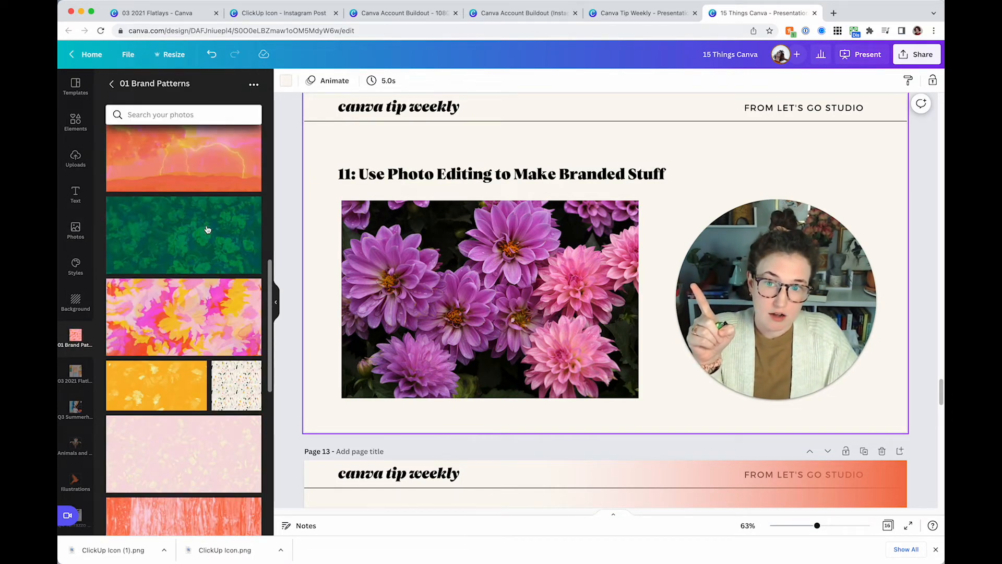
pyautogui.scroll(-6, 206, 229)
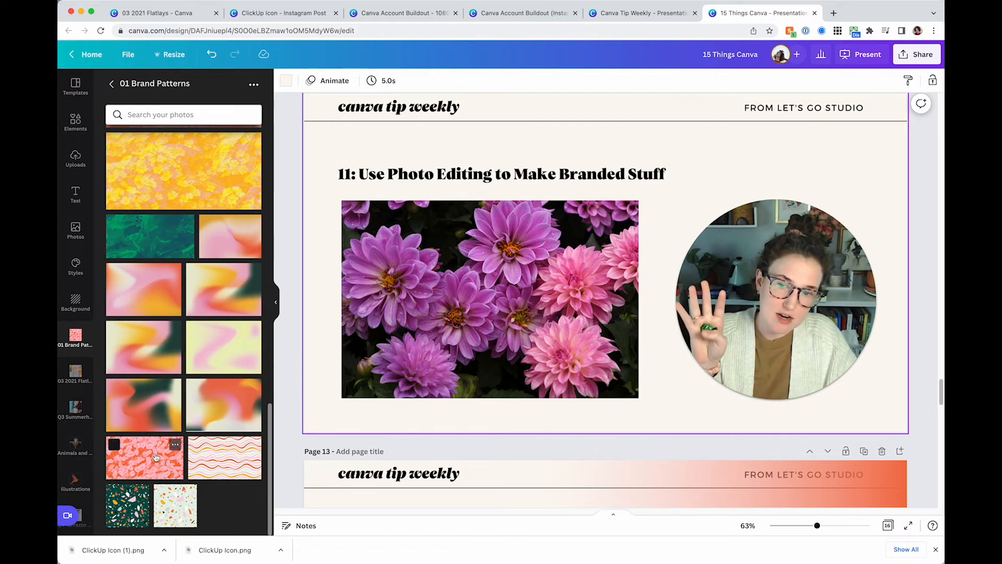
pyautogui.scroll(3, 157, 455)
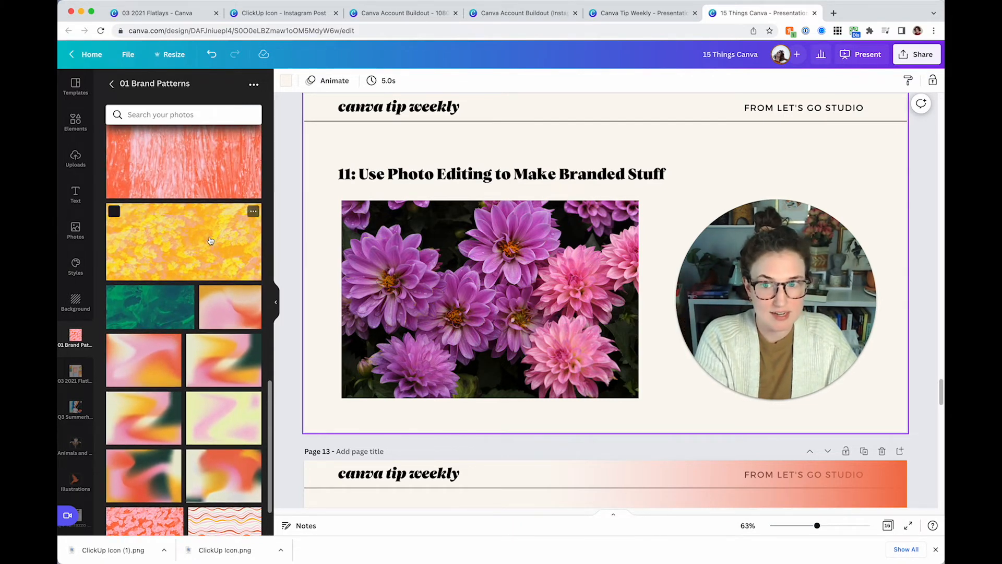
pyautogui.click(210, 241)
pyautogui.press('BackSpace')
pyautogui.click(225, 167)
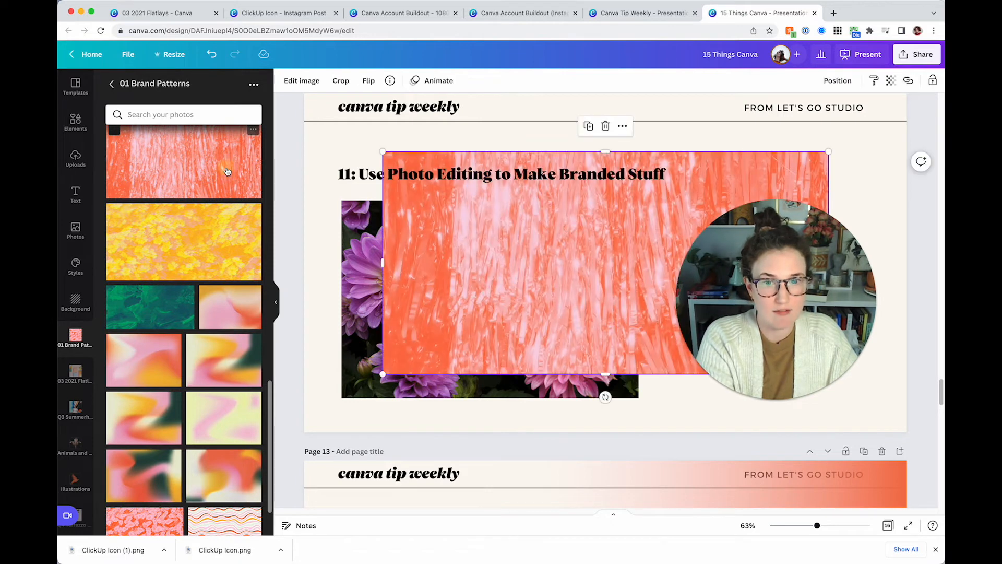
pyautogui.press('BackSpace')
# Step: Apply the Cherry Duotone effect to the purple and pink dahlia photo on page 12 and open its colour settings
pyautogui.click(405, 274)
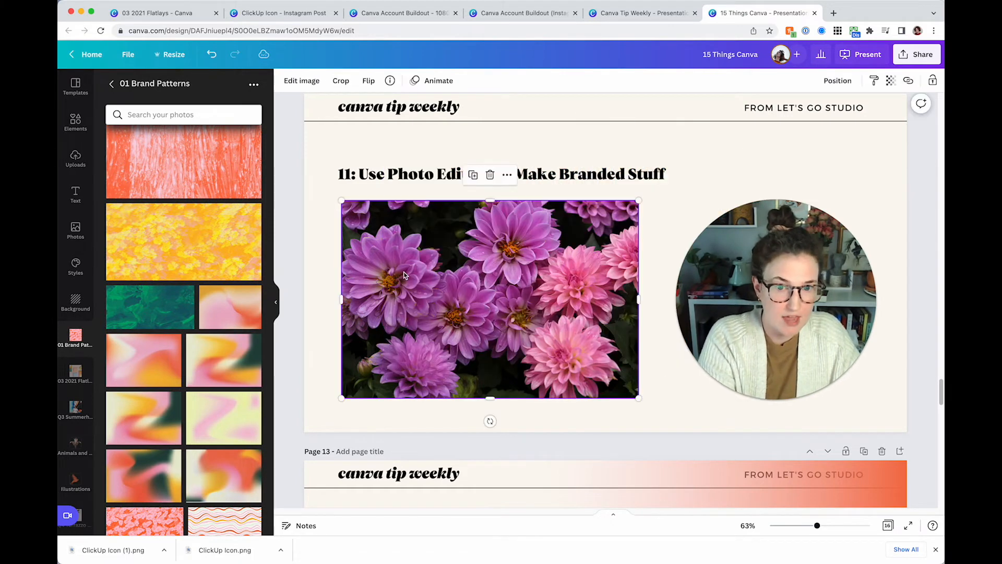
pyautogui.click(312, 86)
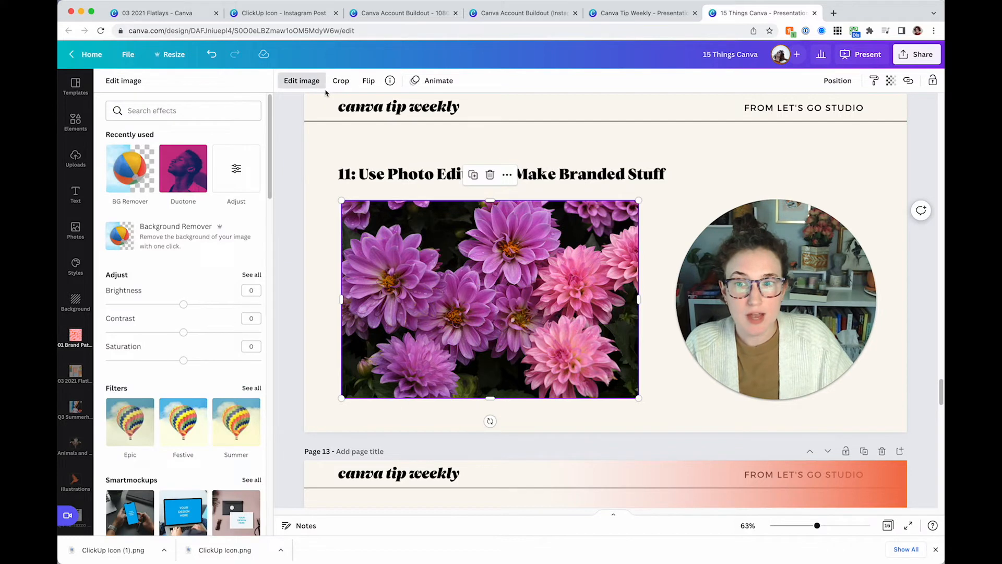
pyautogui.click(184, 175)
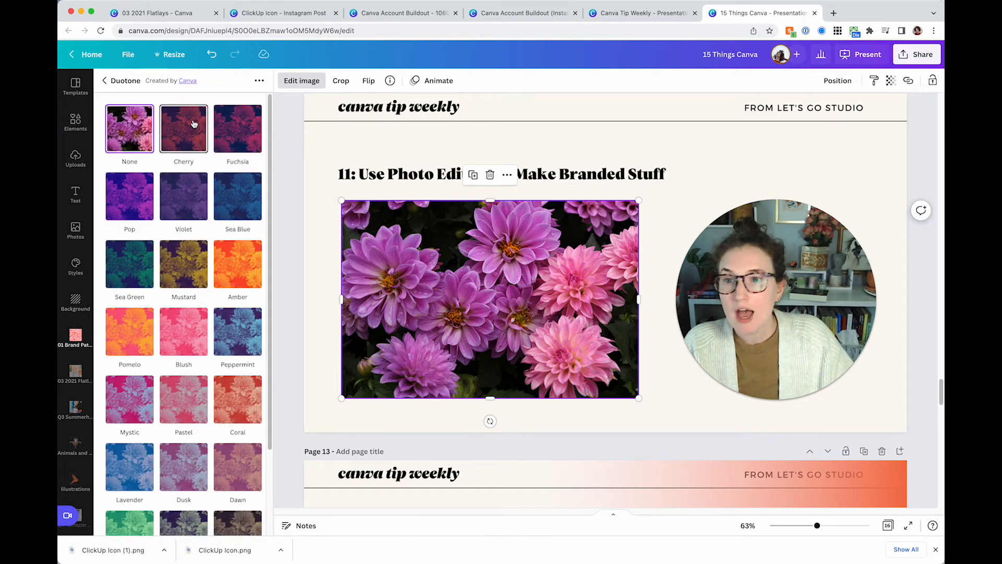
pyautogui.click(192, 124)
pyautogui.click(185, 130)
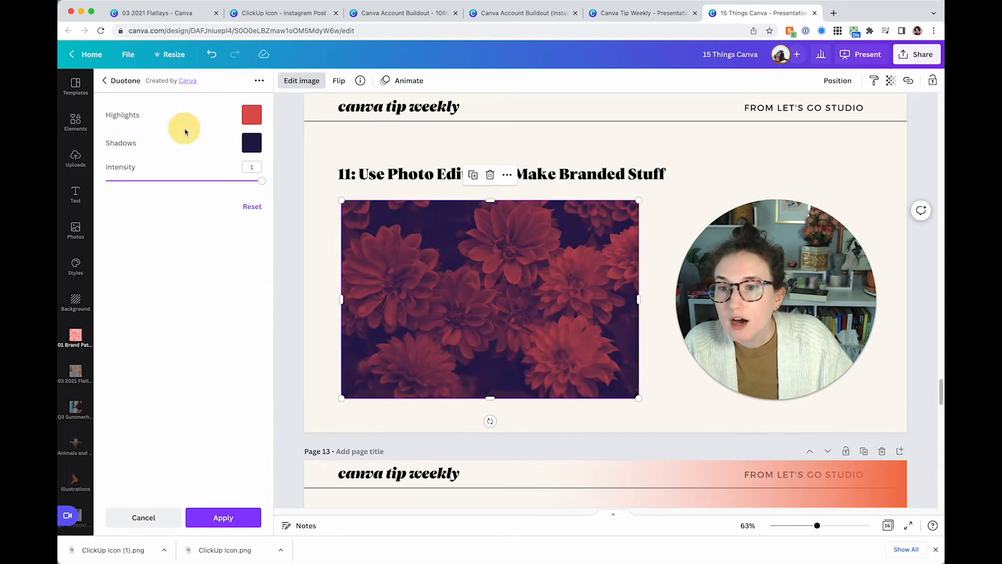
# Step: Set the duotone highlights to the light pink document colour and the shadows to the custom orange #FF6232
pyautogui.click(252, 115)
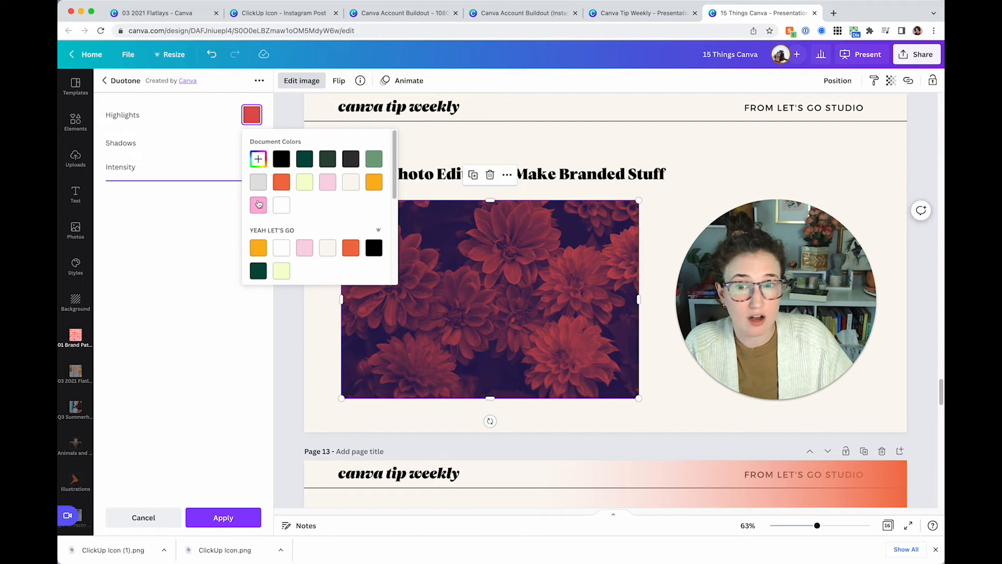
pyautogui.click(328, 182)
pyautogui.click(206, 134)
pyautogui.click(252, 143)
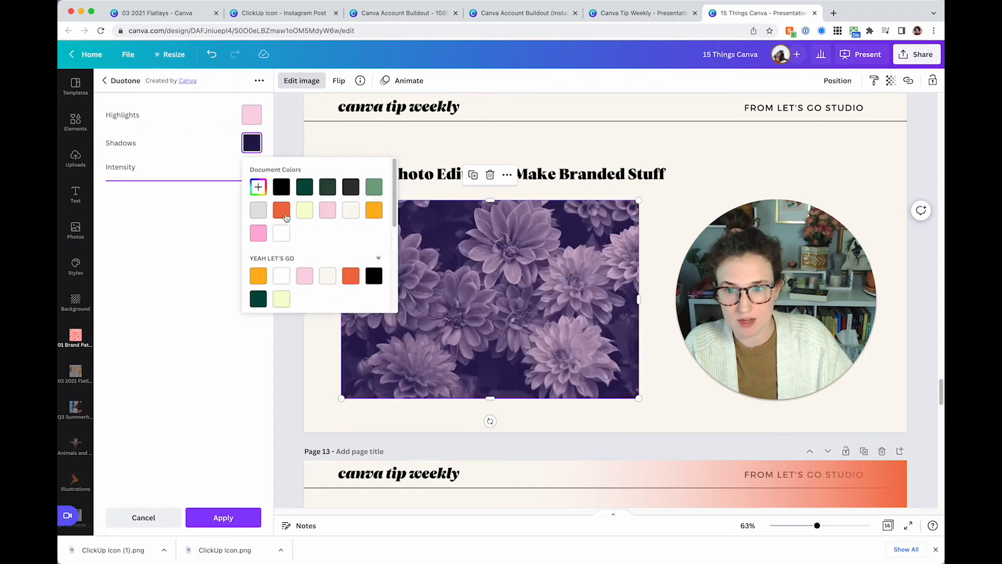
pyautogui.click(282, 210)
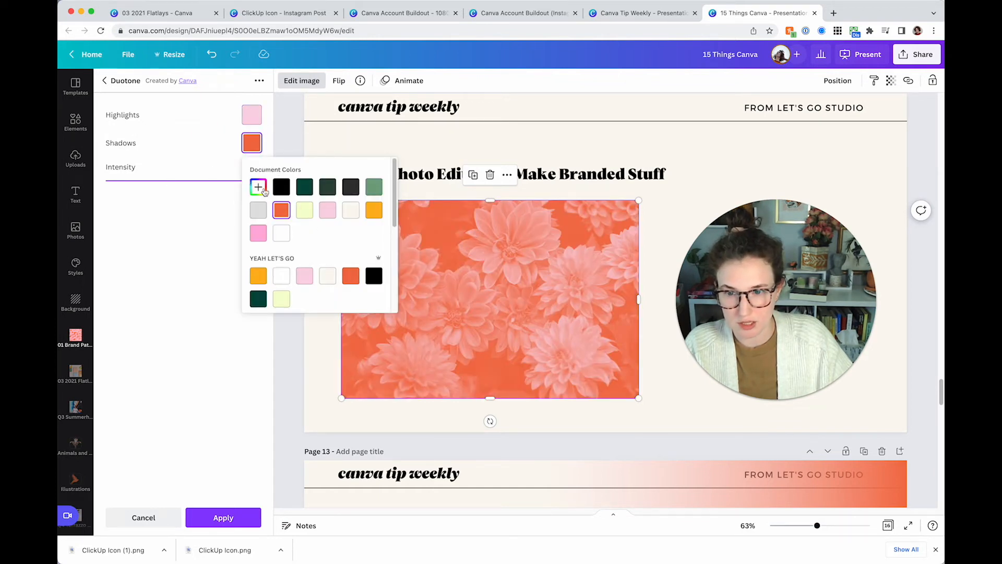
pyautogui.click(258, 187)
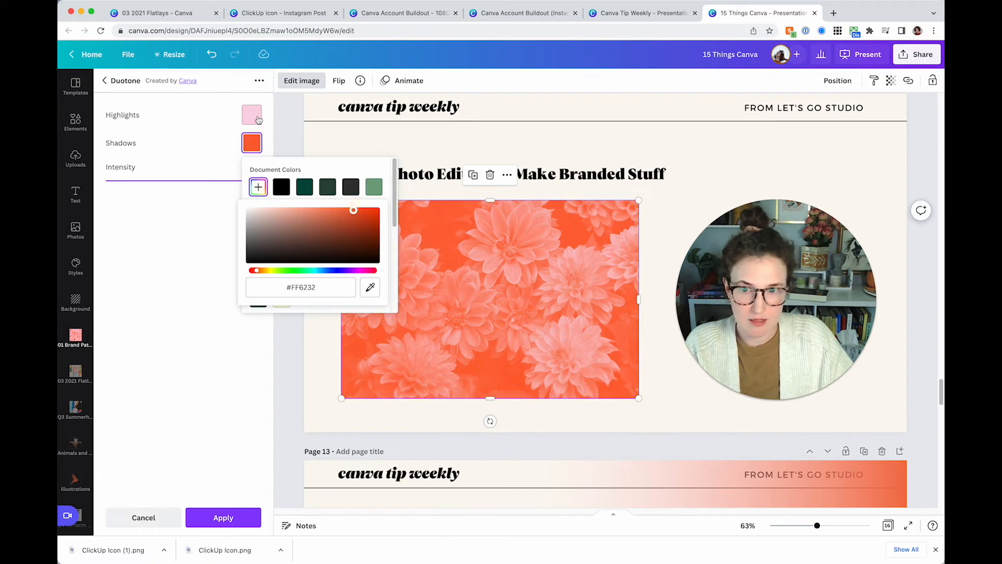
# Step: Fine-tune the duotone highlights to the custom pink #FFD4E7 and finish editing the dahlia photo
pyautogui.click(256, 118)
pyautogui.click(256, 160)
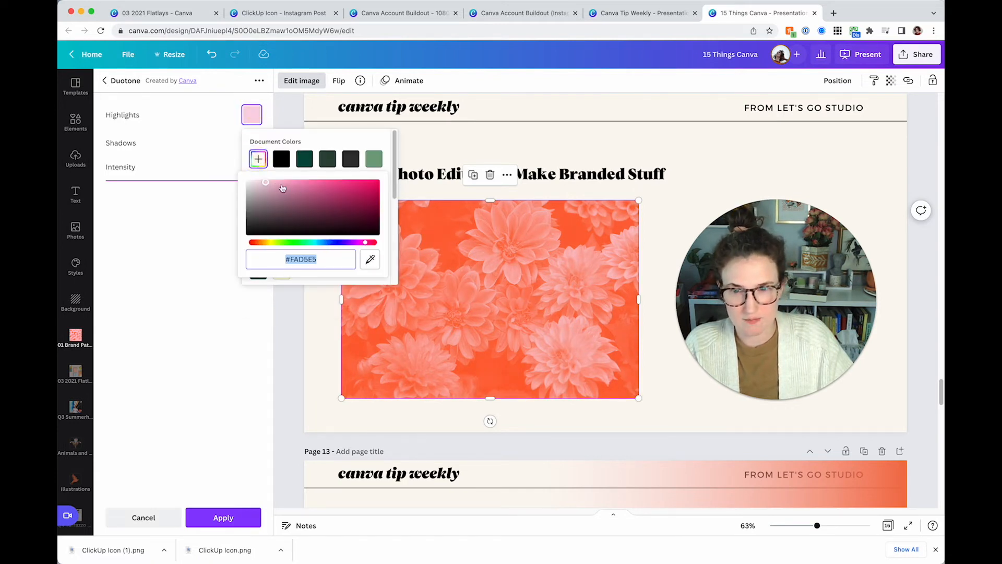
pyautogui.moveTo(285, 181); pyautogui.dragTo(269, 180)
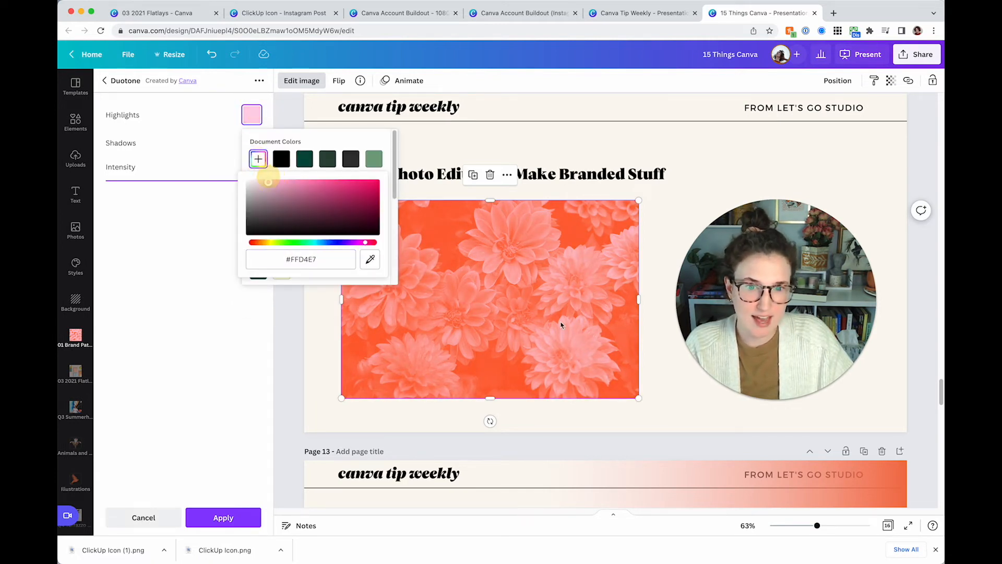
pyautogui.click(665, 369)
pyautogui.click(664, 369)
pyautogui.click(328, 222)
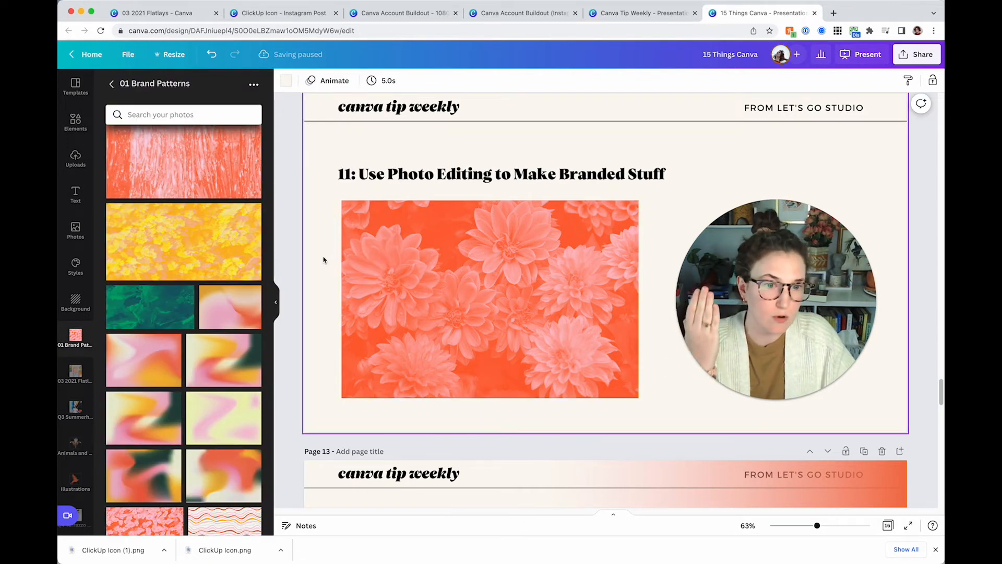
# Step: Apply the Flow effect from the Liquify set to the duotone dahlia photo on page 12
pyautogui.click(412, 262)
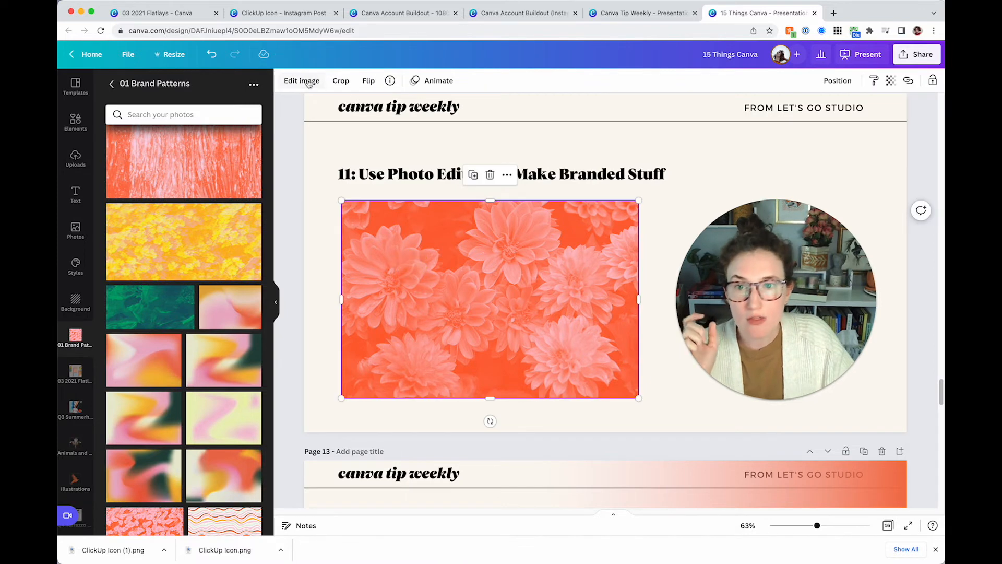
pyautogui.click(302, 81)
pyautogui.scroll(-1, 171, 258)
pyautogui.scroll(-12, 172, 261)
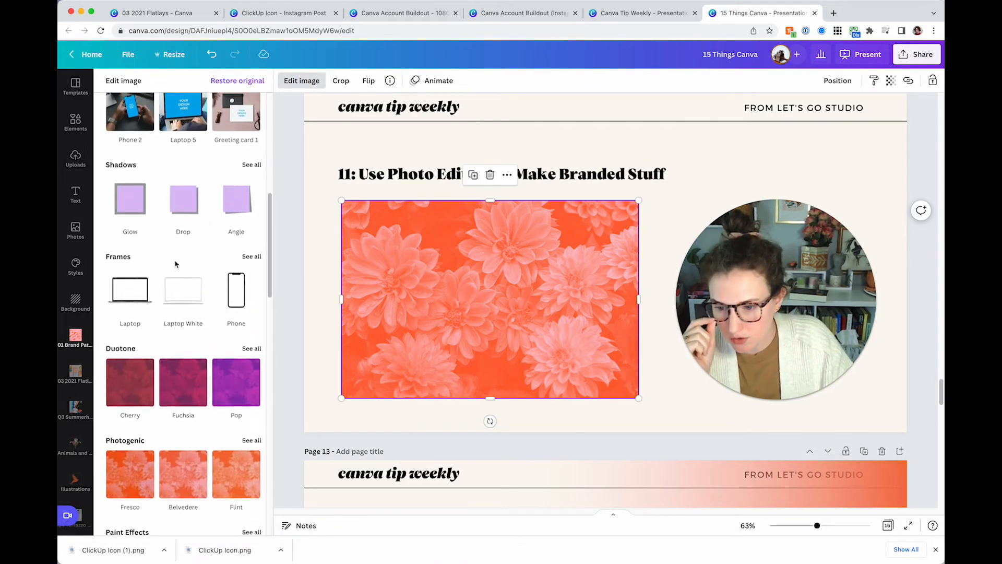
pyautogui.scroll(-5, 176, 264)
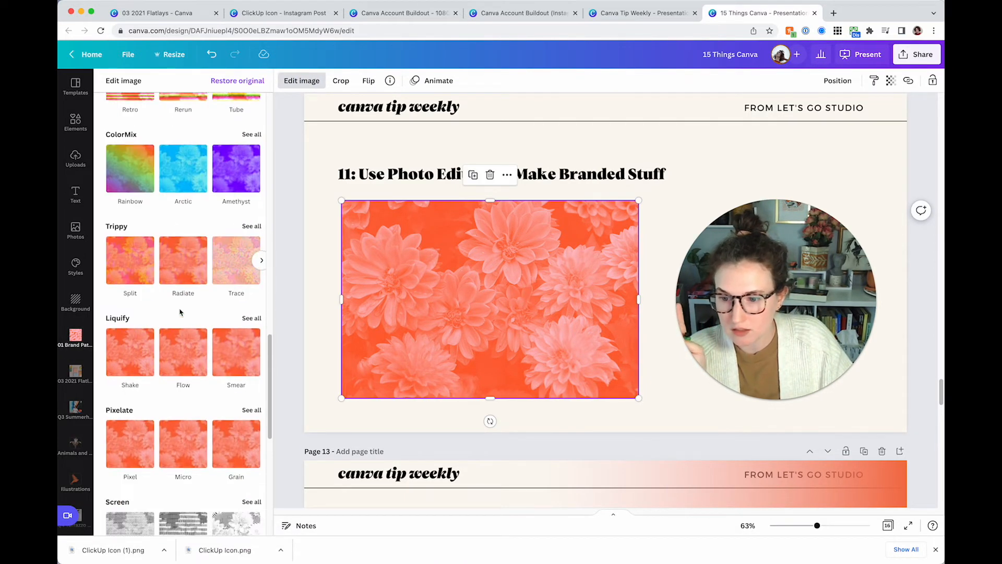
pyautogui.click(252, 318)
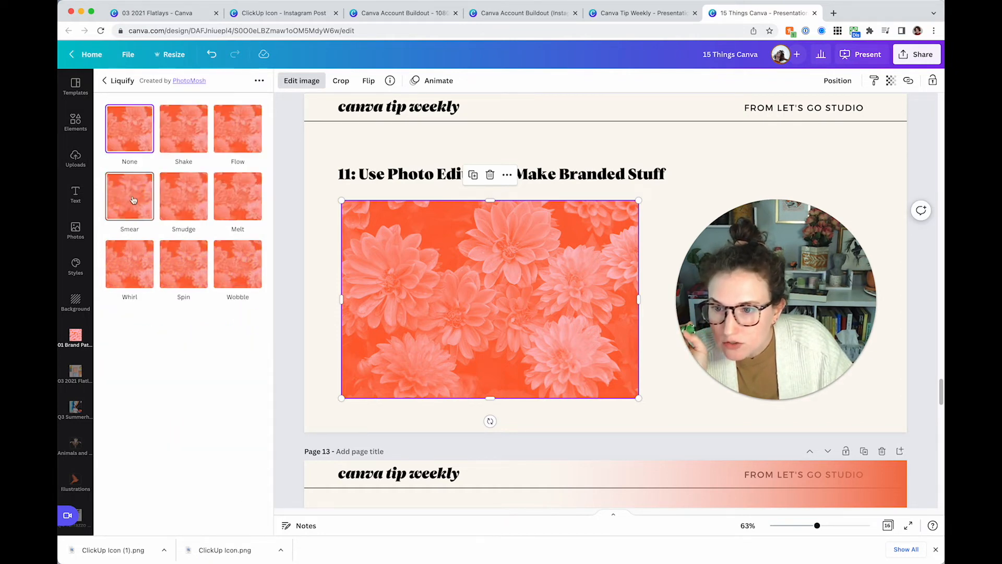
pyautogui.click(236, 132)
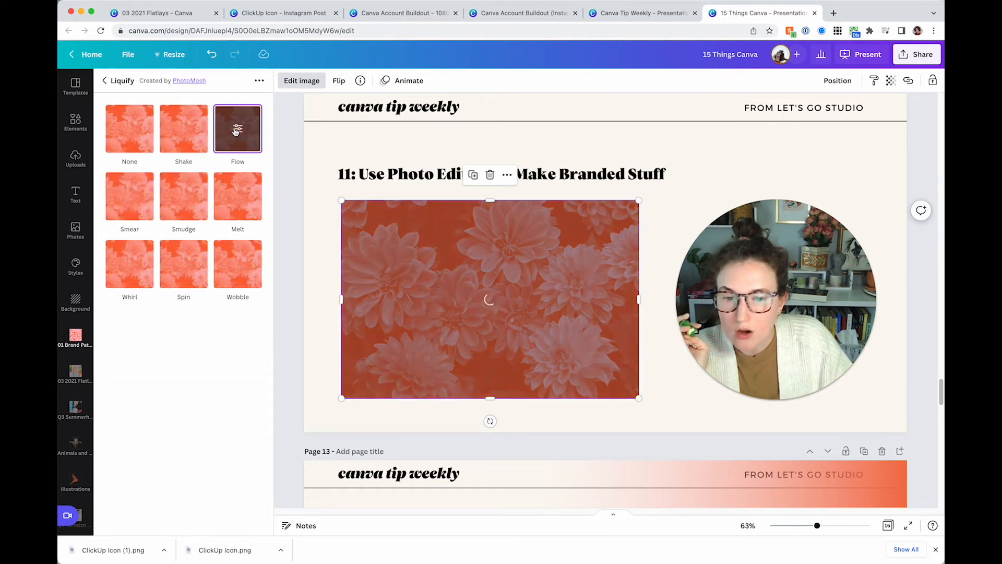
# Step: Switch the duotone dahlia photo's Liquify effect to Melt and finish editing the photo
pyautogui.click(232, 212)
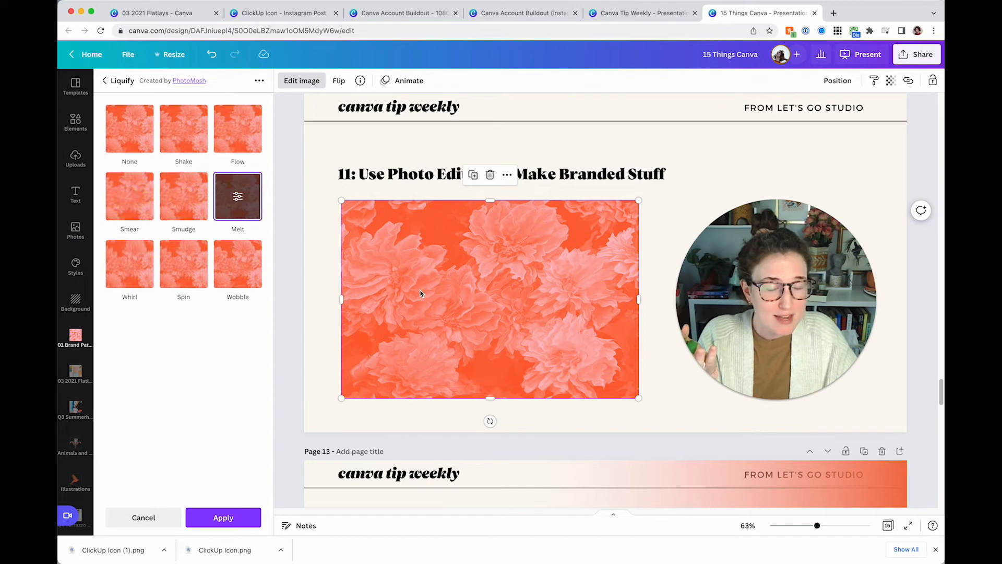
pyautogui.click(332, 150)
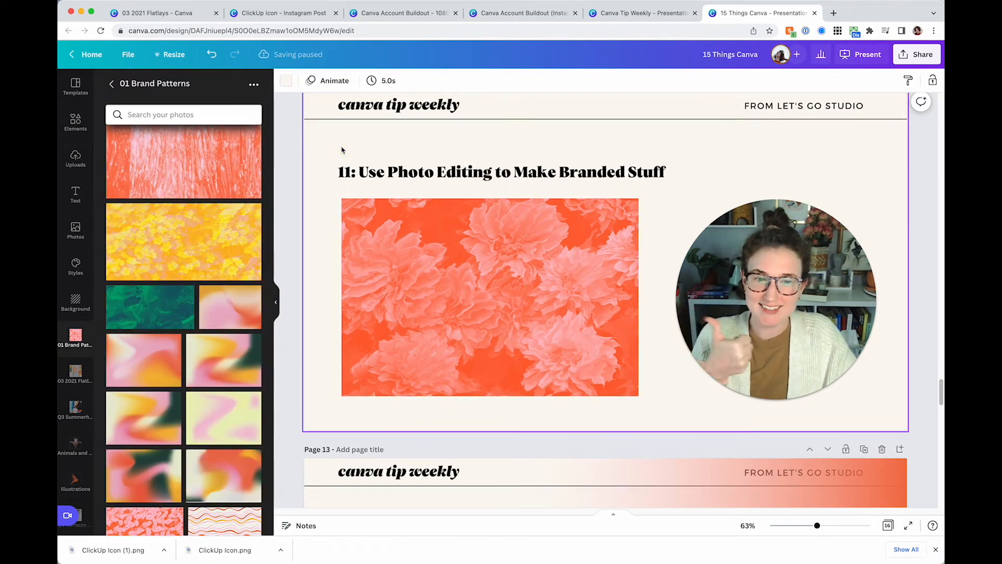
# Step: Change the second colour of the page 13 gradient to the yellow-orange document colour
pyautogui.scroll(-8, 343, 151)
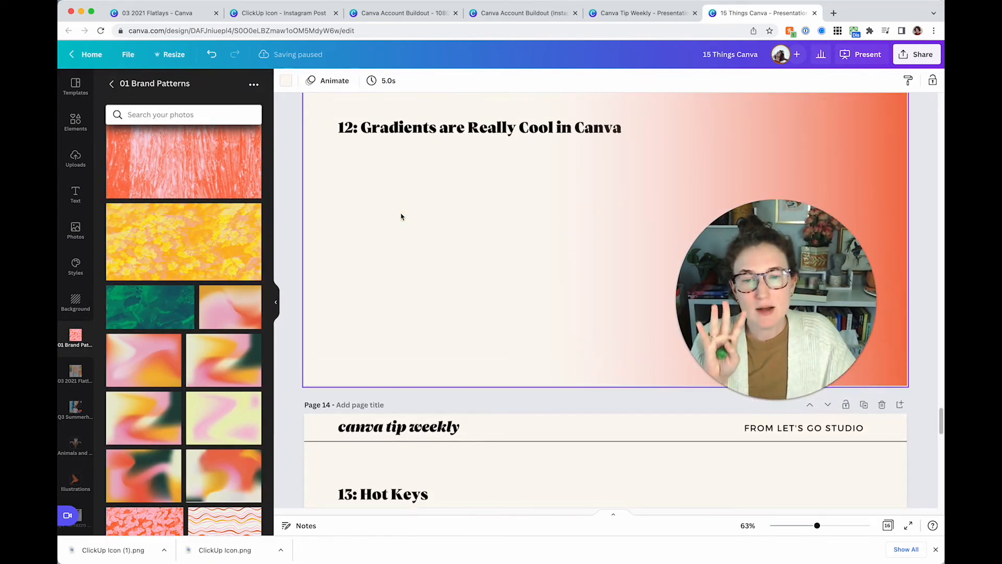
pyautogui.scroll(1, 401, 215)
pyautogui.click(402, 215)
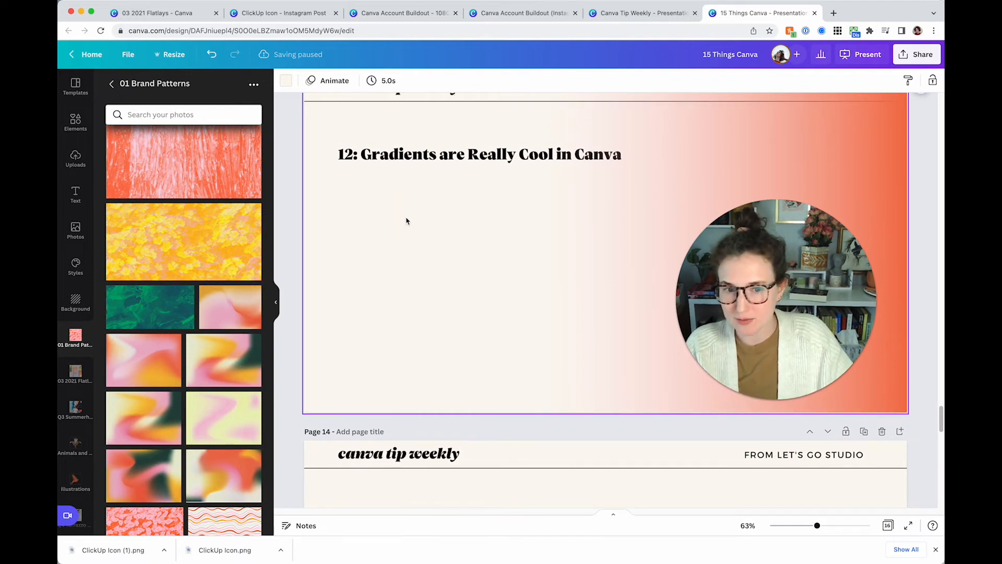
pyautogui.scroll(1, 417, 235)
pyautogui.click(436, 254)
pyautogui.scroll(1, 431, 248)
pyautogui.moveTo(762, 149); pyautogui.dragTo(794, 163)
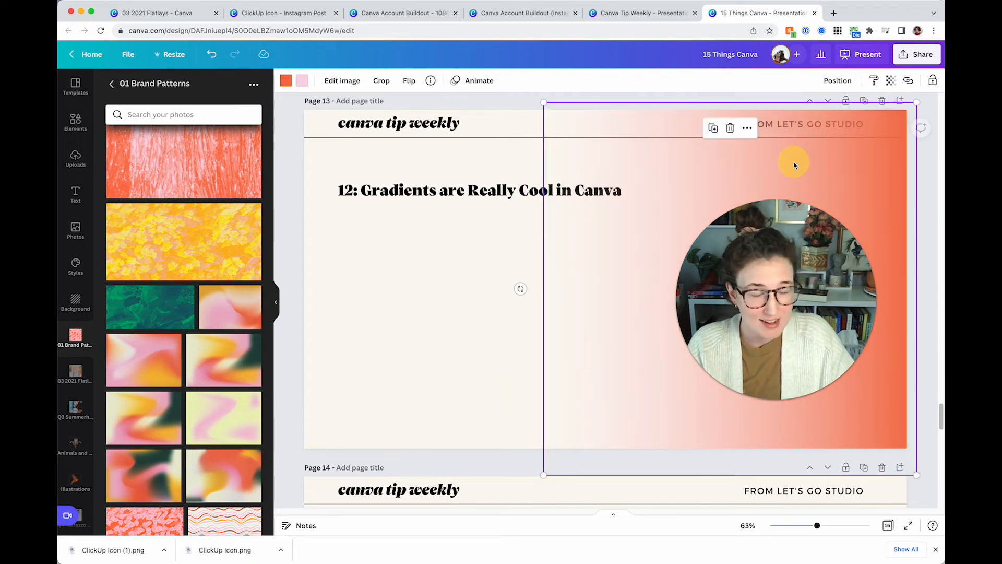
pyautogui.click(302, 80)
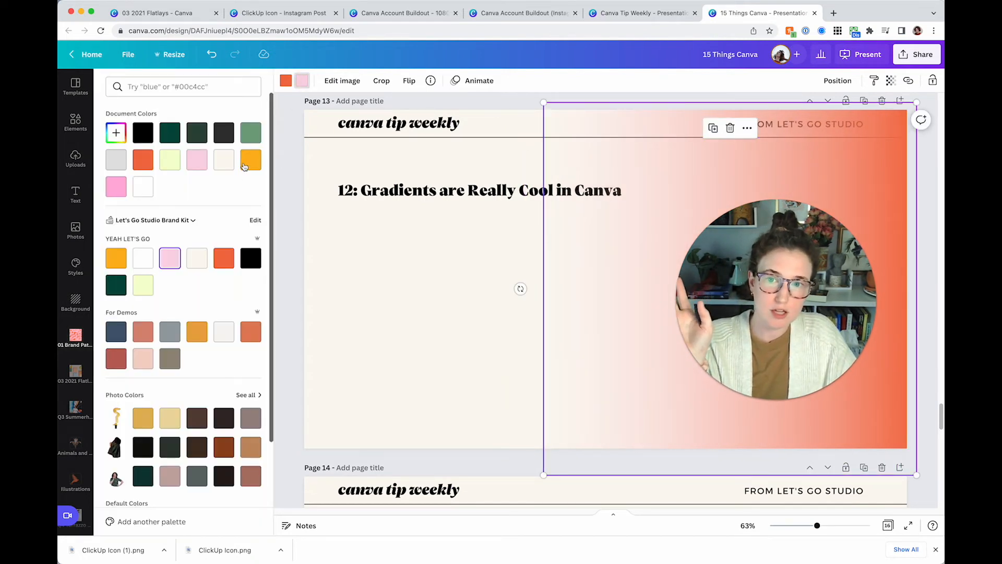
pyautogui.click(246, 165)
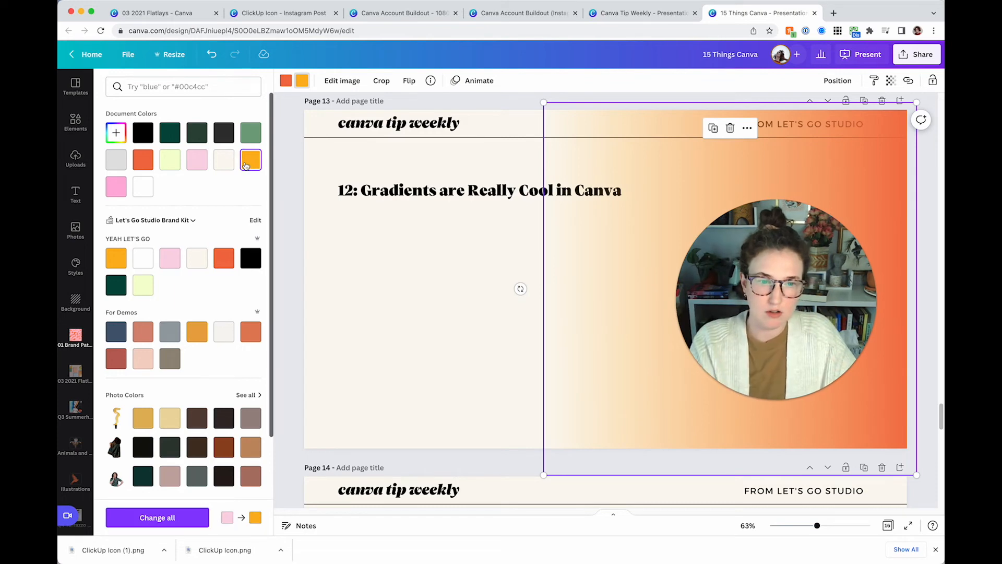
pyautogui.click(408, 342)
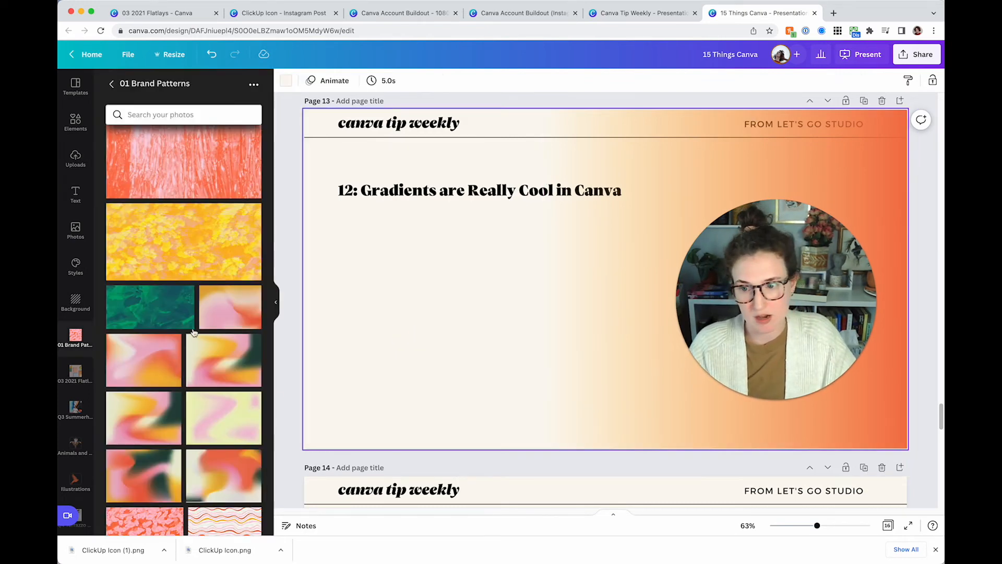
# Step: Place the wavy striped brand pattern on page 13 and move the orange gradient so it overlaps the pattern
pyautogui.scroll(4, 447, 199)
pyautogui.click(446, 197)
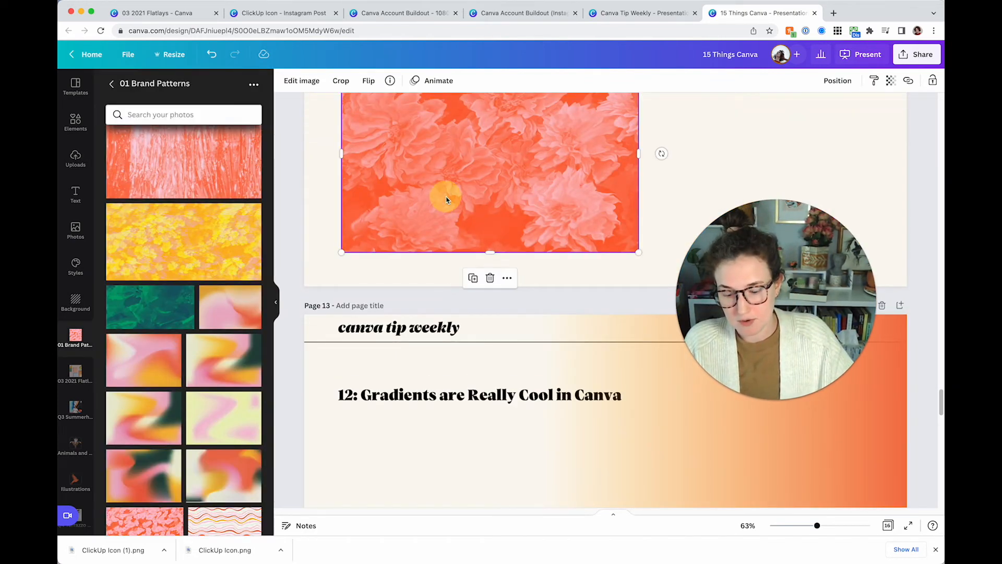
pyautogui.scroll(1, 447, 197)
pyautogui.scroll(-3, 412, 412)
pyautogui.click(416, 430)
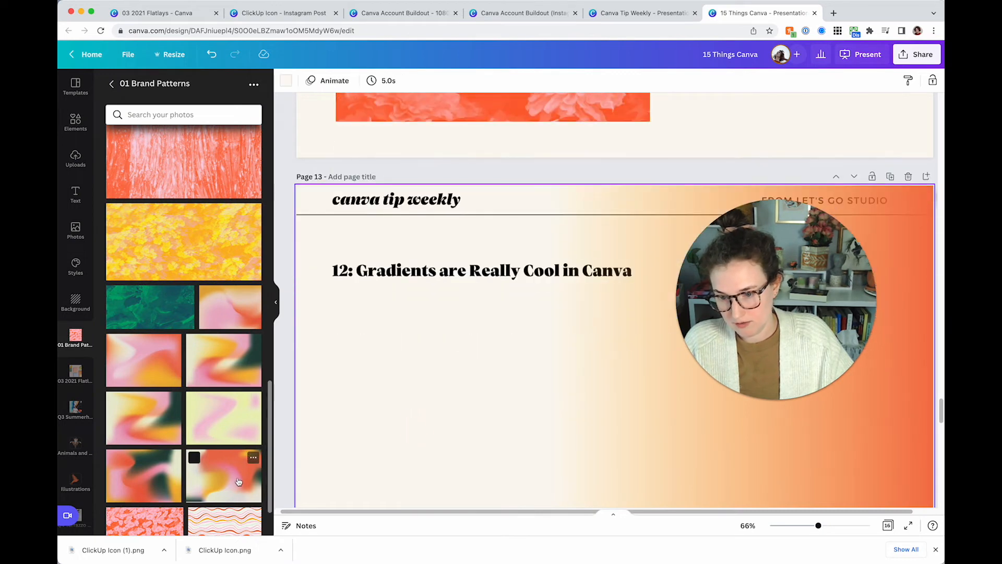
pyautogui.moveTo(226, 514)
pyautogui.mouseDown()
pyautogui.moveTo(557, 358)
pyautogui.moveTo(542, 356)
pyautogui.mouseUp()
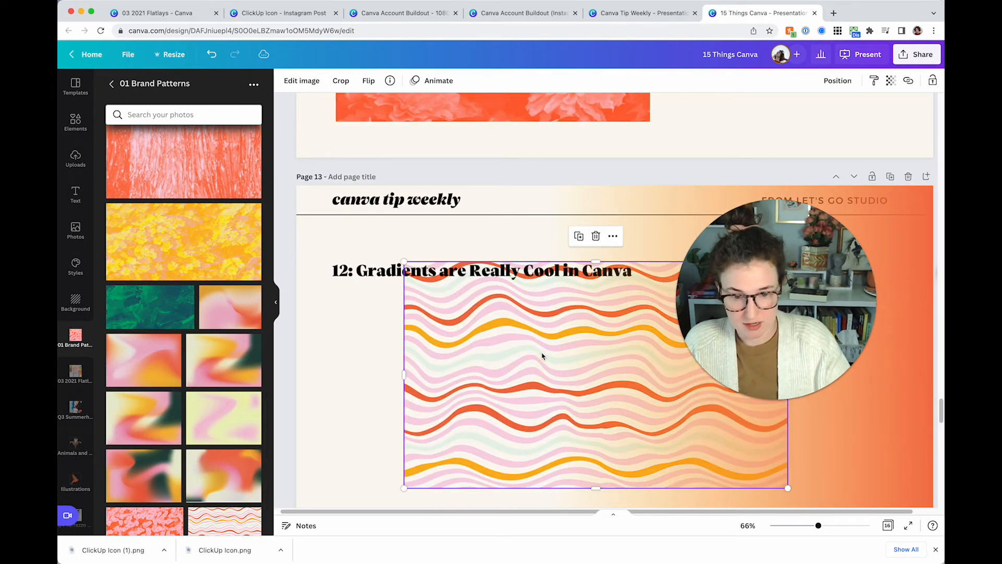
pyautogui.click(599, 356)
pyautogui.moveTo(628, 365); pyautogui.dragTo(554, 384)
pyautogui.scroll(-1, 554, 384)
pyautogui.scroll(-3, 553, 384)
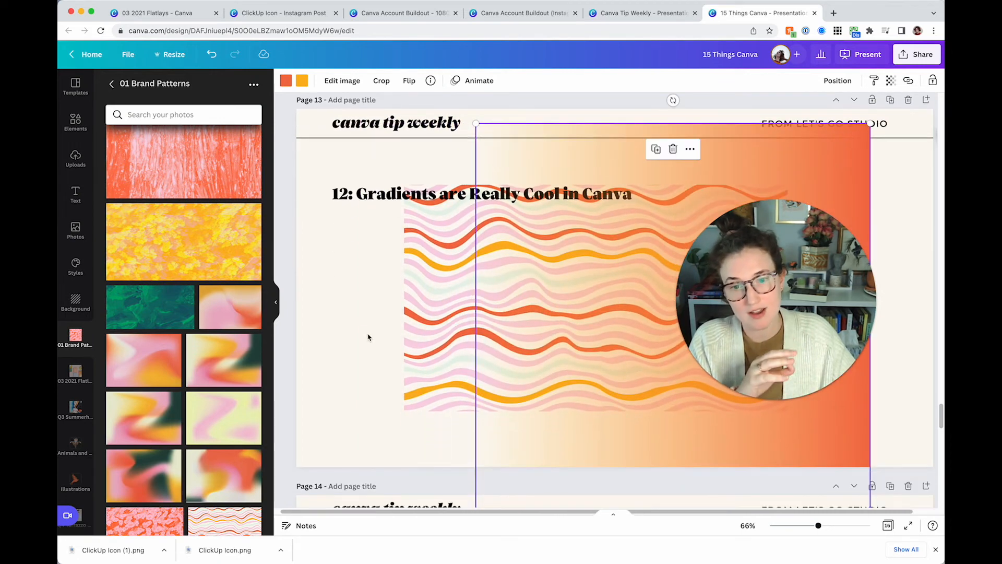
pyautogui.click(318, 313)
# Step: Find the Gradient collection among the graphics elements and show all of its items
pyautogui.click(77, 123)
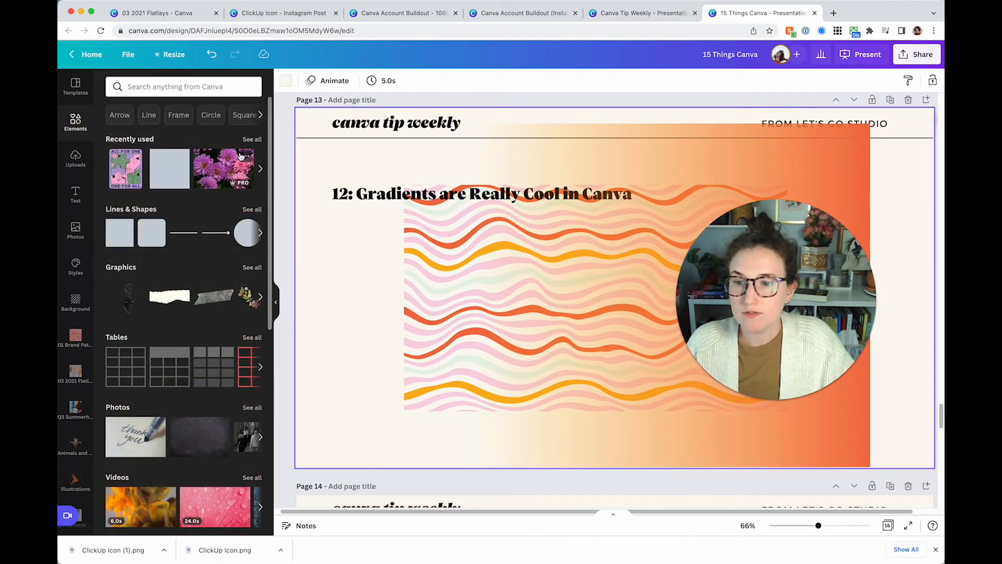
pyautogui.scroll(-2, 201, 209)
pyautogui.scroll(1, 201, 216)
pyautogui.scroll(-8, 188, 224)
pyautogui.scroll(-15, 183, 232)
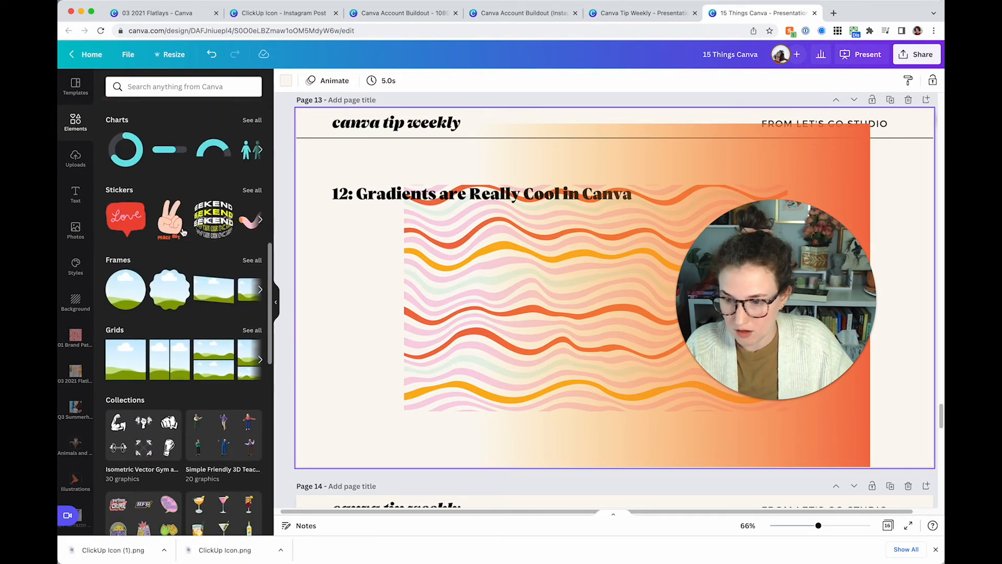
pyautogui.scroll(20, 183, 232)
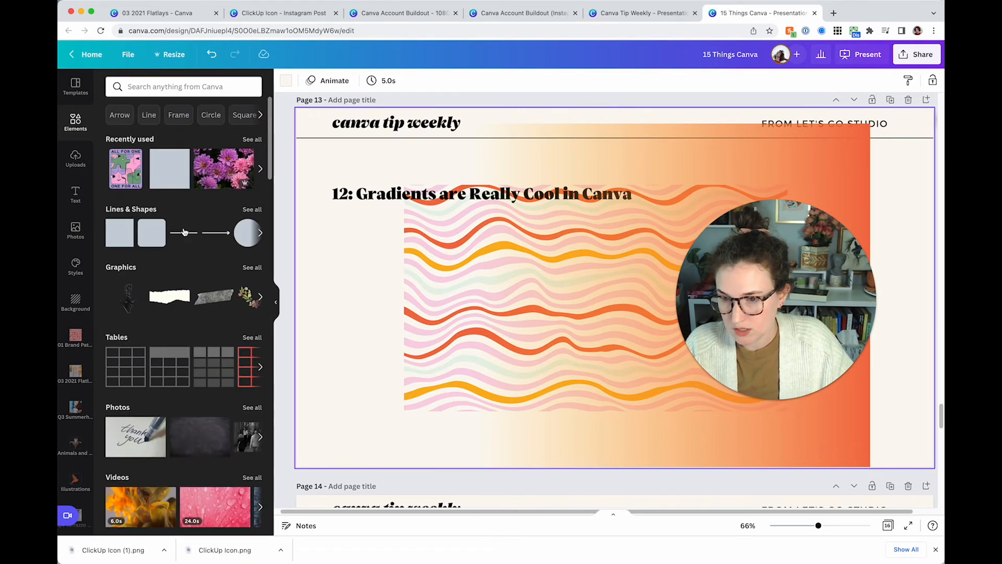
pyautogui.click(253, 267)
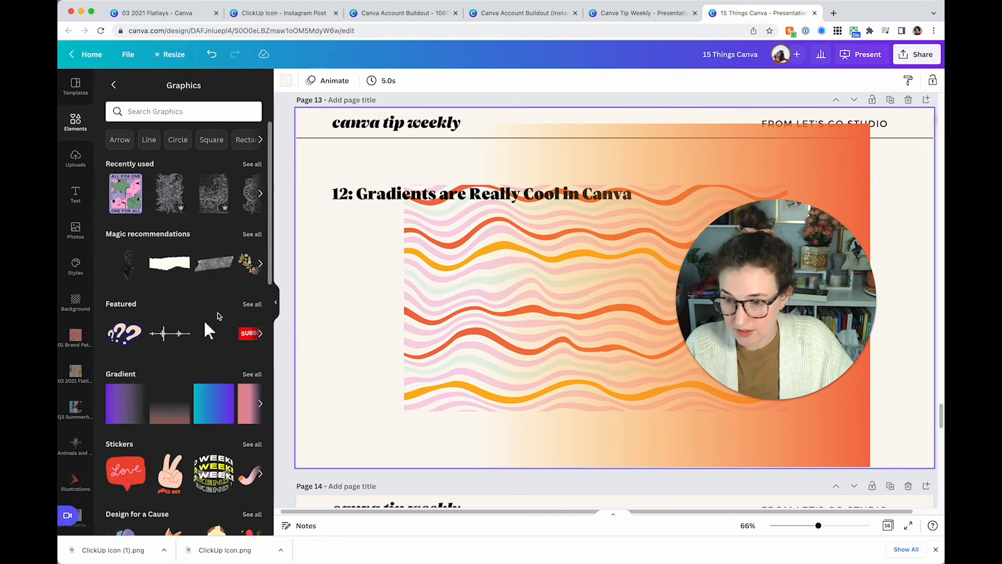
pyautogui.click(256, 359)
# Step: Delete the orange gradient and the wavy striped pattern from page 13
pyautogui.click(494, 341)
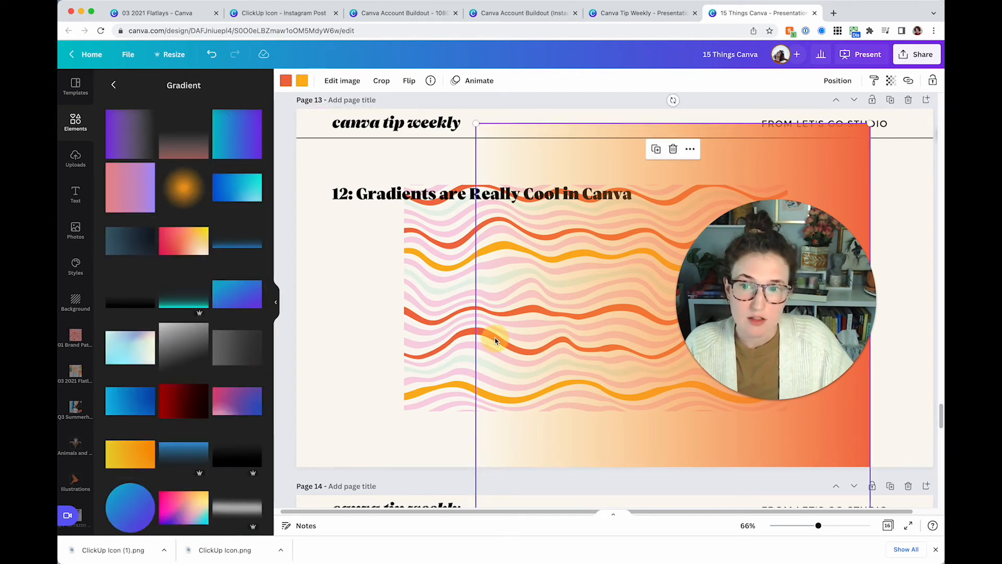
pyautogui.press('Delete')
pyautogui.click(495, 341)
pyautogui.press('Delete')
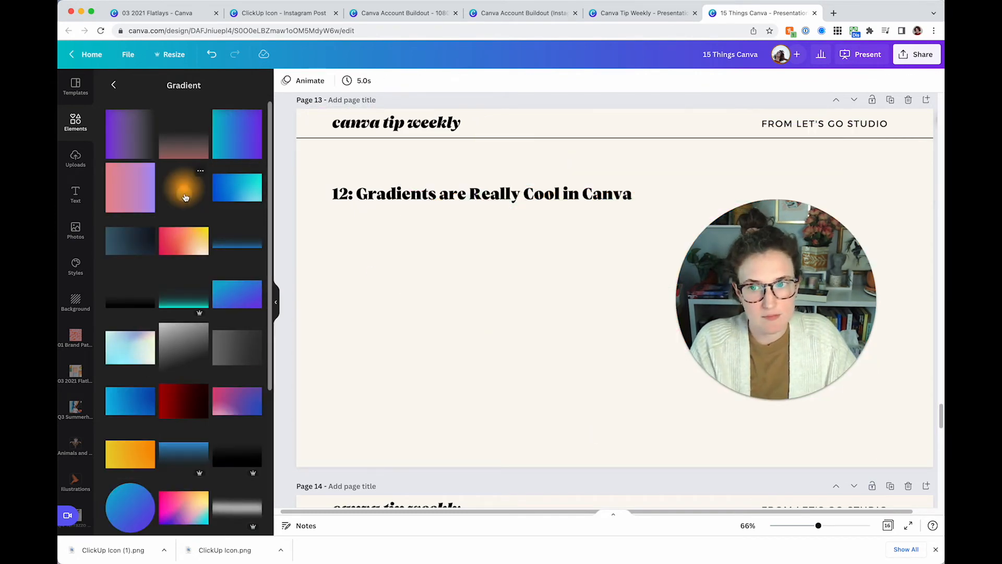
# Step: Add the orange radial gradient, enlarge it over the lower-left corner of page 13 and recolour it to the brand red-orange
pyautogui.click(183, 187)
pyautogui.moveTo(608, 313); pyautogui.dragTo(332, 459)
pyautogui.moveTo(416, 364); pyautogui.dragTo(529, 264)
pyautogui.moveTo(447, 378); pyautogui.dragTo(422, 401)
pyautogui.click(286, 82)
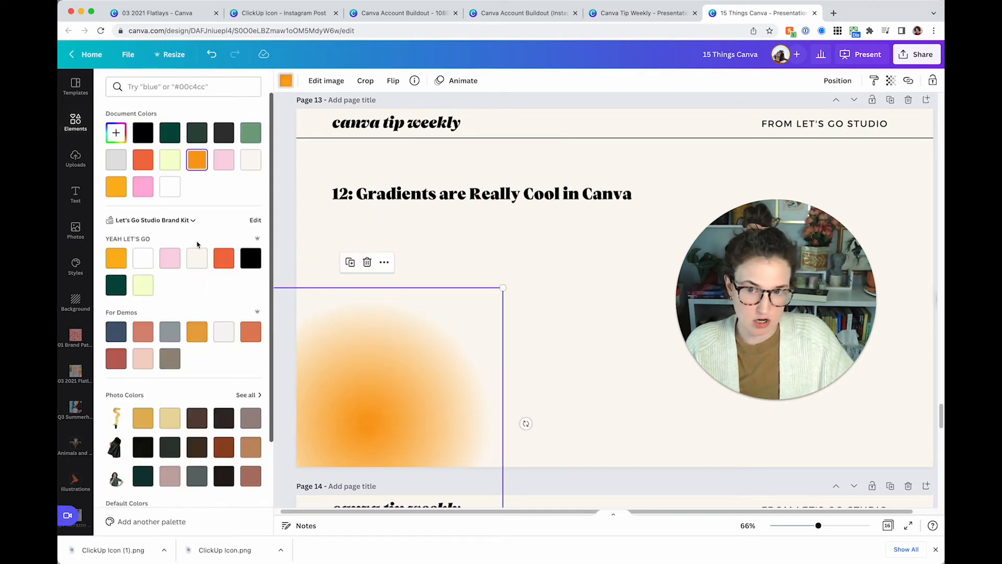
pyautogui.click(228, 257)
# Step: Duplicate the radial gradient just above the original and recolour the copy to the bright pink document colour
pyautogui.moveTo(379, 389); pyautogui.dragTo(345, 269)
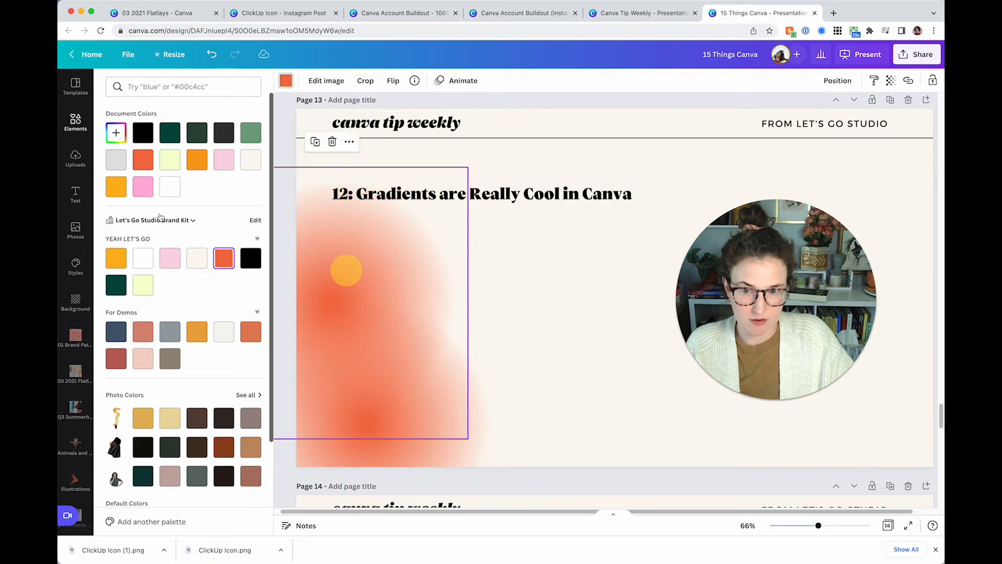
pyautogui.click(149, 193)
pyautogui.click(542, 308)
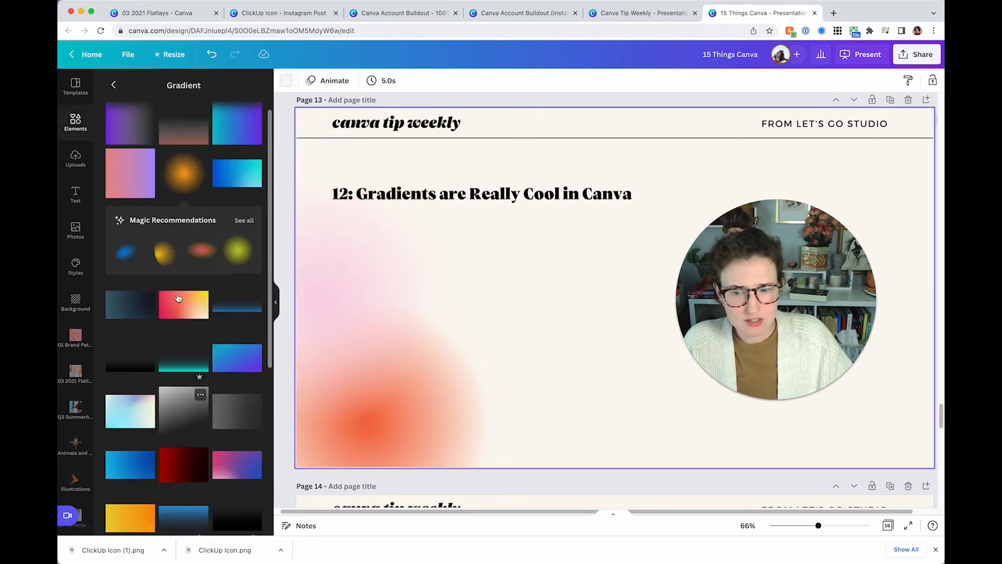
# Step: Try a pink-to-purple linear gradient on page 13 and remove it again
pyautogui.moveTo(139, 180); pyautogui.dragTo(385, 315)
pyautogui.press('BackSpace')
pyautogui.click(545, 331)
# Step: On the Hot Keys page, insert a rectangle, move it above the R key tile and delete it
pyautogui.scroll(-8, 546, 331)
pyautogui.moveTo(785, 338); pyautogui.dragTo(838, 209)
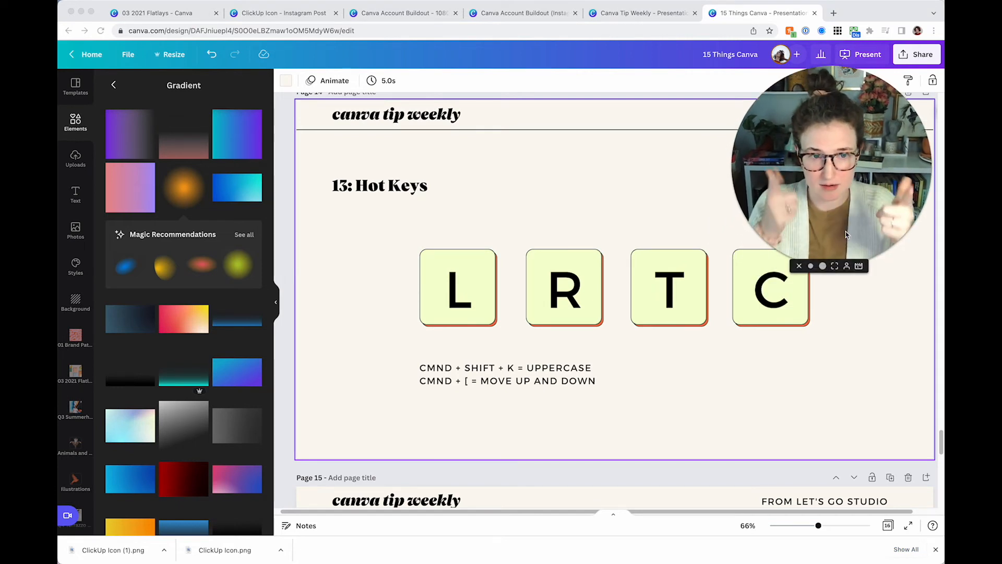
pyautogui.click(676, 222)
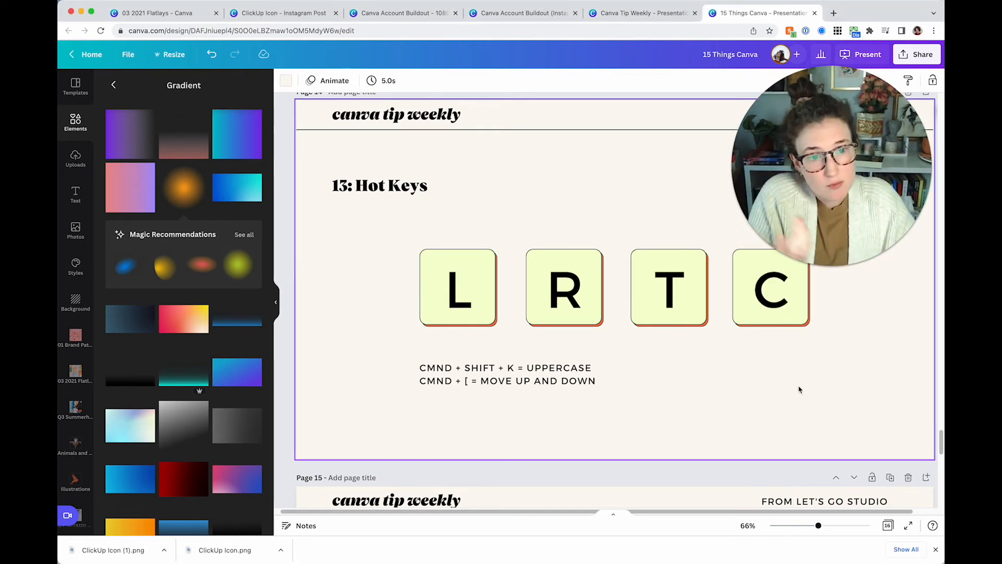
pyautogui.click(476, 254)
pyautogui.click(463, 209)
pyautogui.click(556, 259)
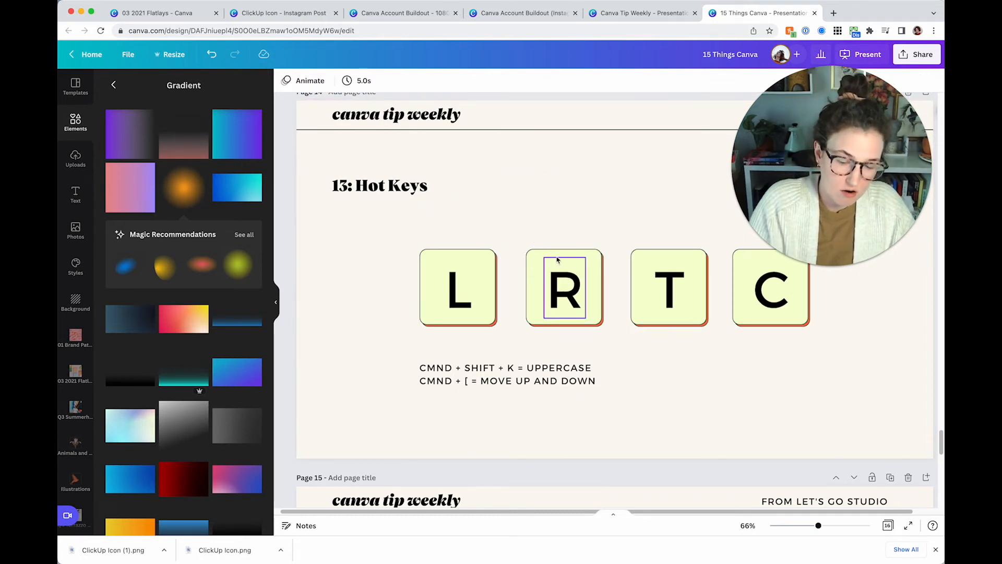
pyautogui.press('r')
pyautogui.moveTo(613, 265); pyautogui.dragTo(534, 205)
pyautogui.press('Delete')
# Step: Insert a new text box on the Hot Keys page, move it above the key tiles and delete it
pyautogui.click(657, 257)
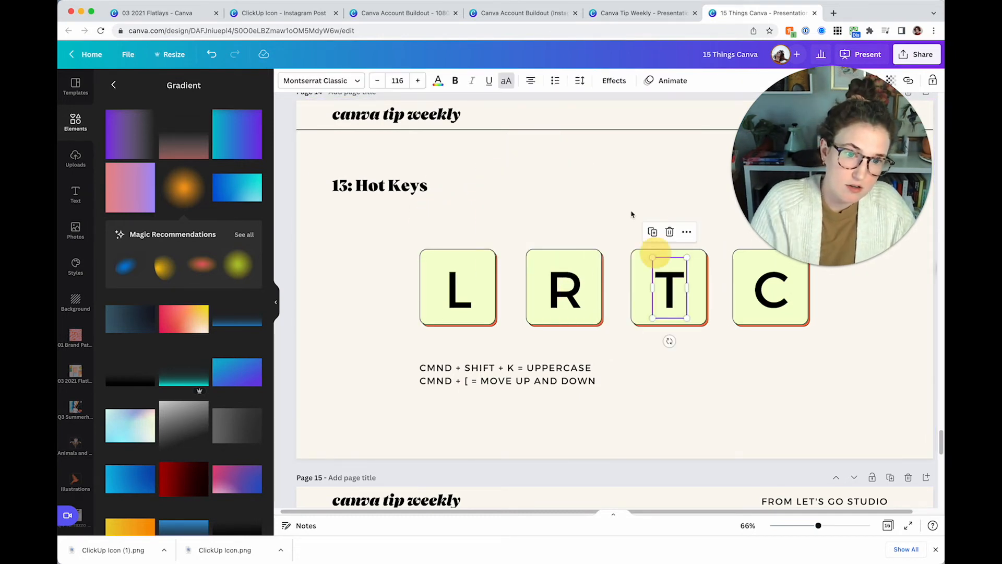
pyautogui.click(628, 207)
pyautogui.press('t')
pyautogui.moveTo(610, 280); pyautogui.dragTo(551, 172)
pyautogui.click(474, 178)
pyautogui.click(490, 208)
pyautogui.press('Delete')
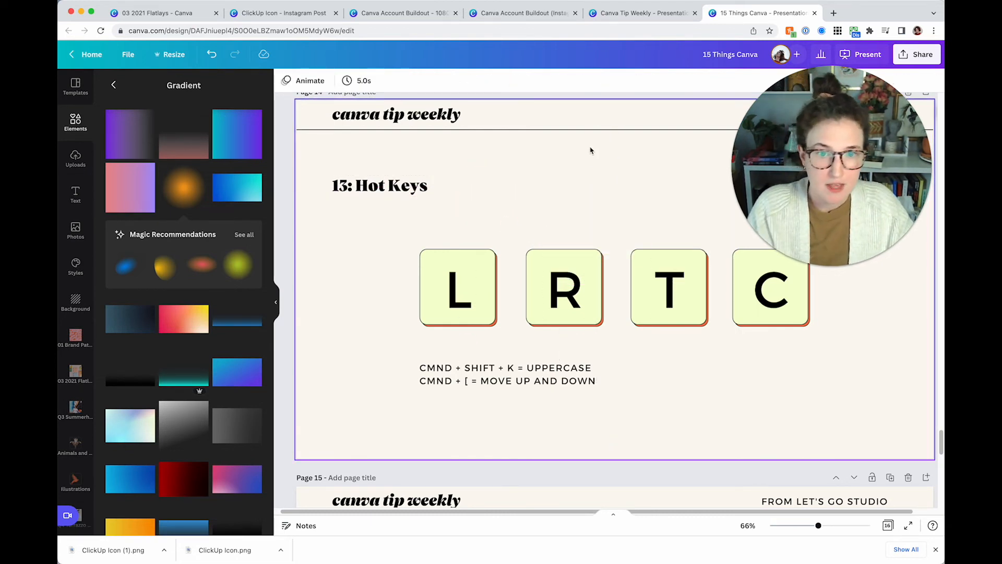
# Step: Insert a circle on the Hot Keys page, move it above the key tiles and delete it
pyautogui.press('c')
pyautogui.click(501, 210)
pyautogui.moveTo(615, 255); pyautogui.dragTo(588, 197)
pyautogui.press('Delete')
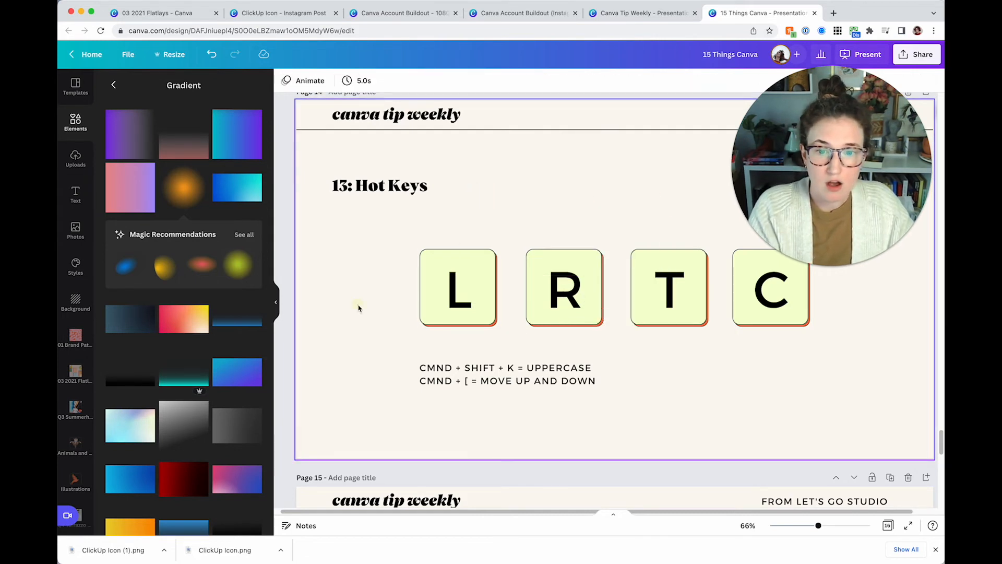
# Step: Toggle the uppercase formatting of the two-line shortcut note below the key tiles on and off repeatedly
pyautogui.click(455, 371)
pyautogui.press('super+shift+k')
pyautogui.press('super+shift+k')
pyautogui.press('super+shift+k')
pyautogui.press('super+shift+k')
pyautogui.press('super+shift+k')
pyautogui.press('super+shift+k')
pyautogui.press('super+shift+k')
pyautogui.press('super+shift+k')
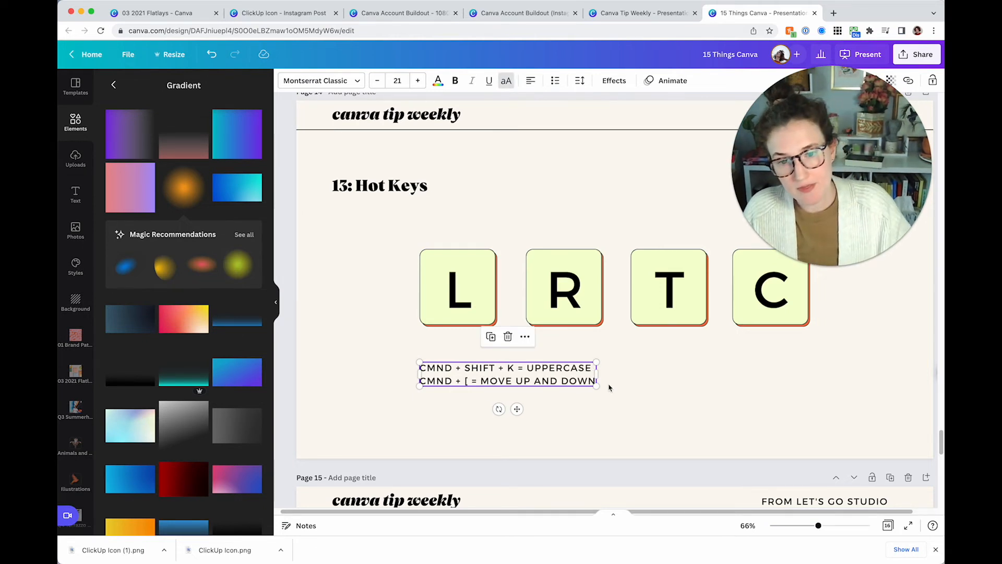
# Step: Move the letter L up so it extends past the upper edge of its key tile
pyautogui.moveTo(459, 289); pyautogui.dragTo(444, 261)
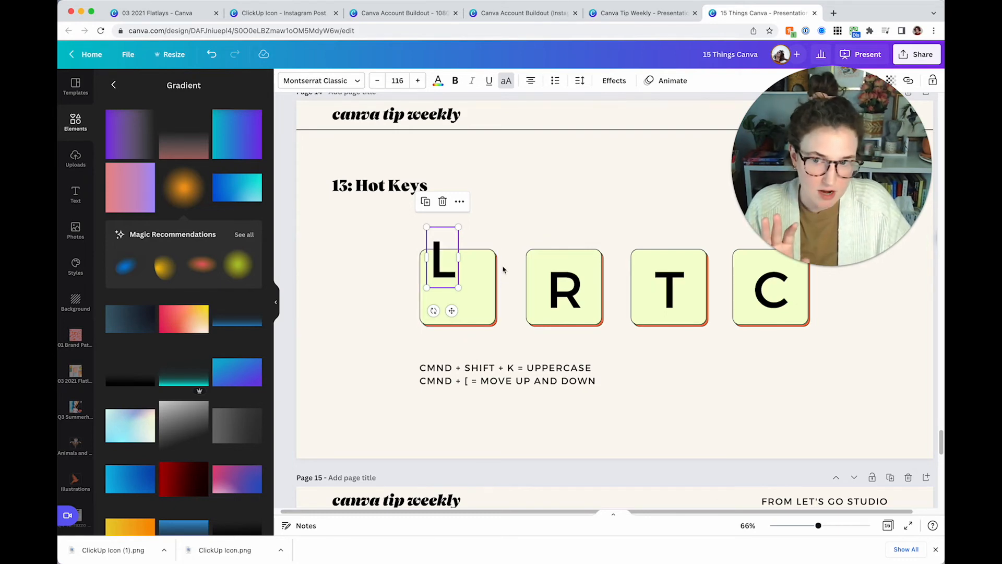
pyautogui.click(526, 235)
# Step: Go to the page for tip 14 and compare the full presentation templates with the branded presentation layouts
pyautogui.scroll(-6, 526, 238)
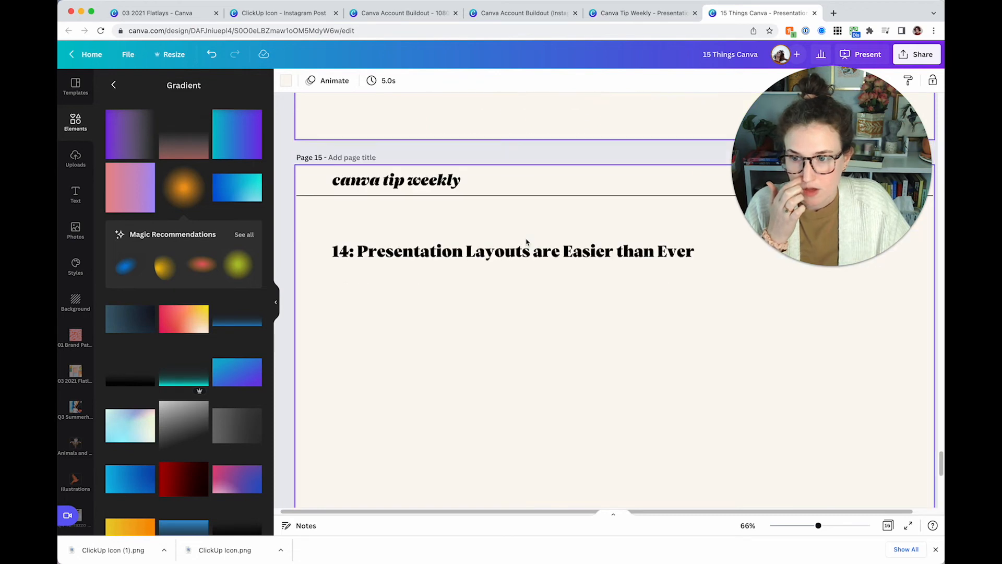
pyautogui.scroll(-2, 526, 242)
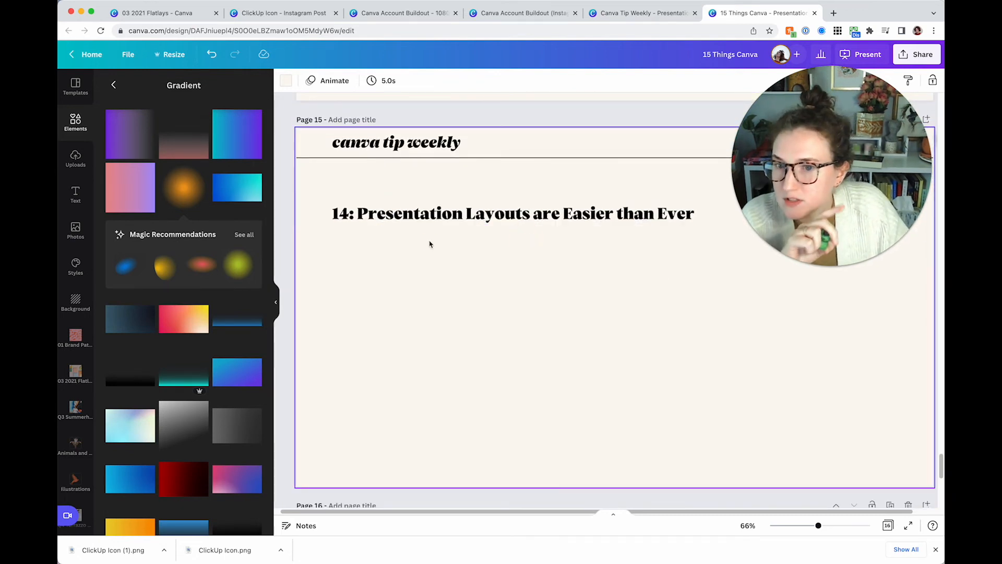
pyautogui.click(438, 308)
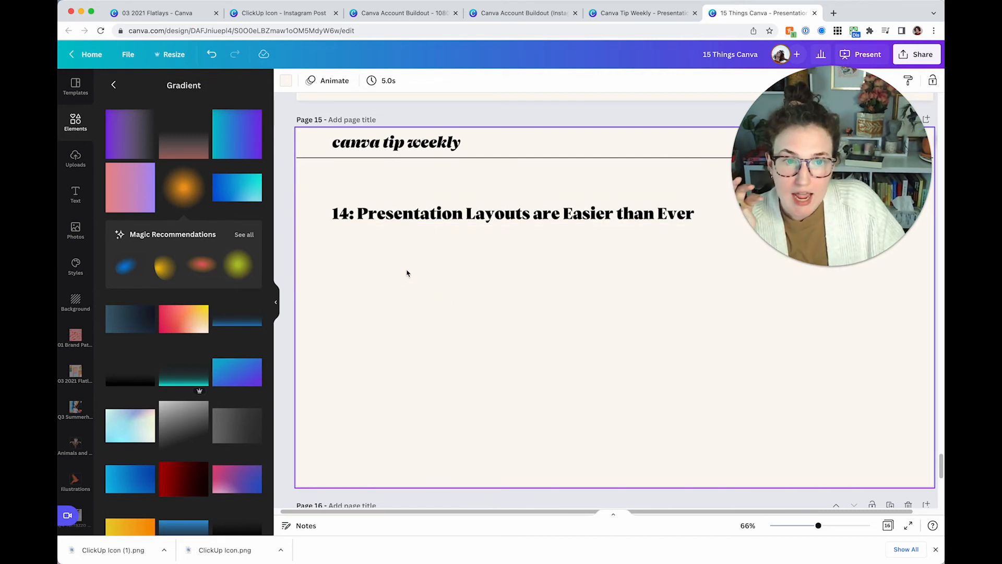
pyautogui.click(75, 86)
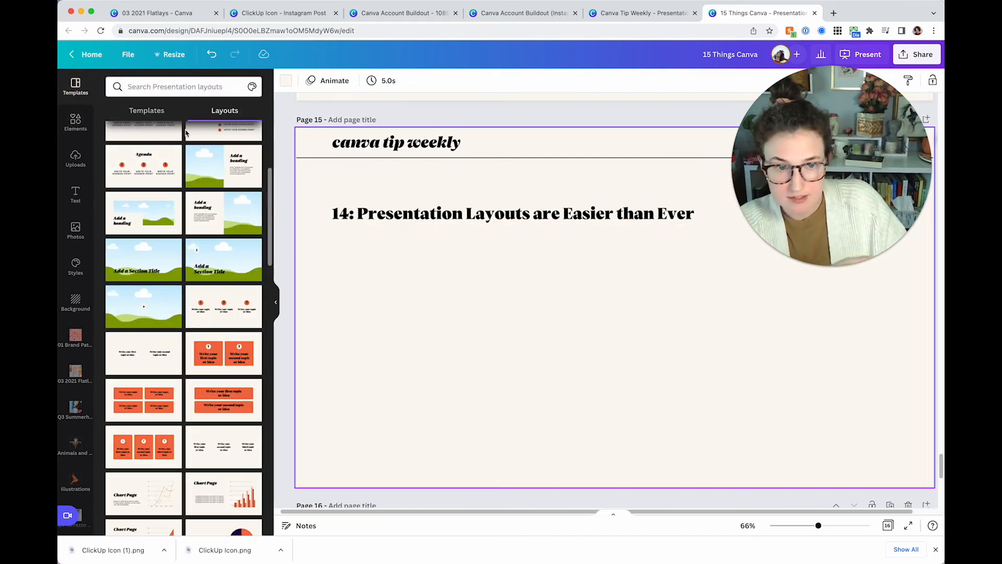
pyautogui.scroll(5, 185, 240)
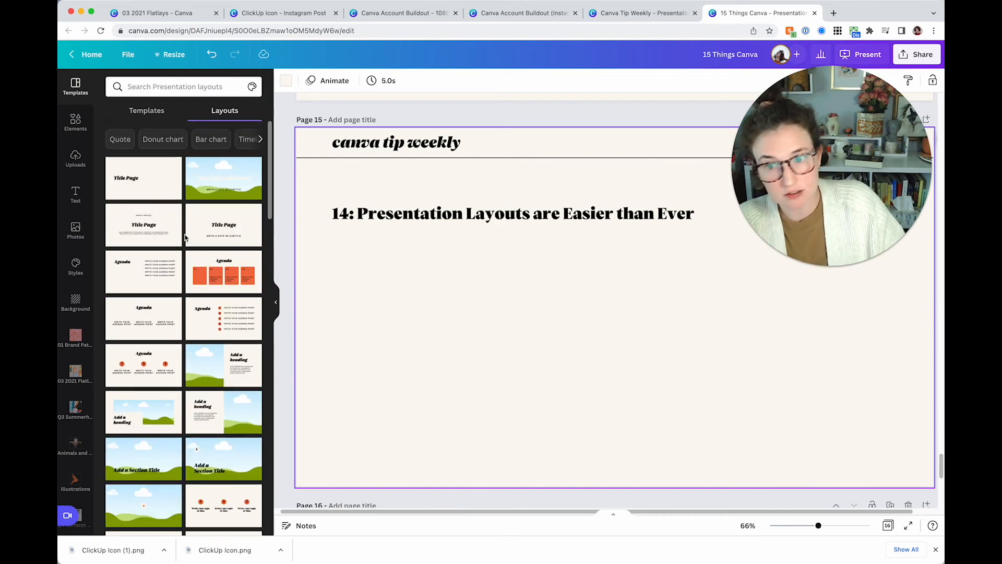
pyautogui.click(147, 112)
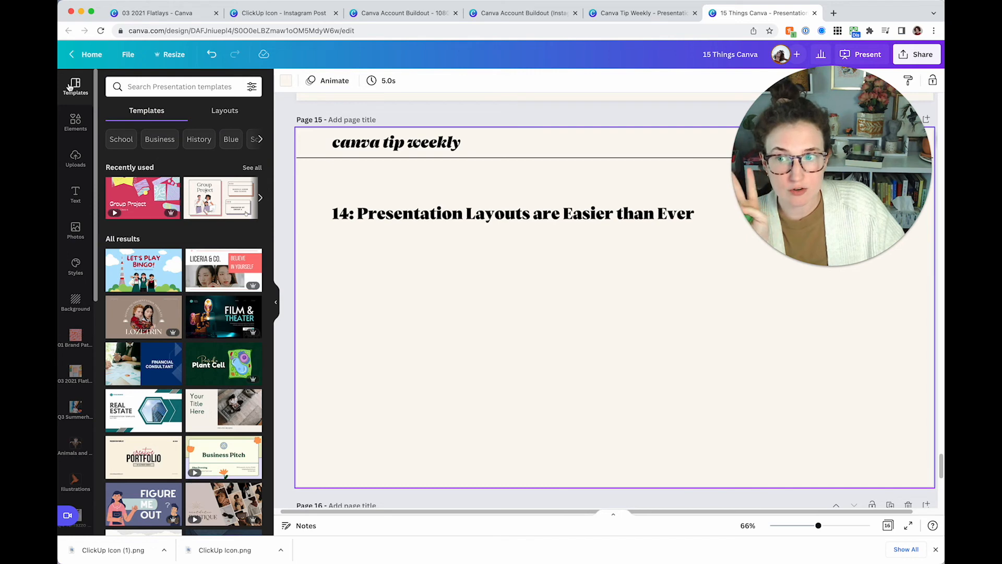
pyautogui.click(213, 112)
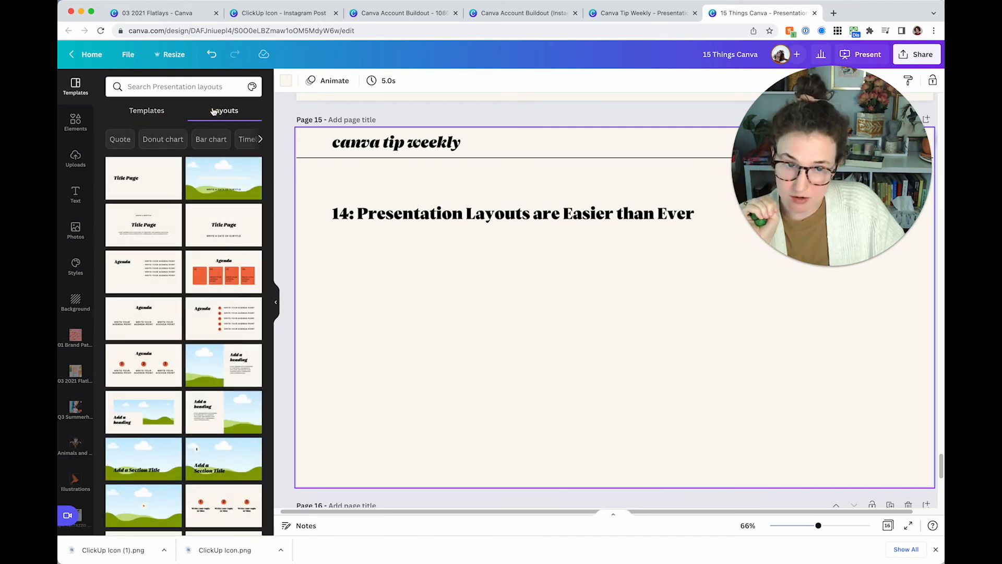
# Step: Add the layout with a heading, a paragraph and two tall image frames as a new page after page 15
pyautogui.scroll(-15, 203, 250)
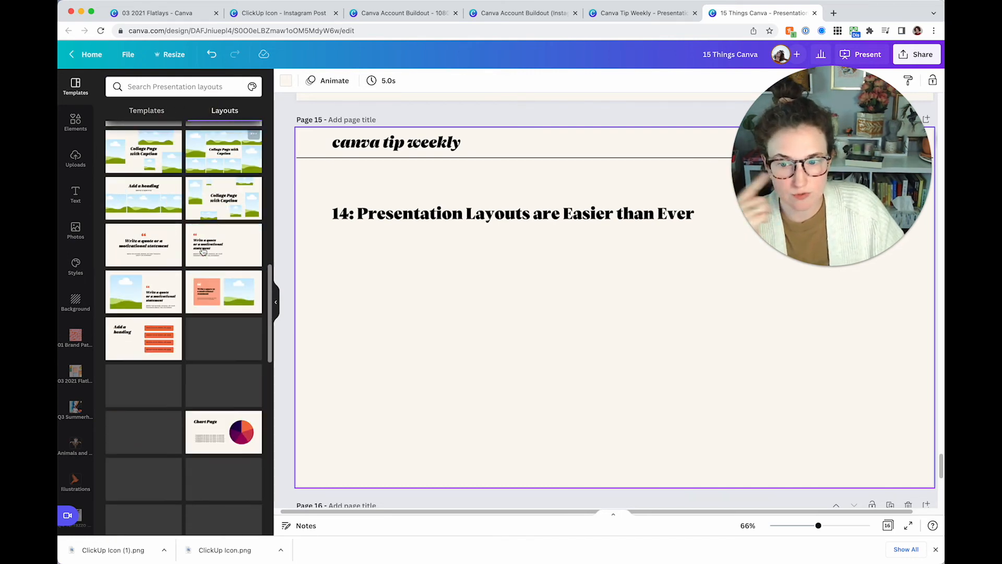
pyautogui.scroll(-2, 203, 251)
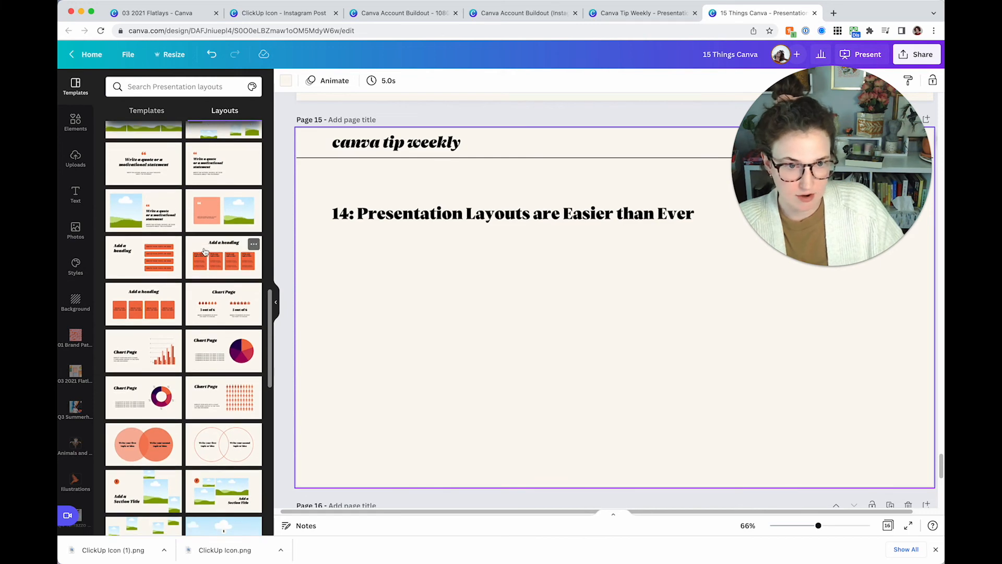
pyautogui.scroll(-5, 205, 251)
pyautogui.scroll(-4, 205, 252)
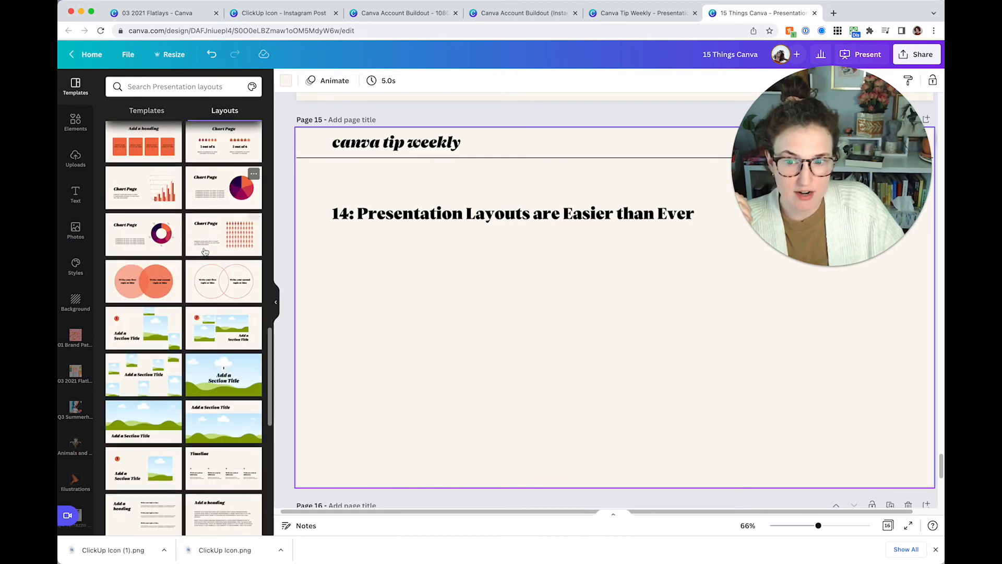
pyautogui.scroll(-10, 209, 253)
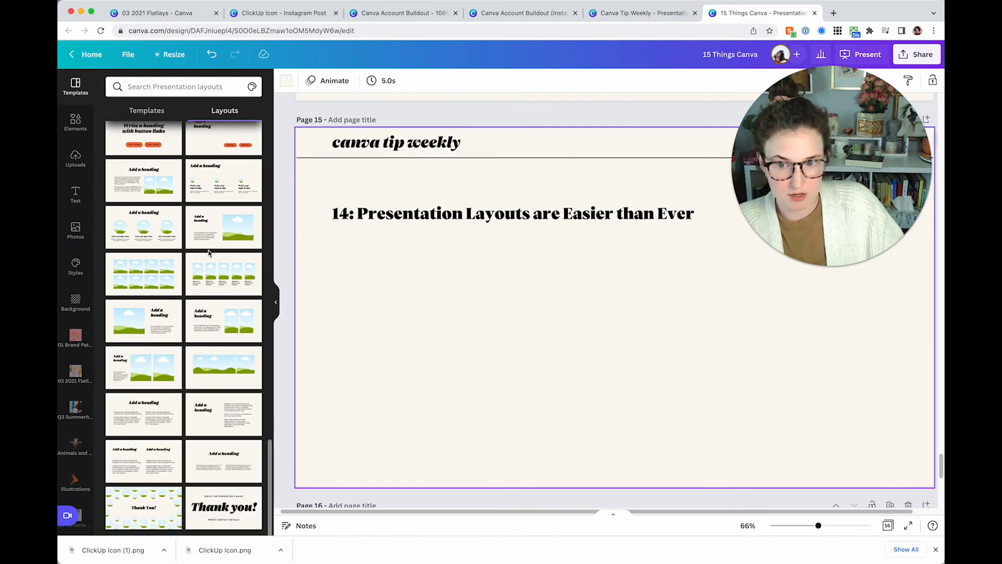
pyautogui.click(202, 329)
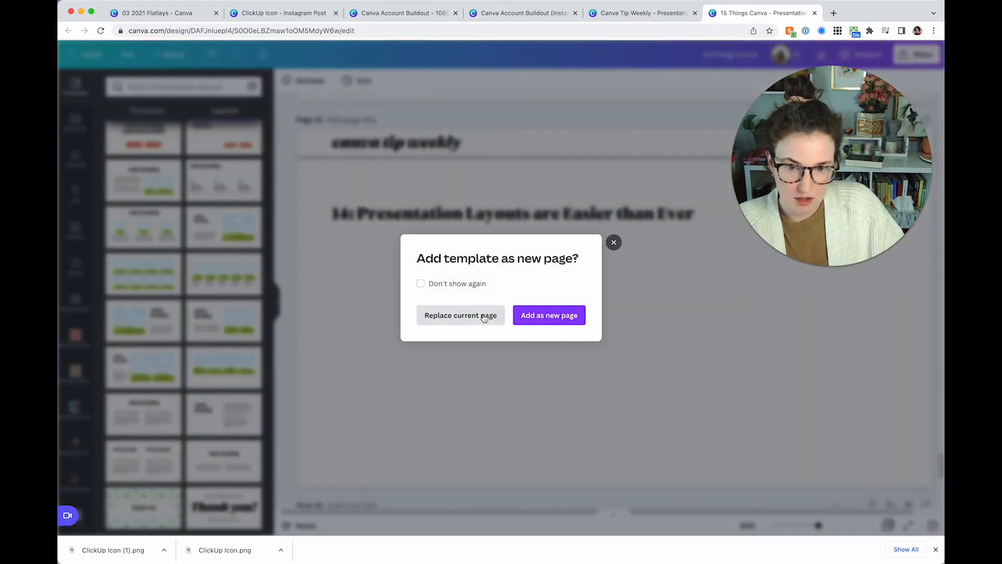
pyautogui.click(540, 316)
# Step: Change the font of the "Add a heading" text on page 16 to upright Vesterbro Poster
pyautogui.click(440, 257)
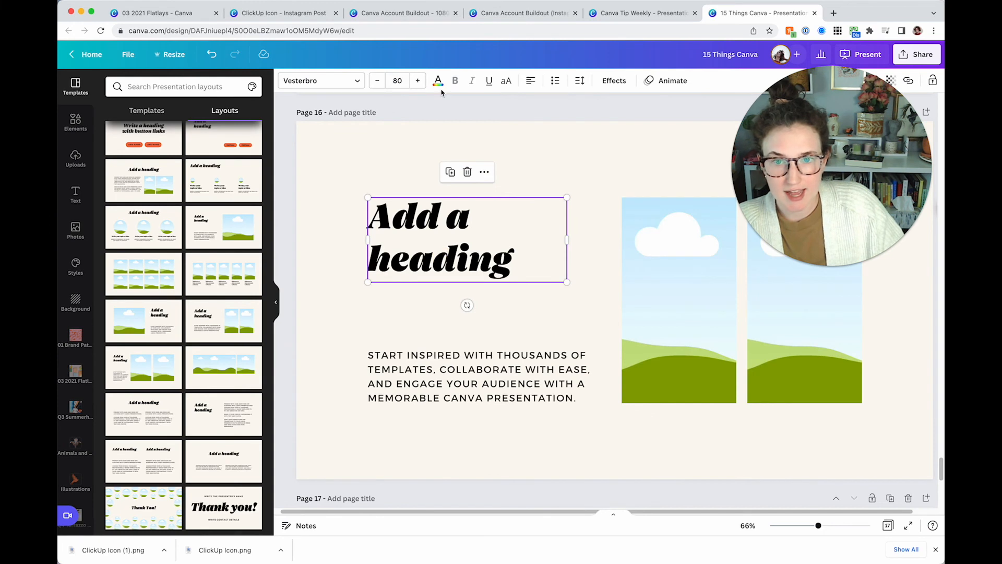
pyautogui.click(421, 243)
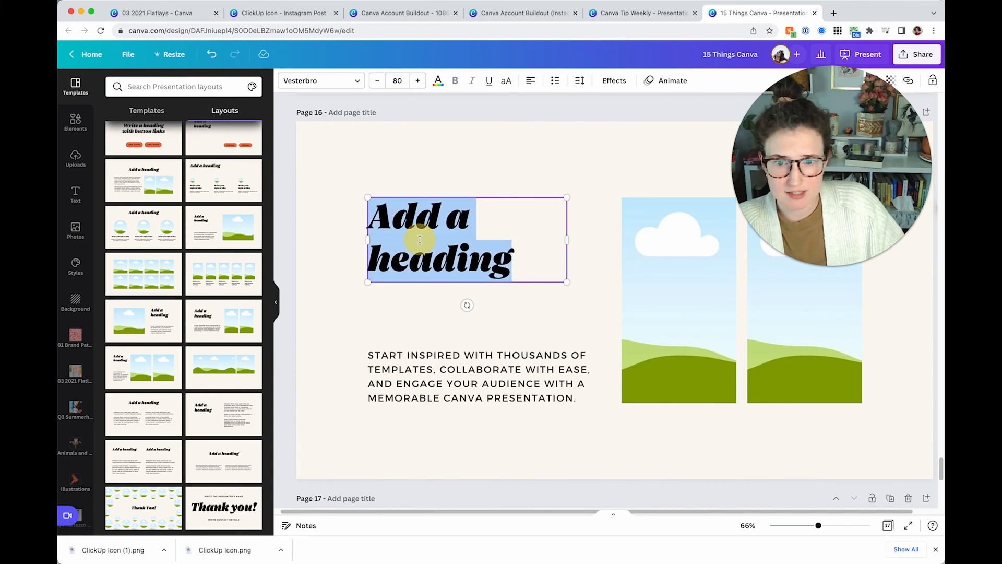
pyautogui.click(328, 237)
pyautogui.click(404, 221)
pyautogui.click(321, 81)
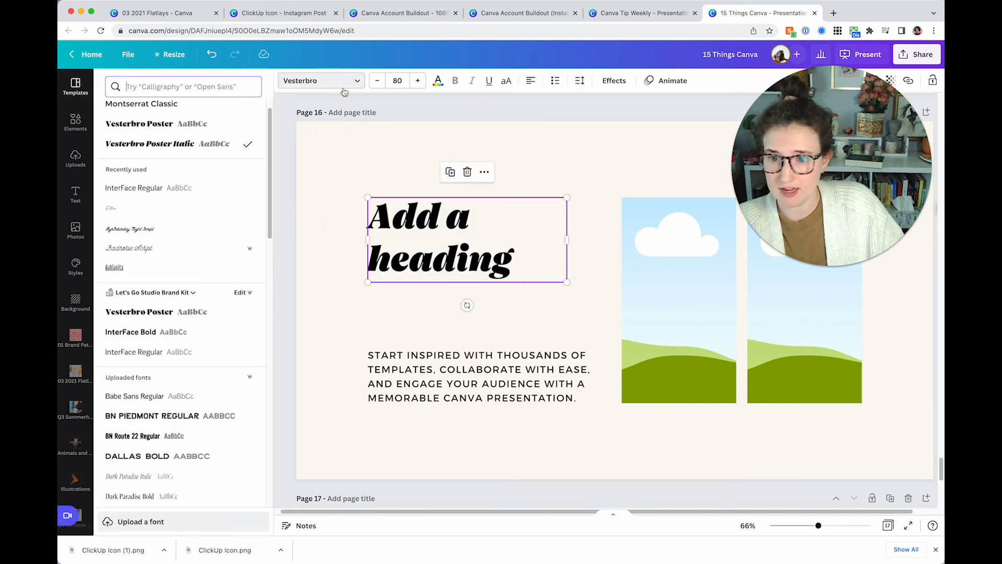
pyautogui.click(190, 125)
pyautogui.click(340, 164)
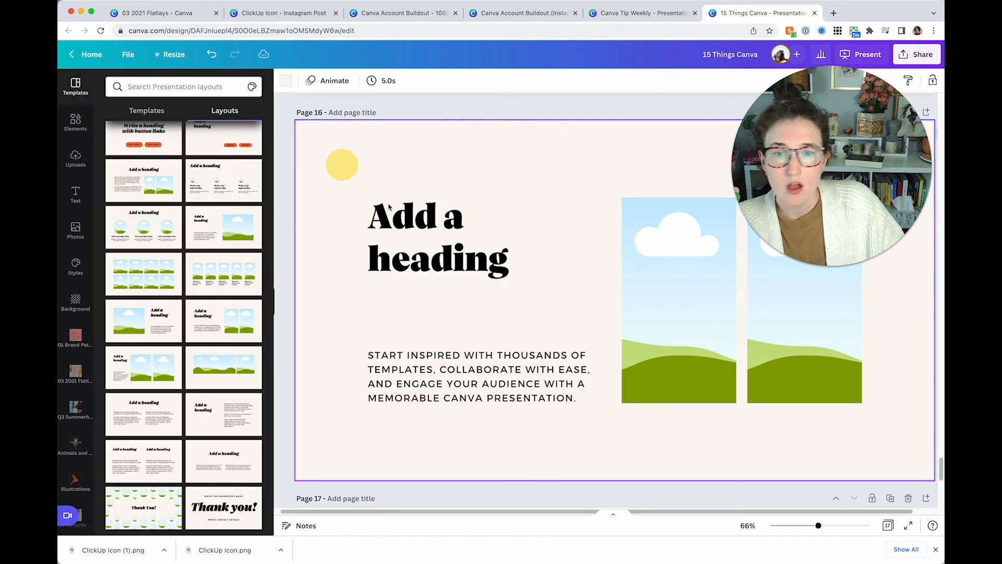
# Step: Apply the "Thank You!" layout with scattered circular image frames to page 16
pyautogui.click(467, 257)
pyautogui.click(721, 331)
pyautogui.click(786, 329)
pyautogui.click(143, 507)
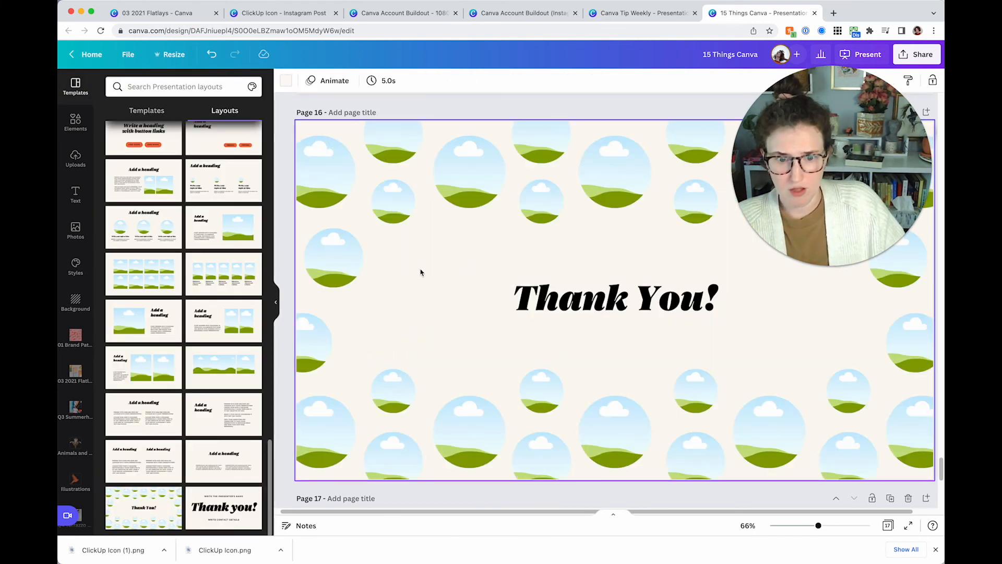
# Step: Try the overlapping-circles layout and the section title layouts with scattered image frames on page 16
pyautogui.scroll(5, 138, 212)
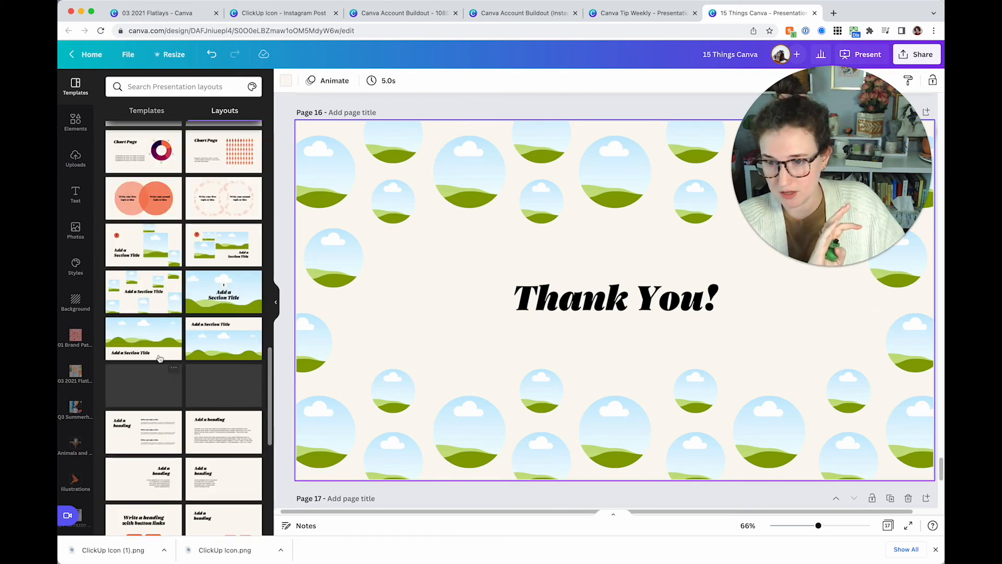
pyautogui.click(138, 212)
pyautogui.click(151, 292)
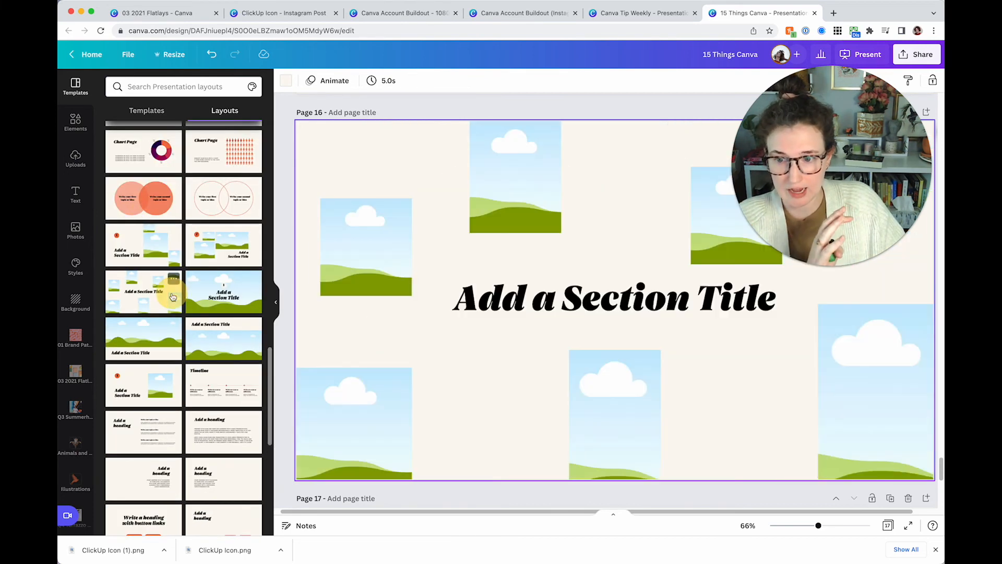
pyautogui.click(152, 254)
# Step: Try the heading layout with four orange cards and the centred and left-aligned quote layouts on page 16
pyautogui.scroll(3, 151, 254)
pyautogui.click(144, 225)
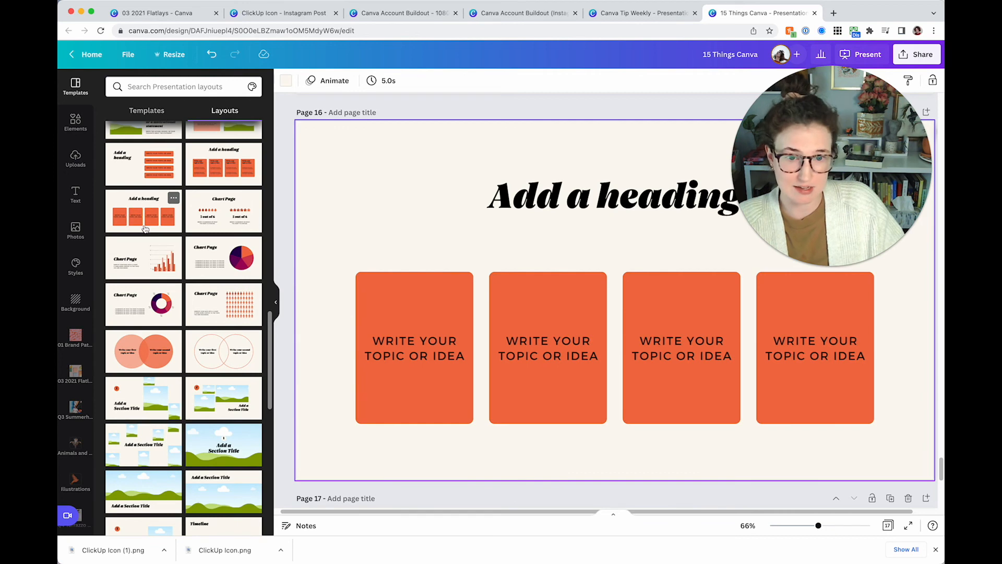
pyautogui.scroll(3, 145, 229)
pyautogui.scroll(2, 145, 229)
pyautogui.click(145, 229)
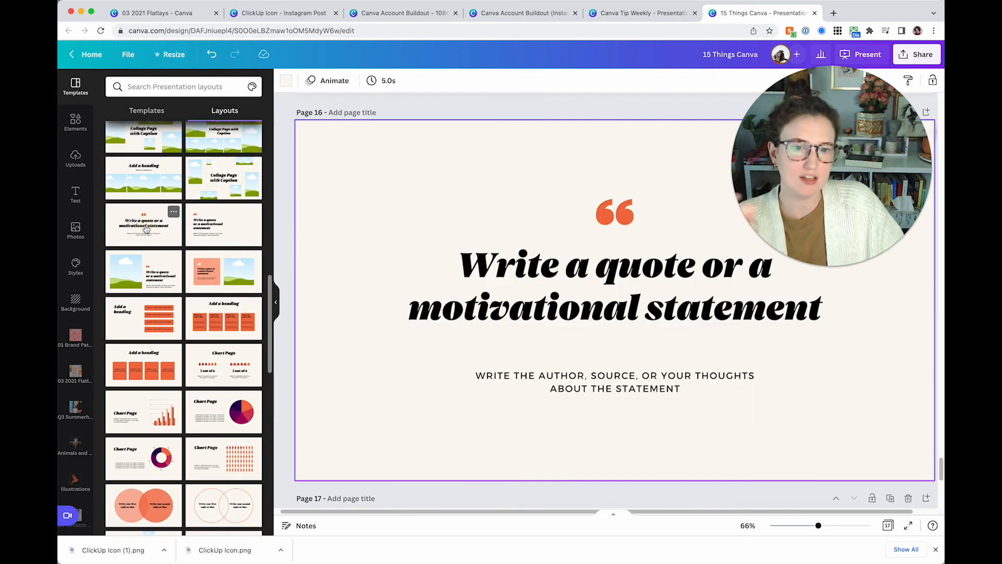
pyautogui.click(209, 231)
# Step: Try the topic layouts with two stacked, four and three numbered orange boxes on page 16
pyautogui.scroll(3, 209, 232)
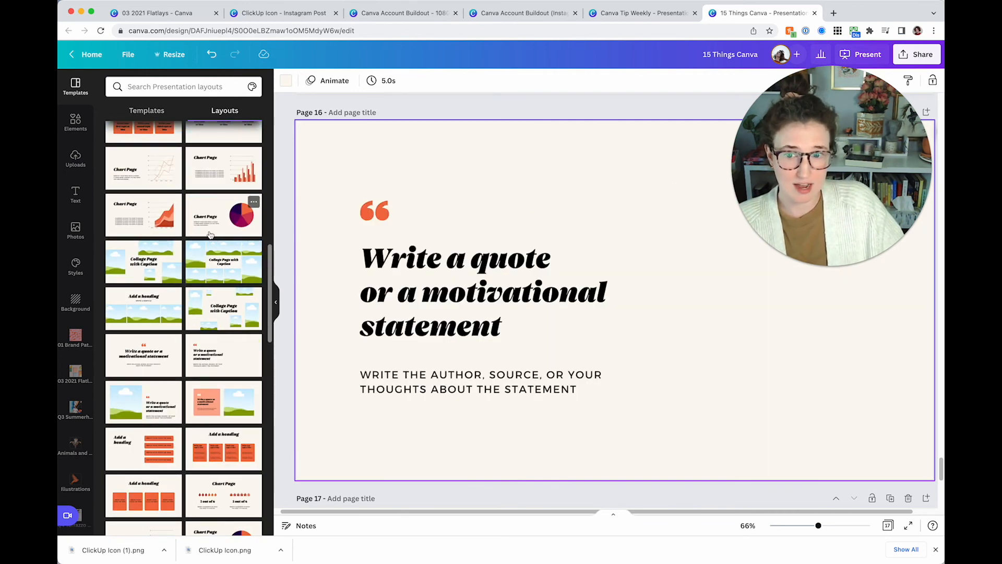
pyautogui.scroll(1, 209, 234)
pyautogui.scroll(3, 211, 245)
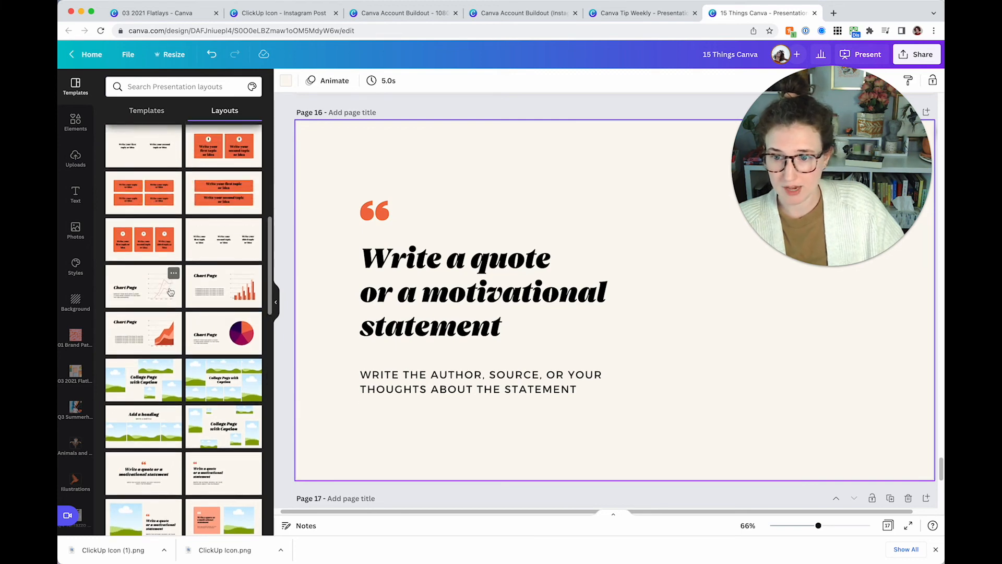
pyautogui.click(225, 232)
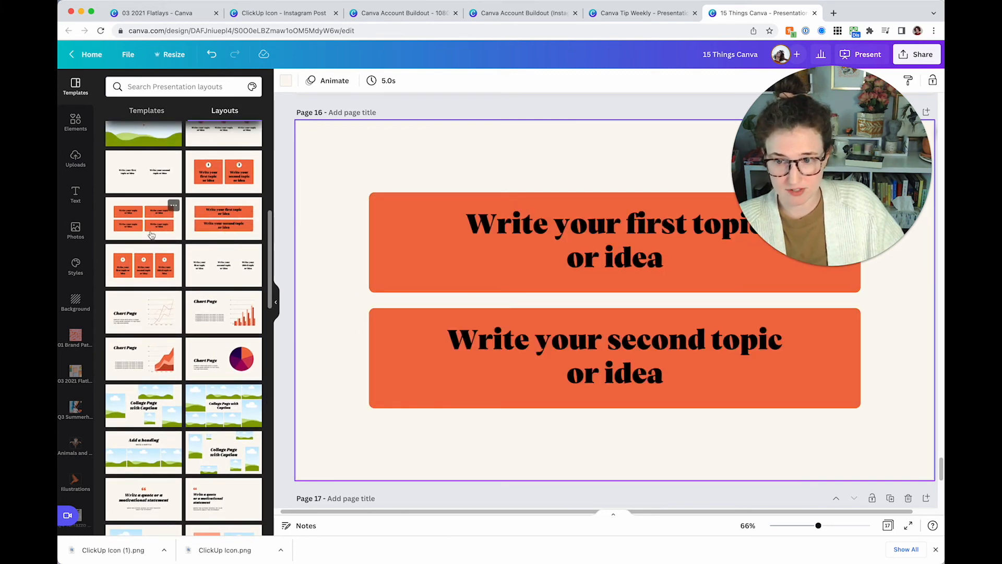
pyautogui.click(149, 230)
pyautogui.click(150, 282)
# Step: Try the full-page image layout with a play symbol on page 16, then replace it with the agenda layout of three numbered points
pyautogui.scroll(3, 154, 277)
pyautogui.click(168, 268)
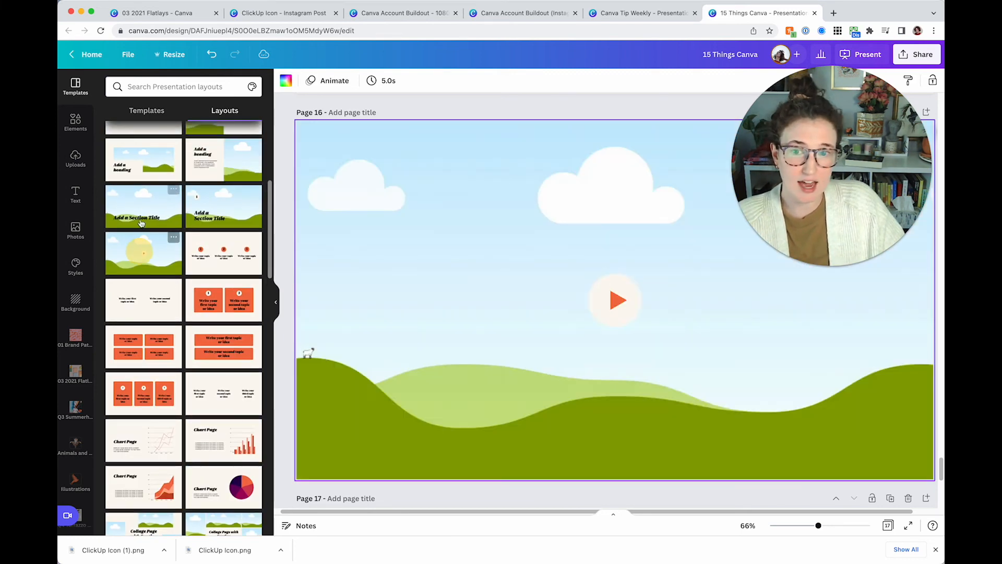
pyautogui.scroll(3, 168, 268)
pyautogui.click(150, 243)
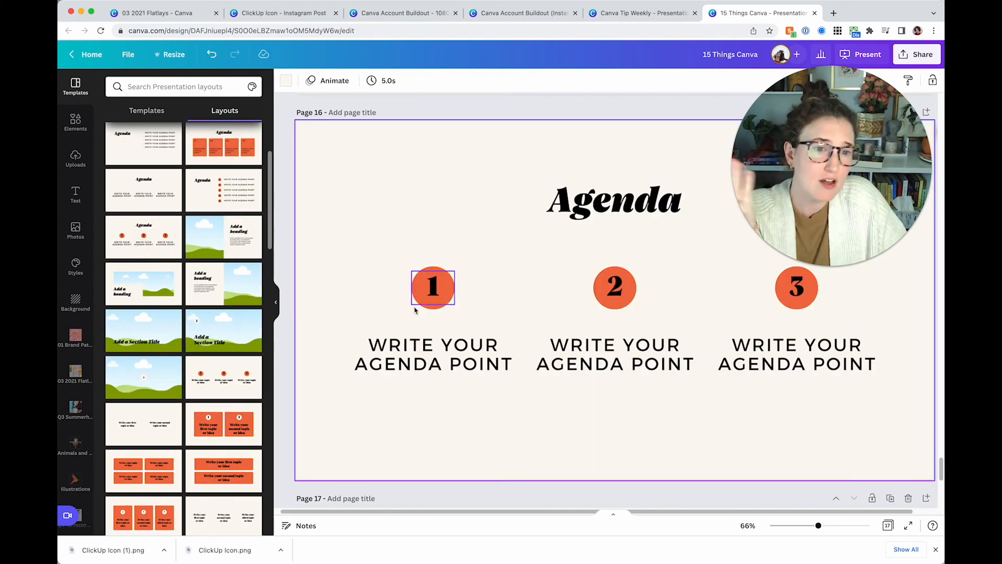
pyautogui.click(427, 255)
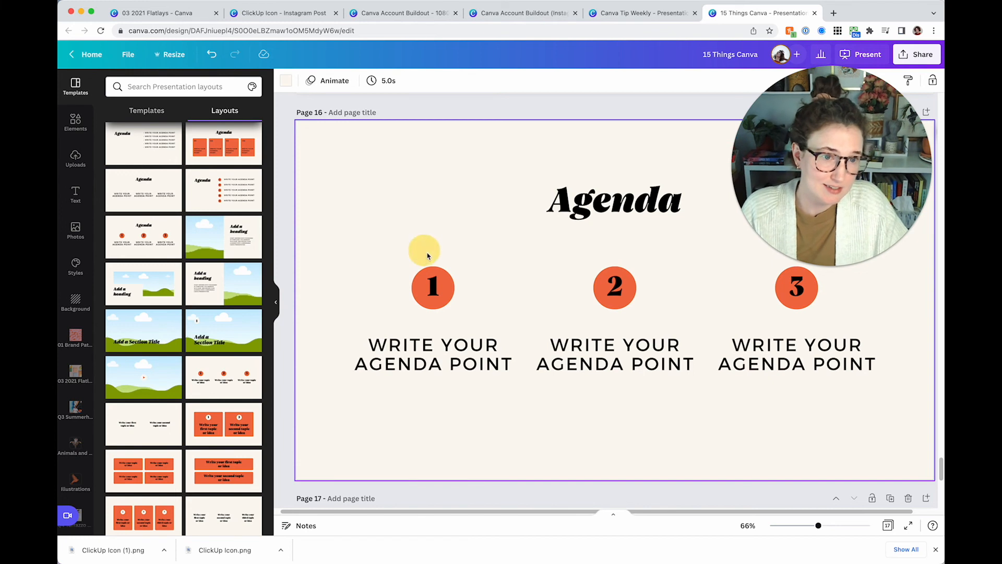
# Step: Add an extra space after the word "Pride" in the tip 15 heading on page 17
pyautogui.scroll(8, 426, 255)
pyautogui.scroll(-3, 428, 256)
pyautogui.scroll(-1, 428, 255)
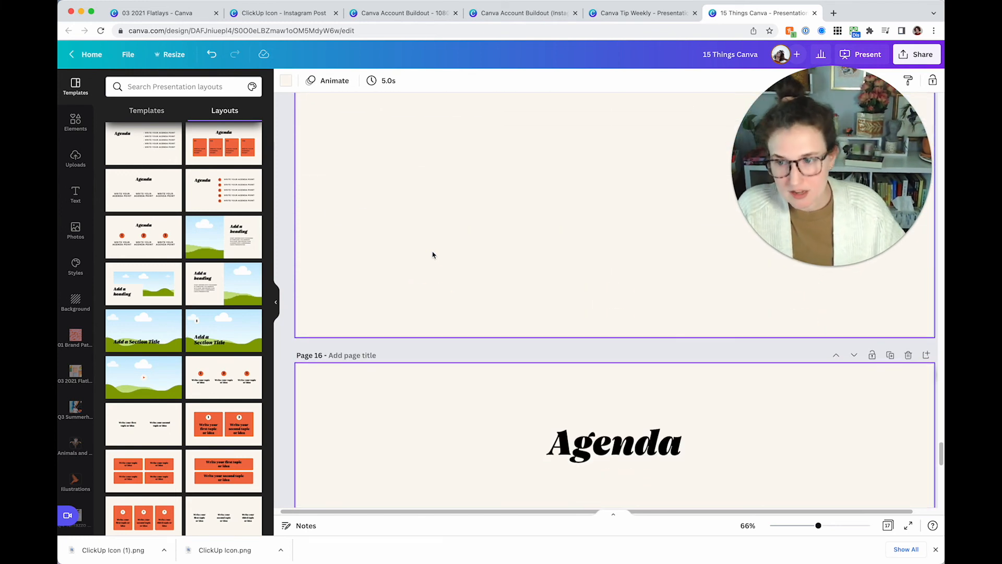
pyautogui.scroll(-5, 454, 259)
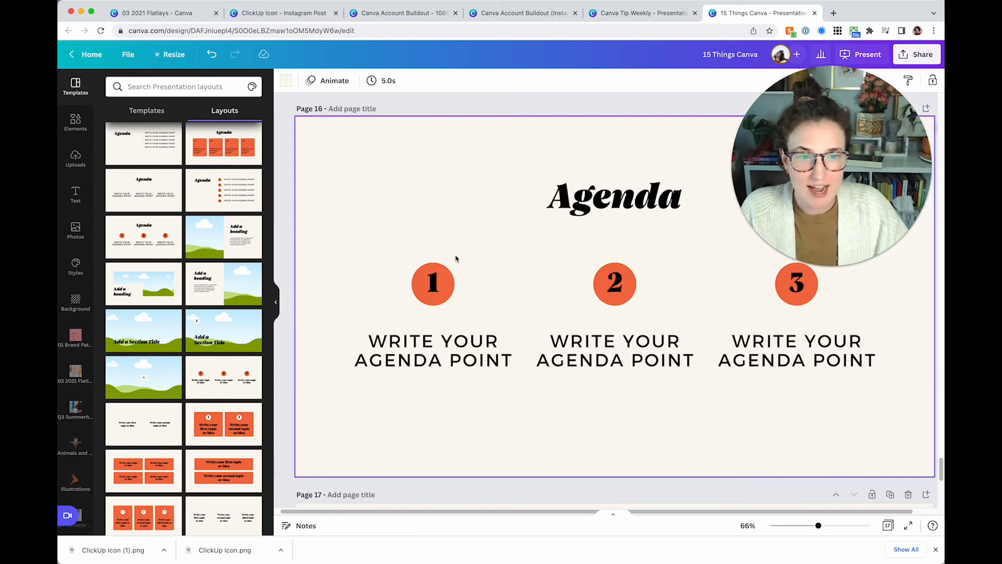
pyautogui.scroll(-5, 466, 248)
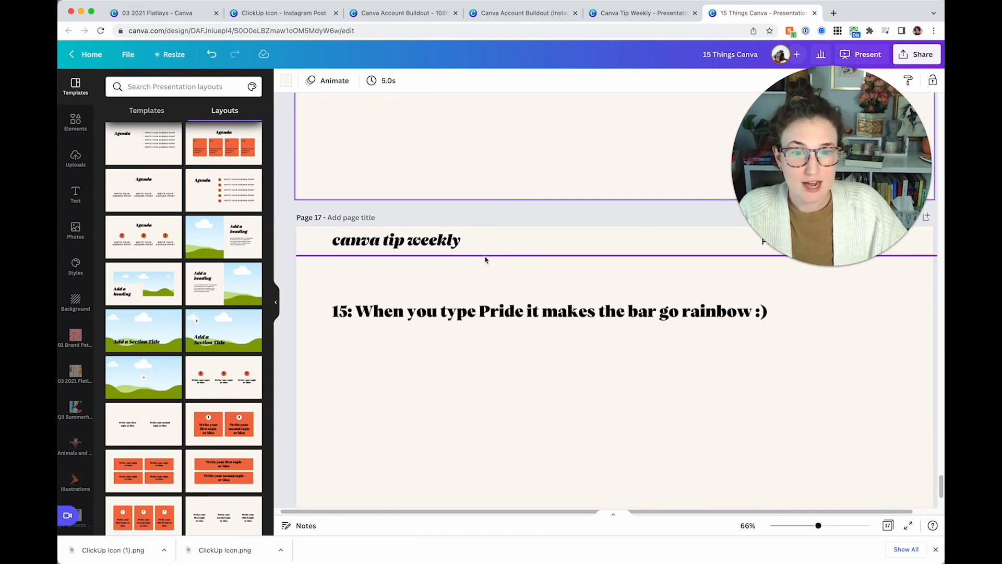
pyautogui.click(507, 320)
pyautogui.click(575, 398)
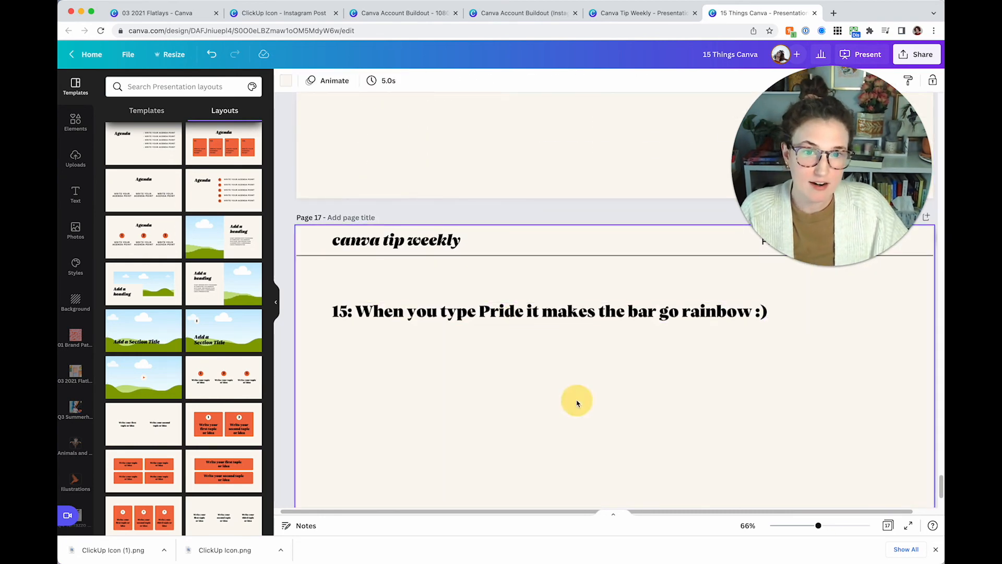
pyautogui.click(539, 324)
pyautogui.click(526, 323)
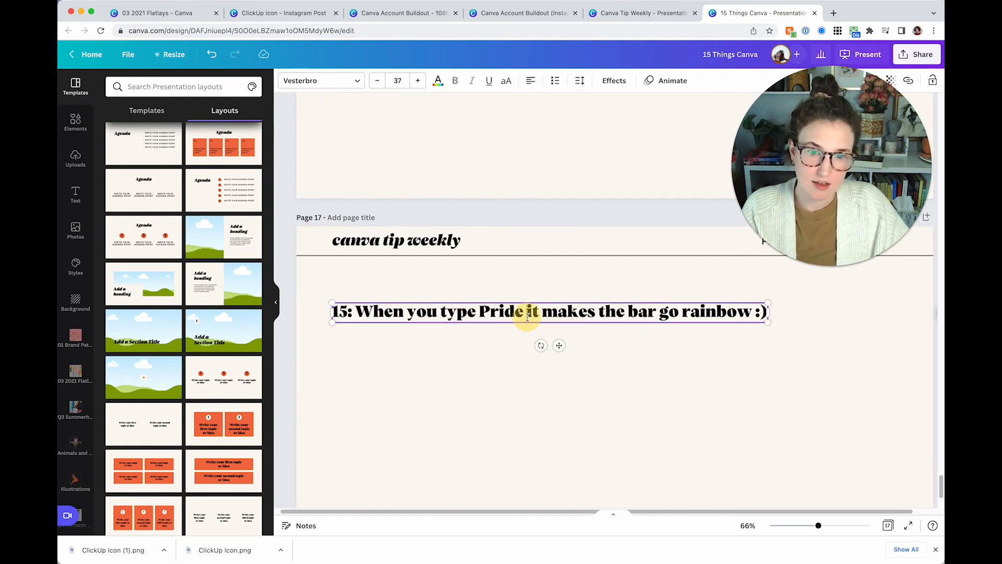
pyautogui.click(554, 406)
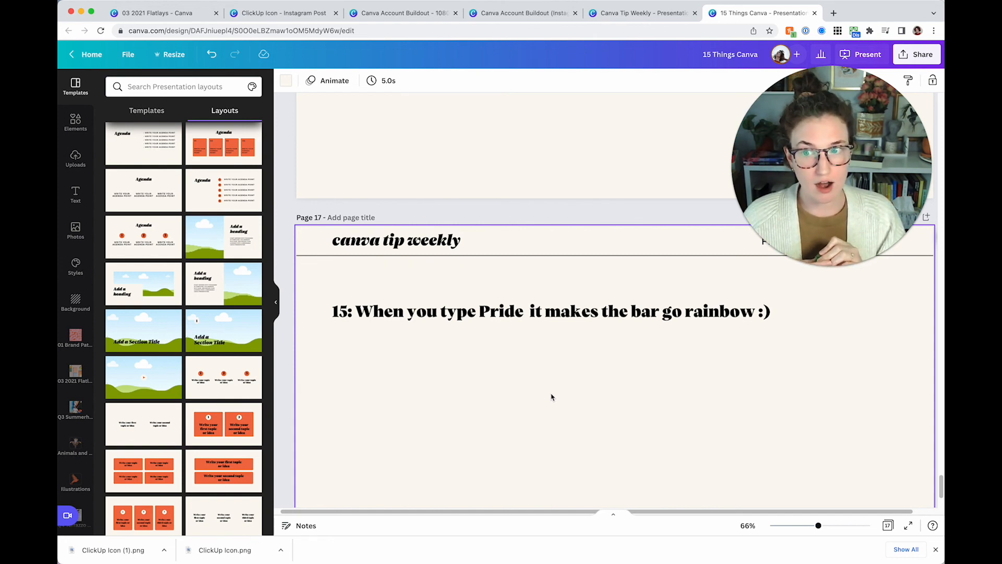
pyautogui.moveTo(845, 177)
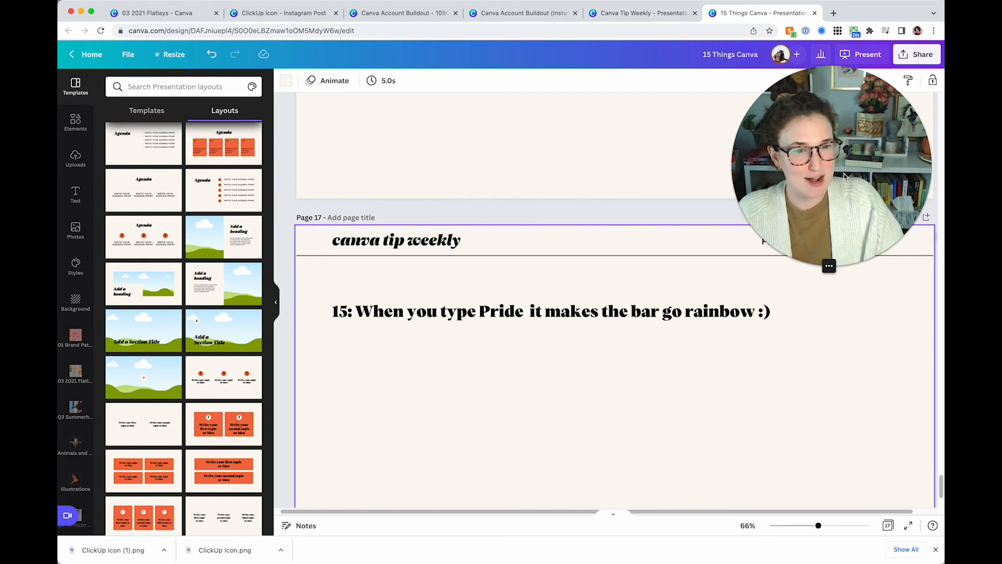